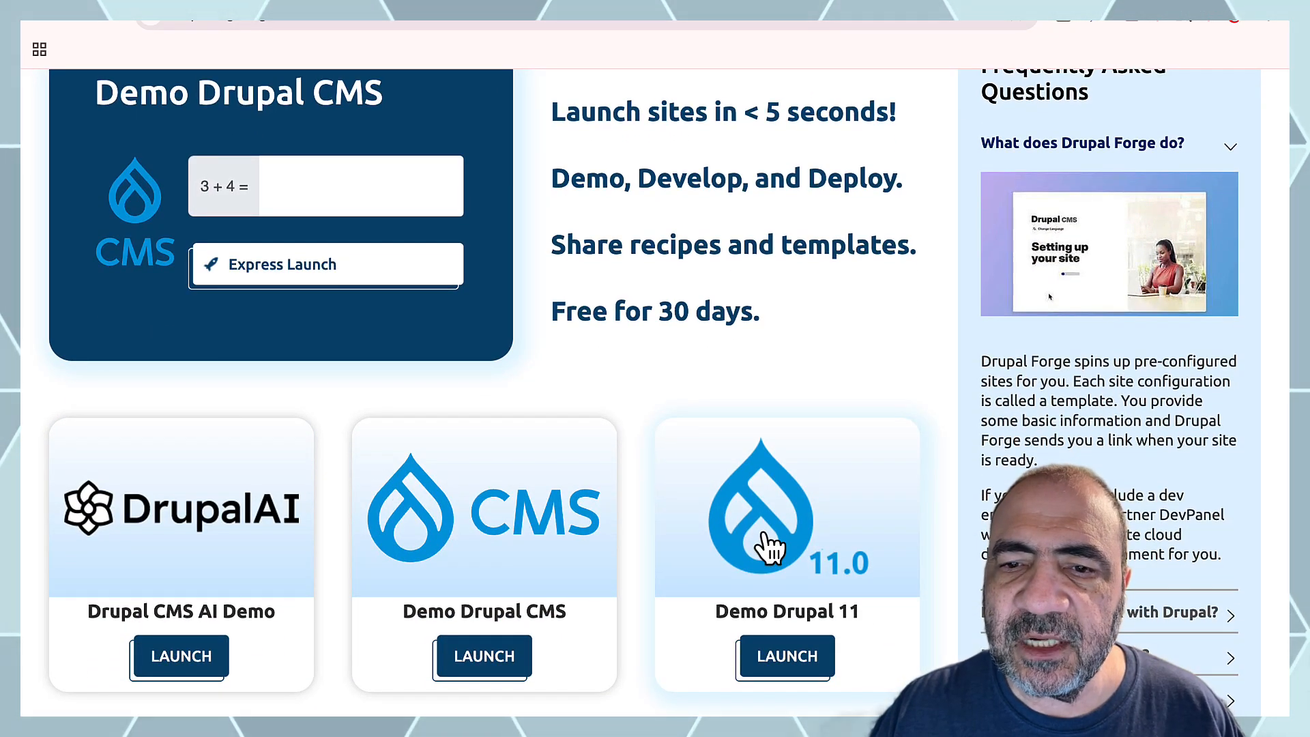
Express launch a Demo Drupal 11 site, answering the arithmetic question with 10
left_click(769, 546)
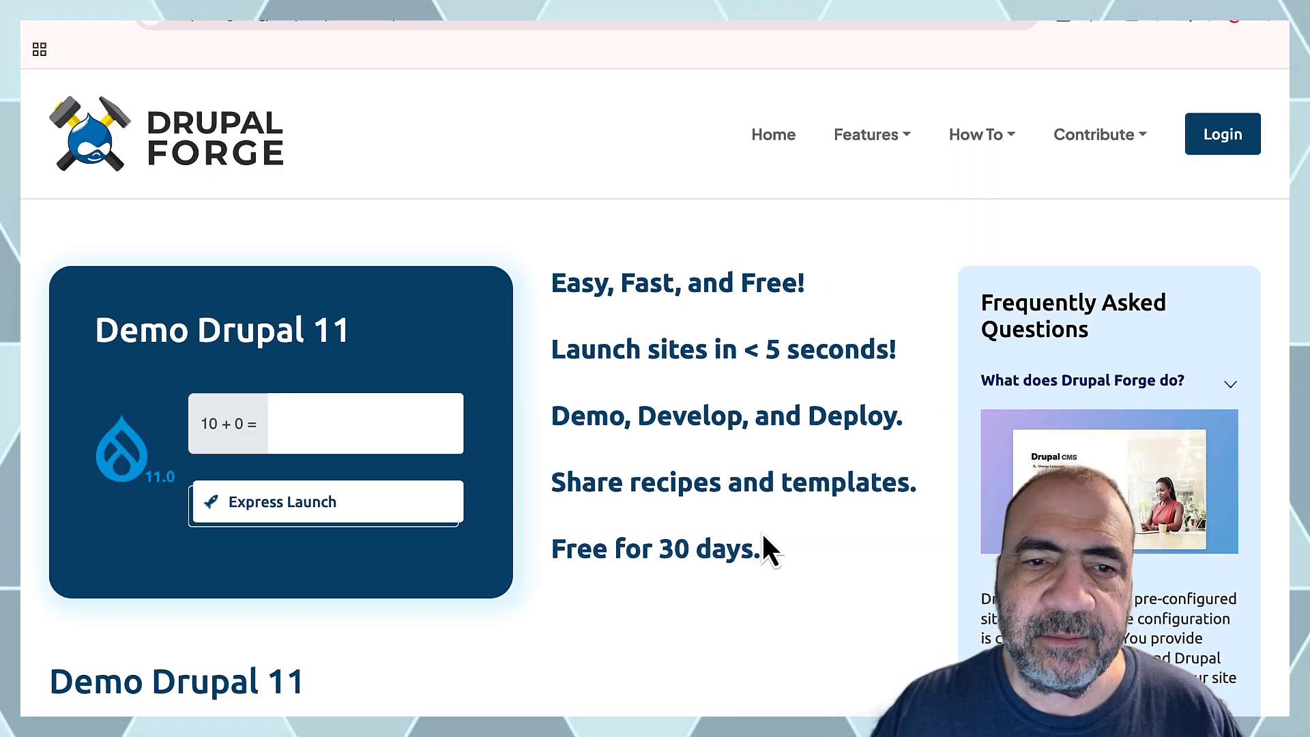
left_click(408, 433)
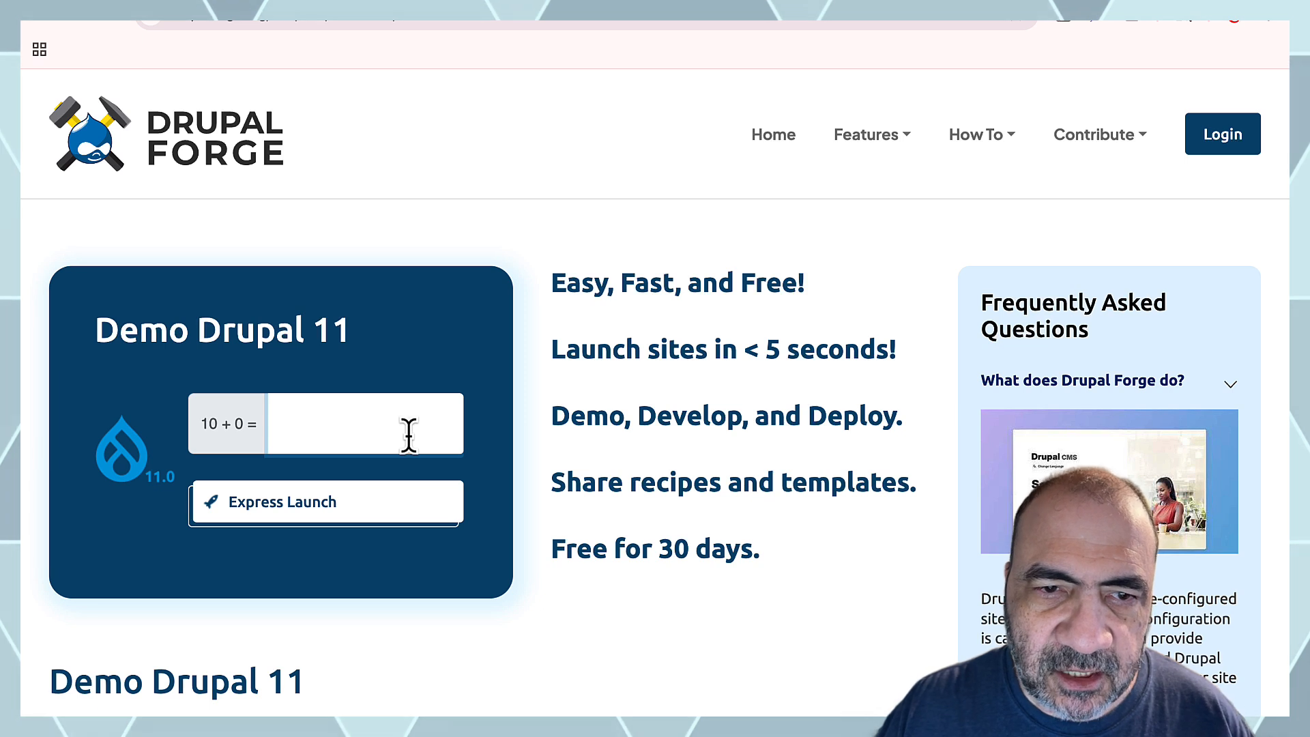
type("10")
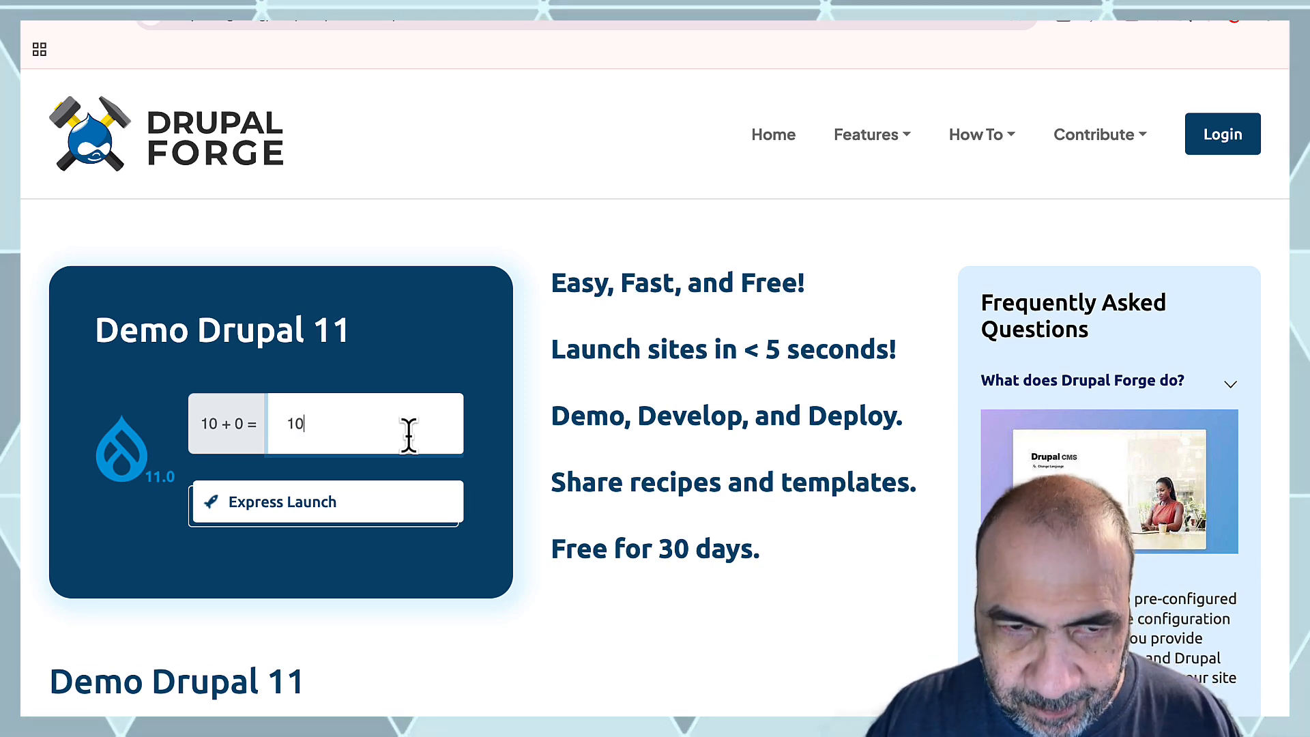
left_click(318, 502)
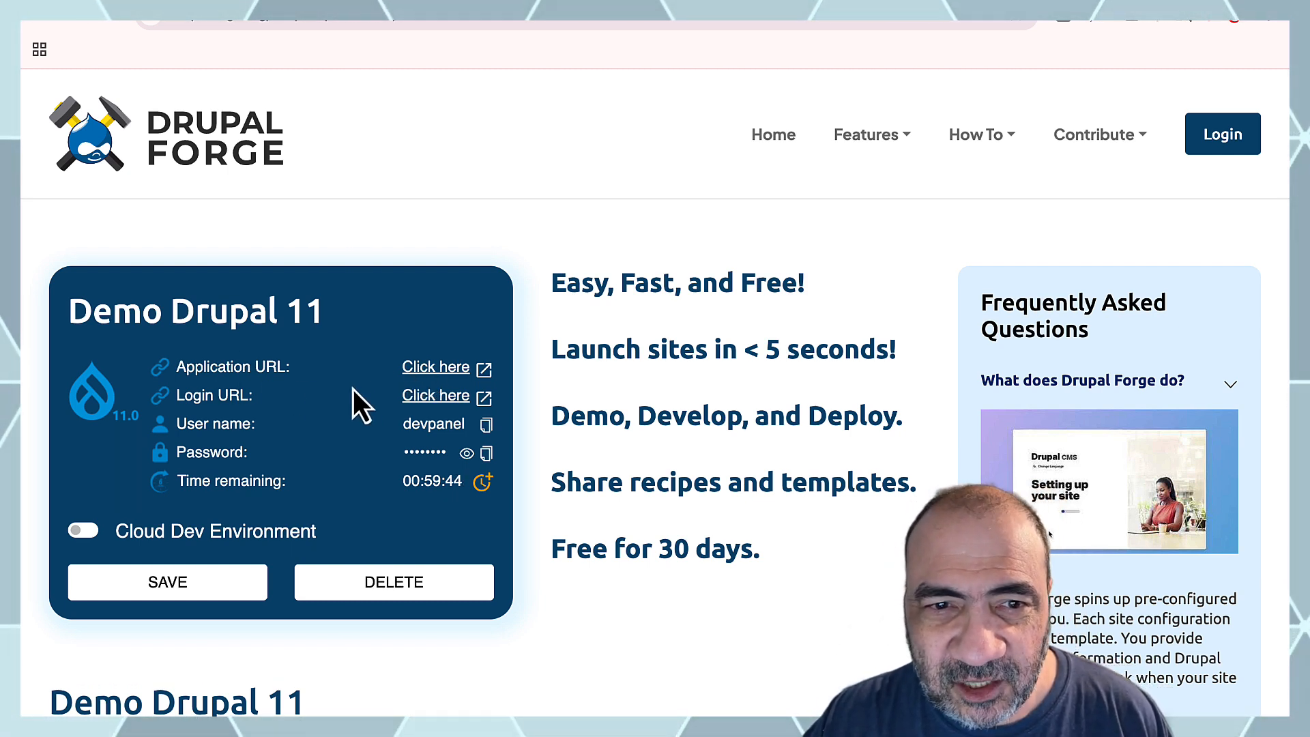
View the launched Drupal 11 site through its application URL and return to the Drupal Forge page
left_click(414, 367)
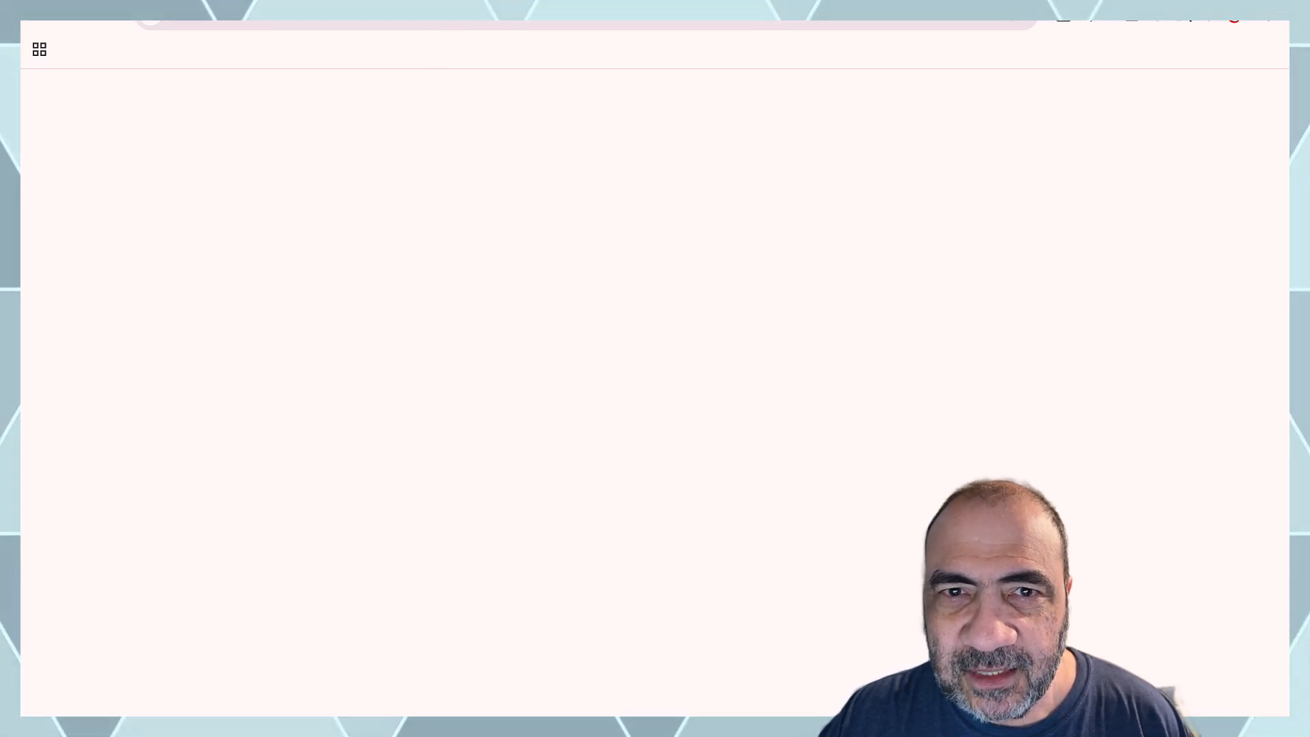
left_click(444, 17)
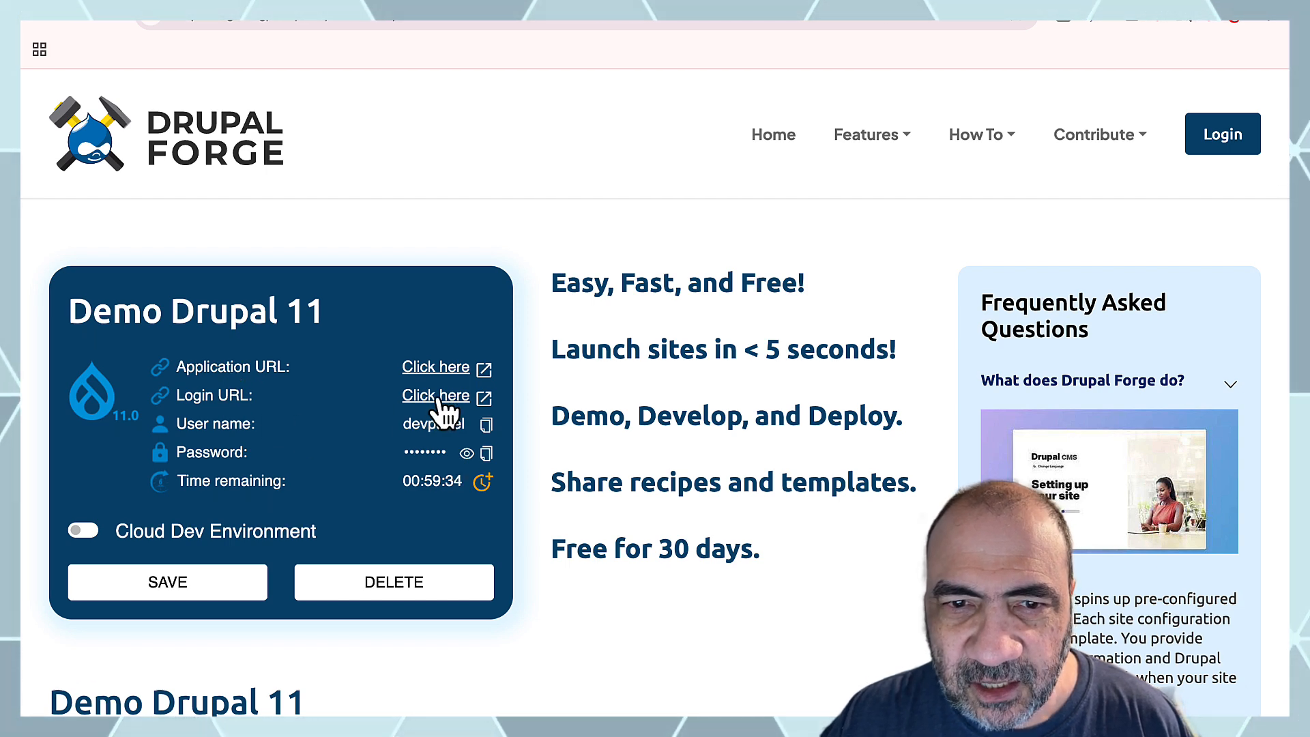
Open the demo site's login page and log in with the copied user name devpanel and the account password
left_click(441, 400)
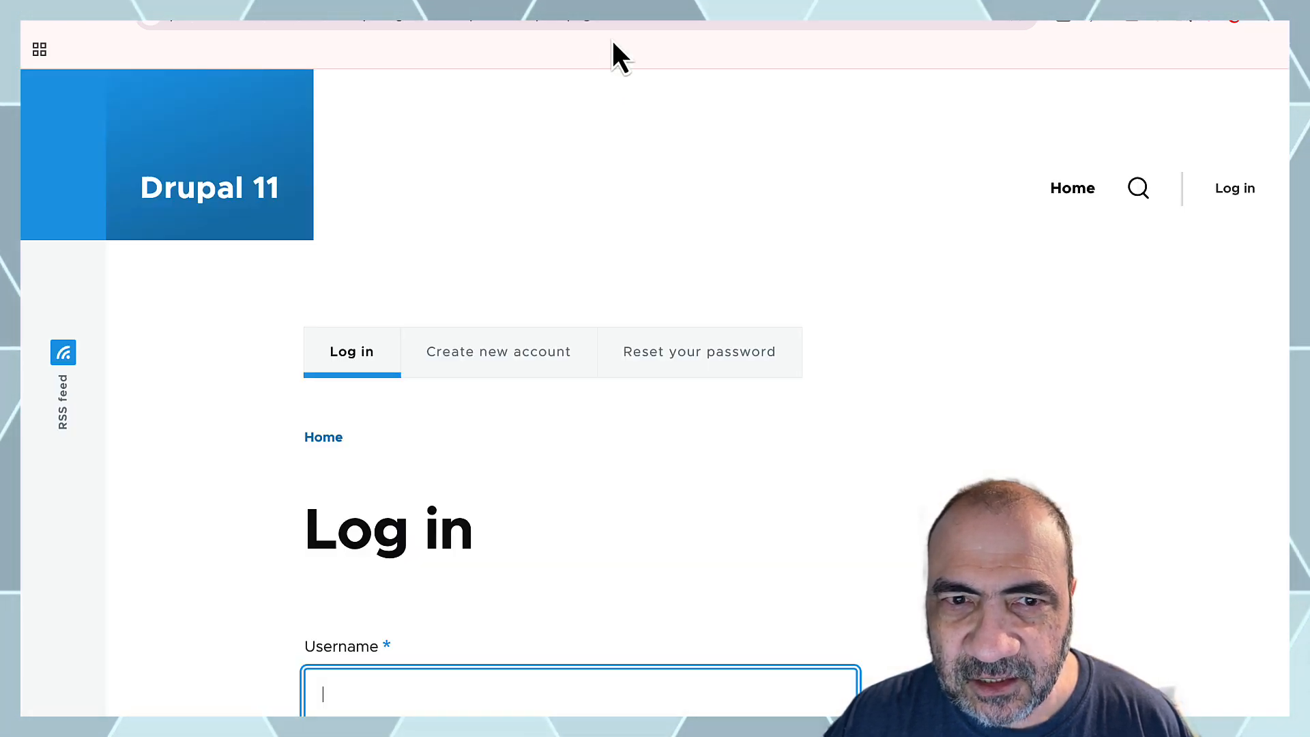
left_click(395, 23)
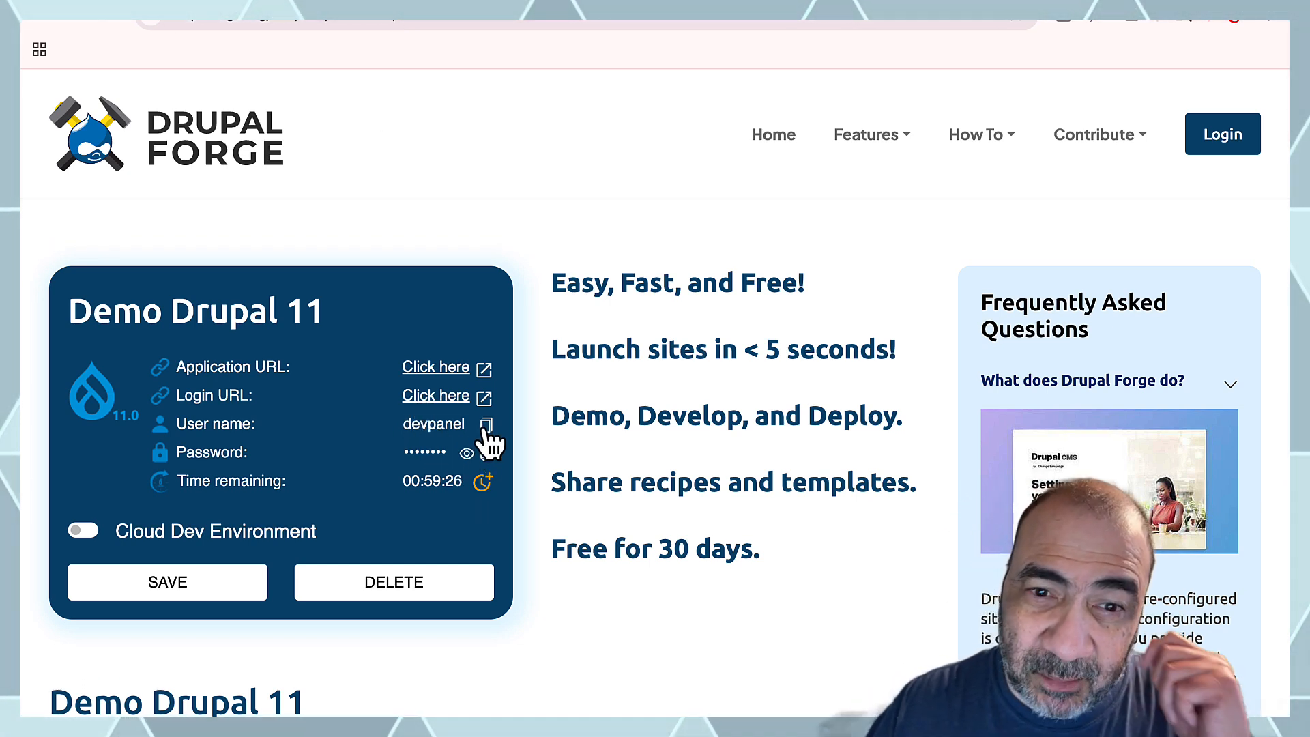
left_click(486, 427)
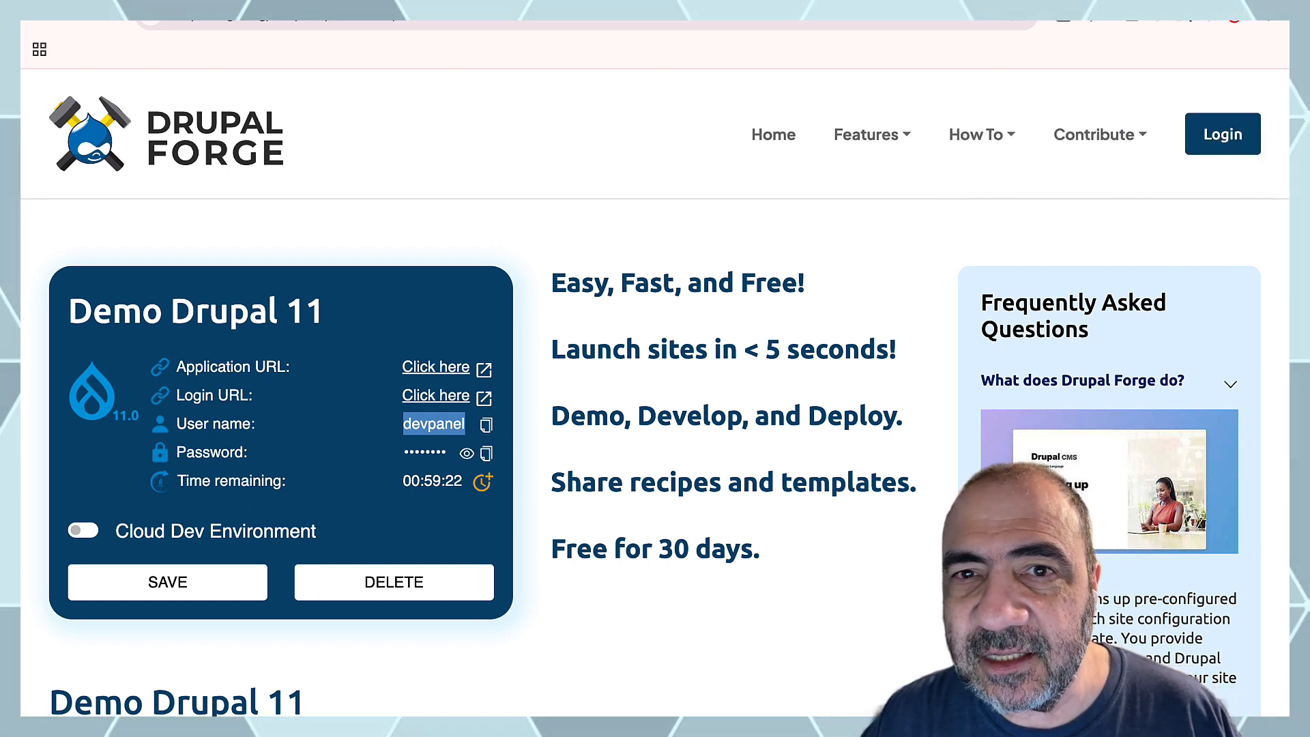
left_click(614, 1)
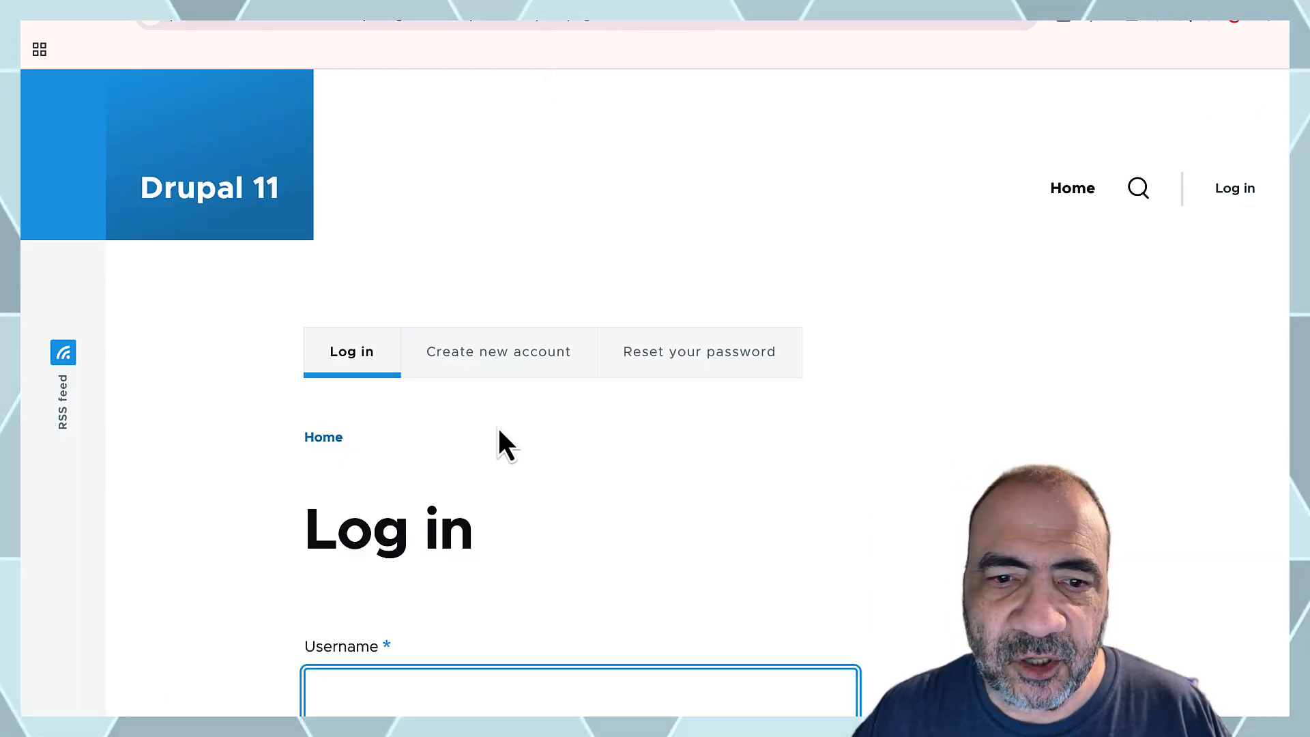
scroll(499, 432, "down", 3)
left_click(475, 505)
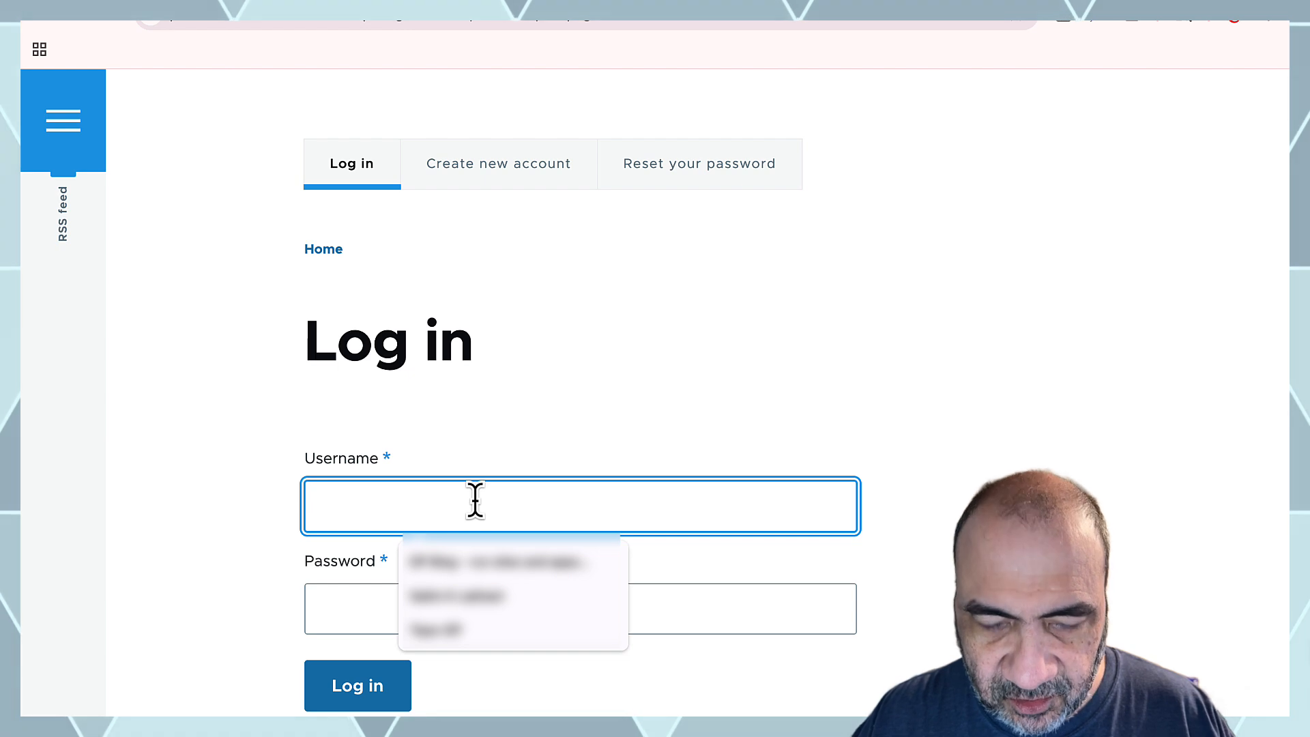
key("ctrl+v")
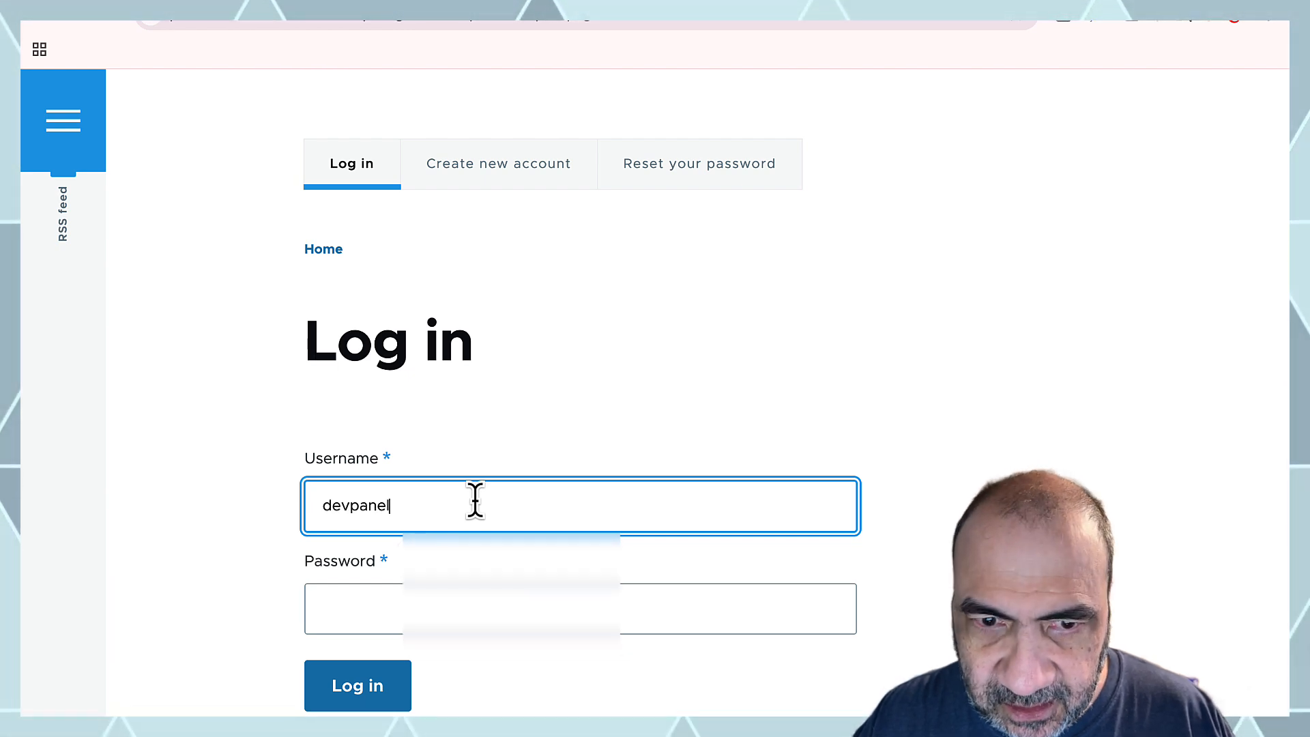
left_click(461, 609)
key("ctrl+v")
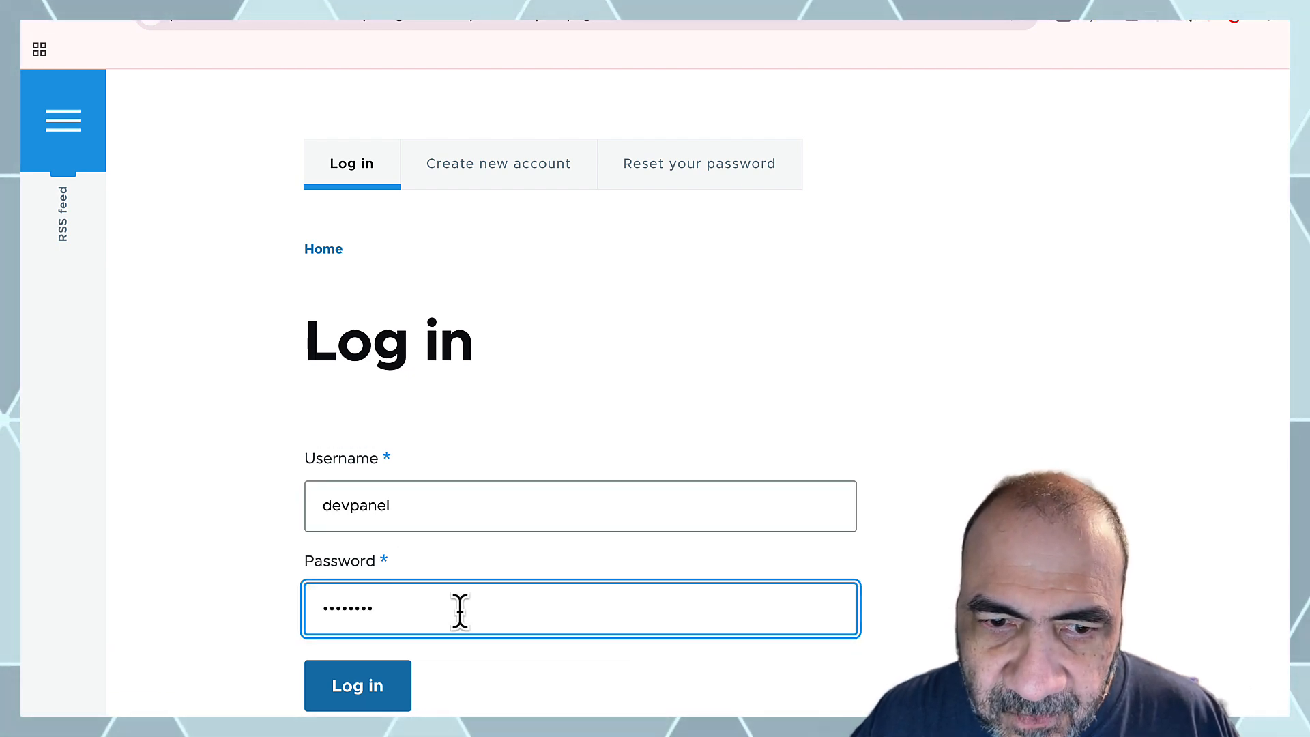
left_click(389, 685)
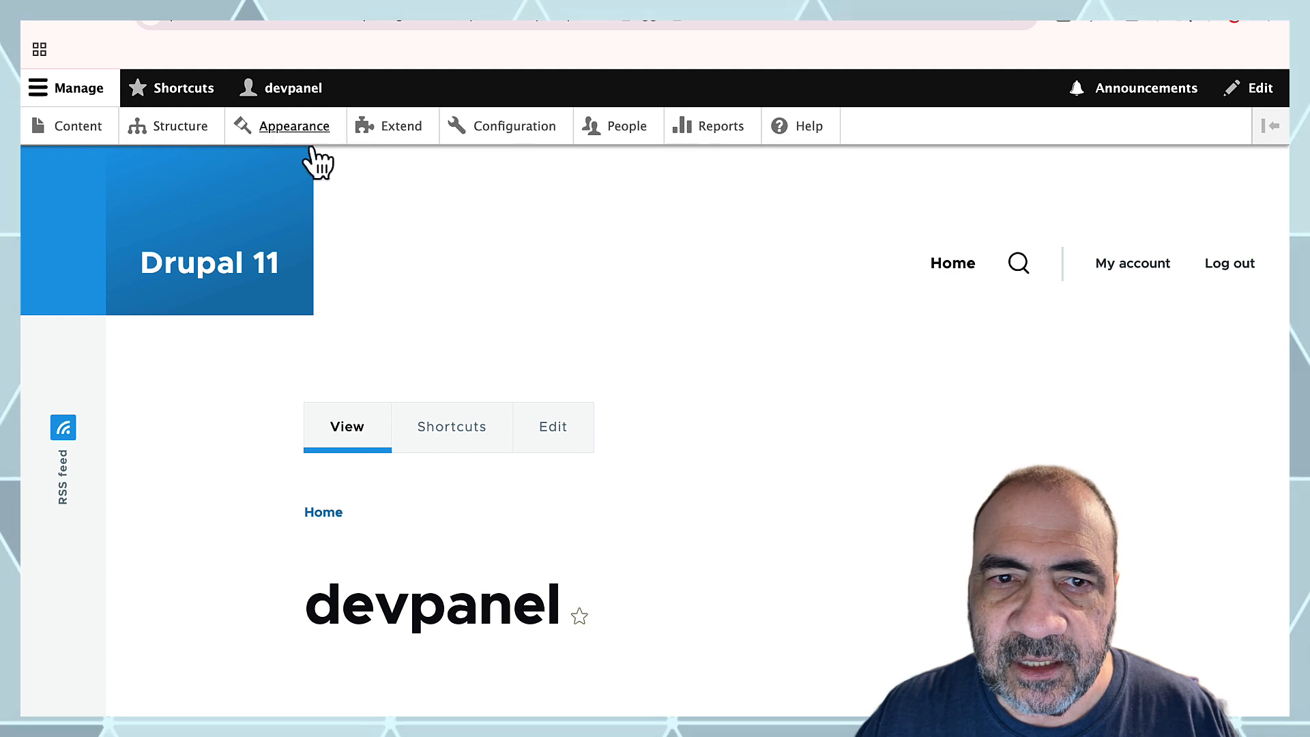
Return to the Demo Drupal 11 launch details on Drupal Forge and examine the time remaining for the site
key("ctrl+shift+Tab")
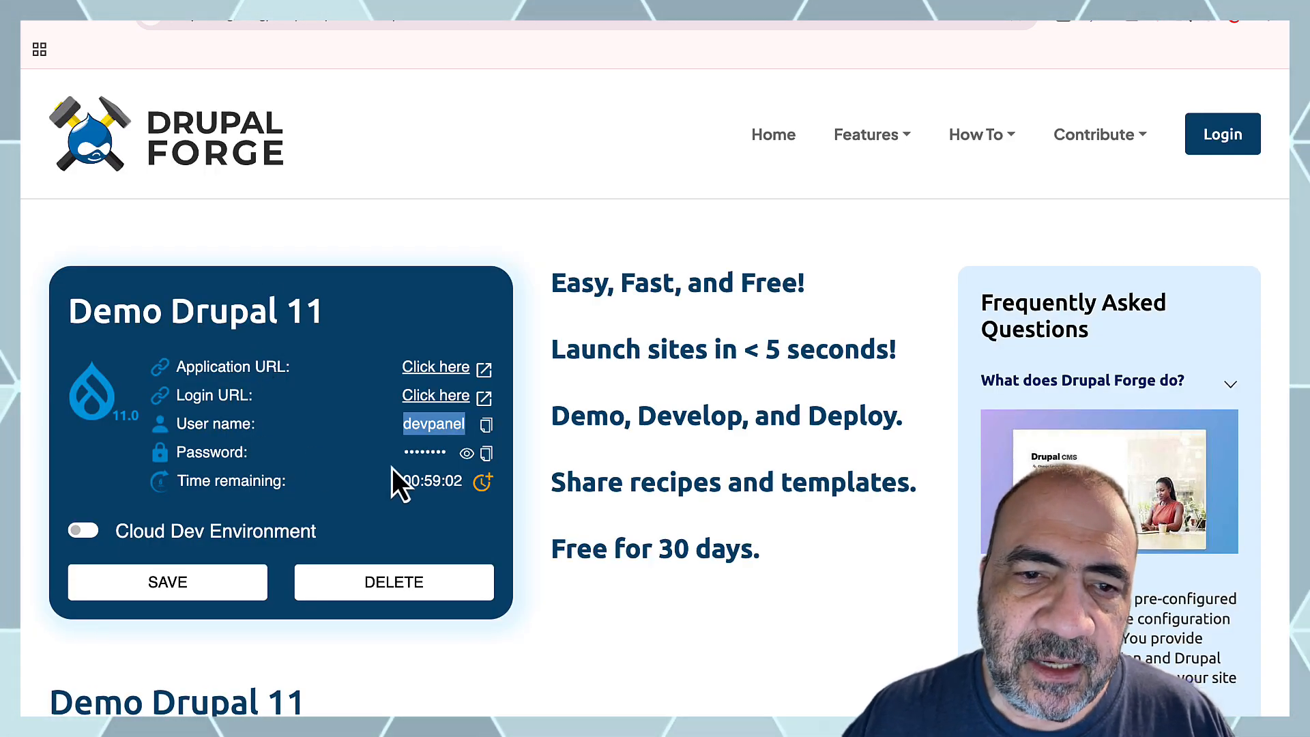
left_click(189, 484)
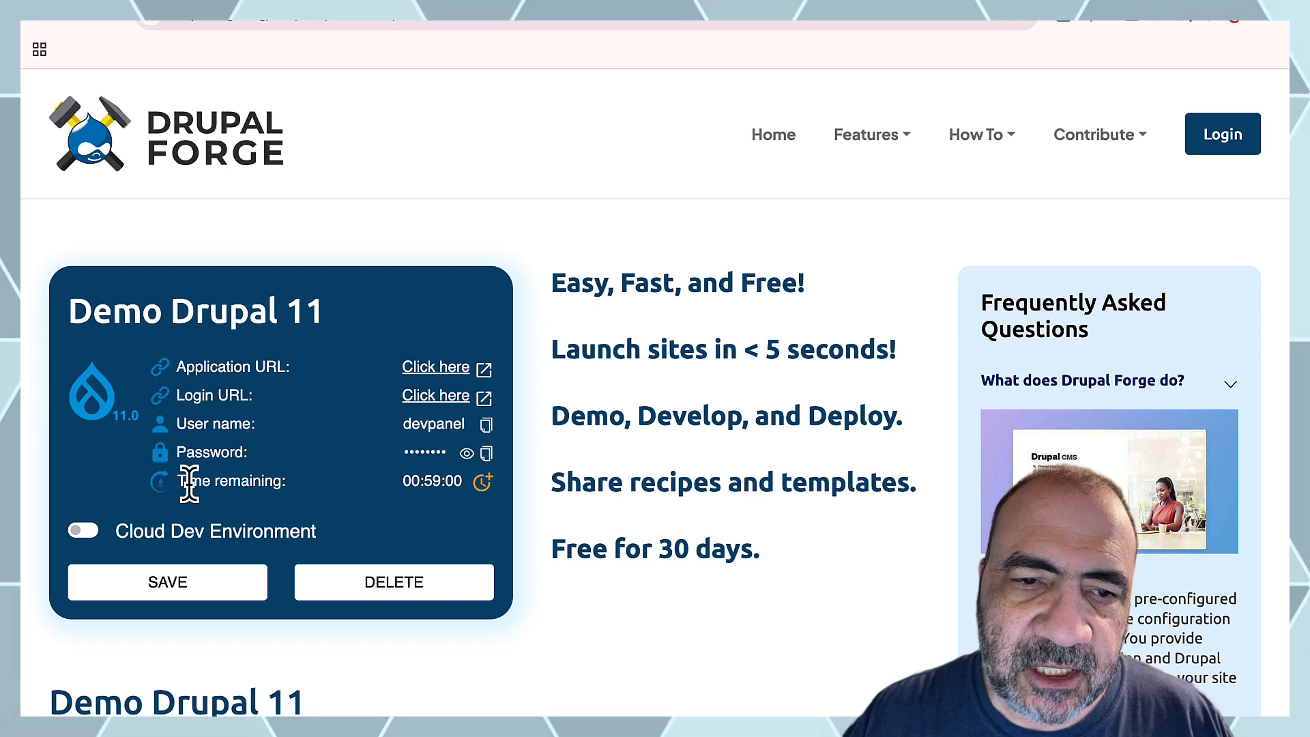
left_click_drag(206, 484, 336, 492)
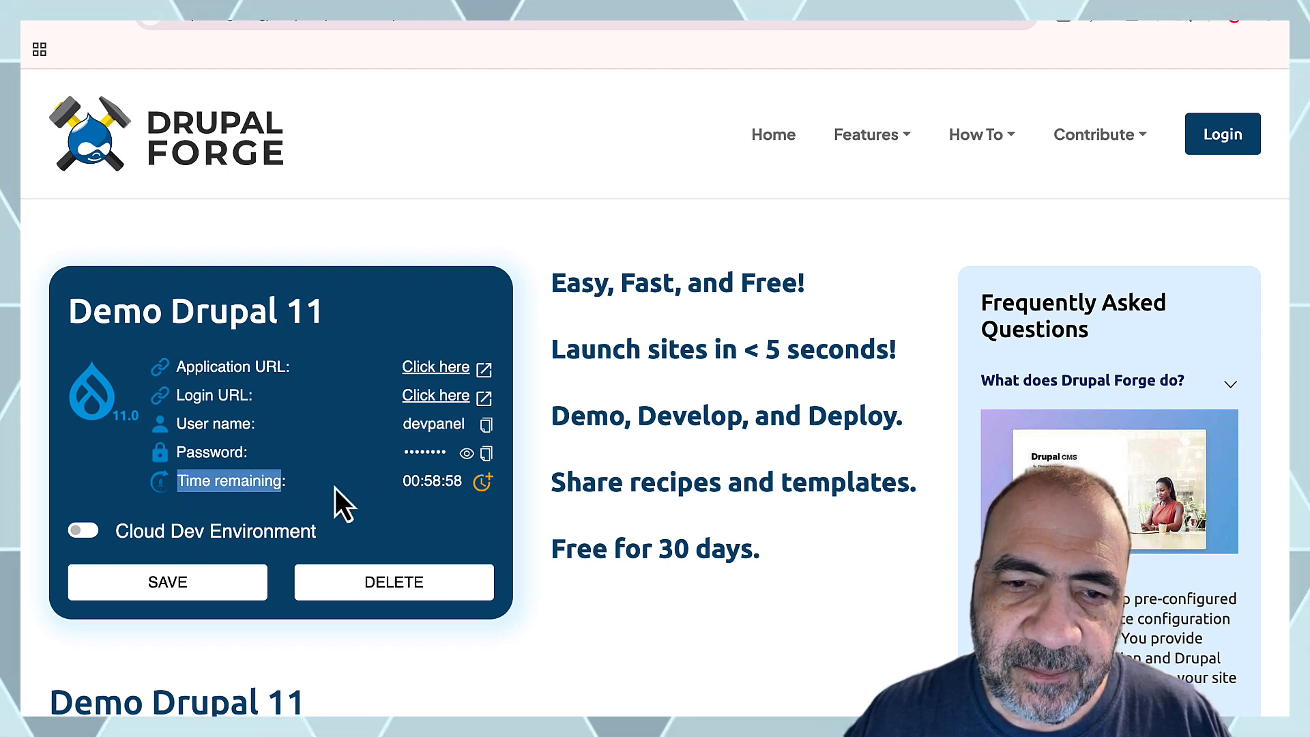
left_click(382, 483)
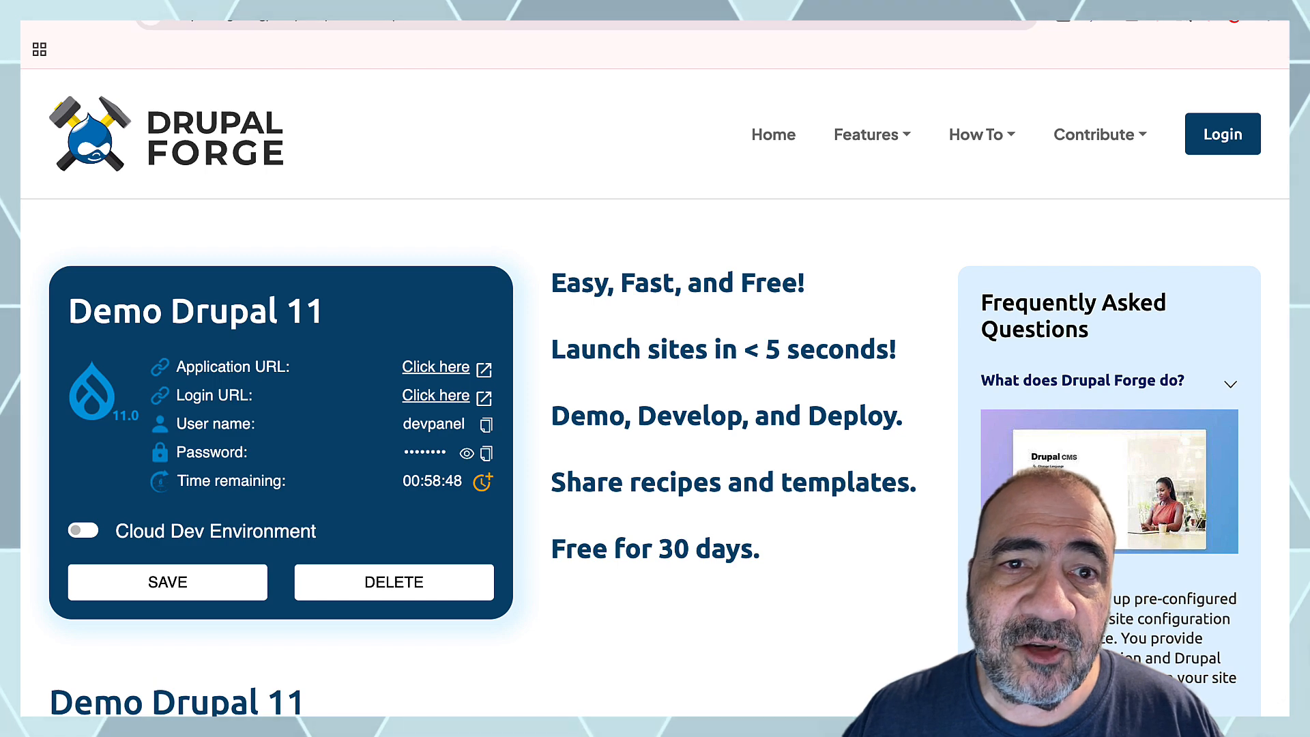
Switch to the slides and strike through agenda item 1, "How to start a Demo / Dev Drupal site"
left_click(225, 2)
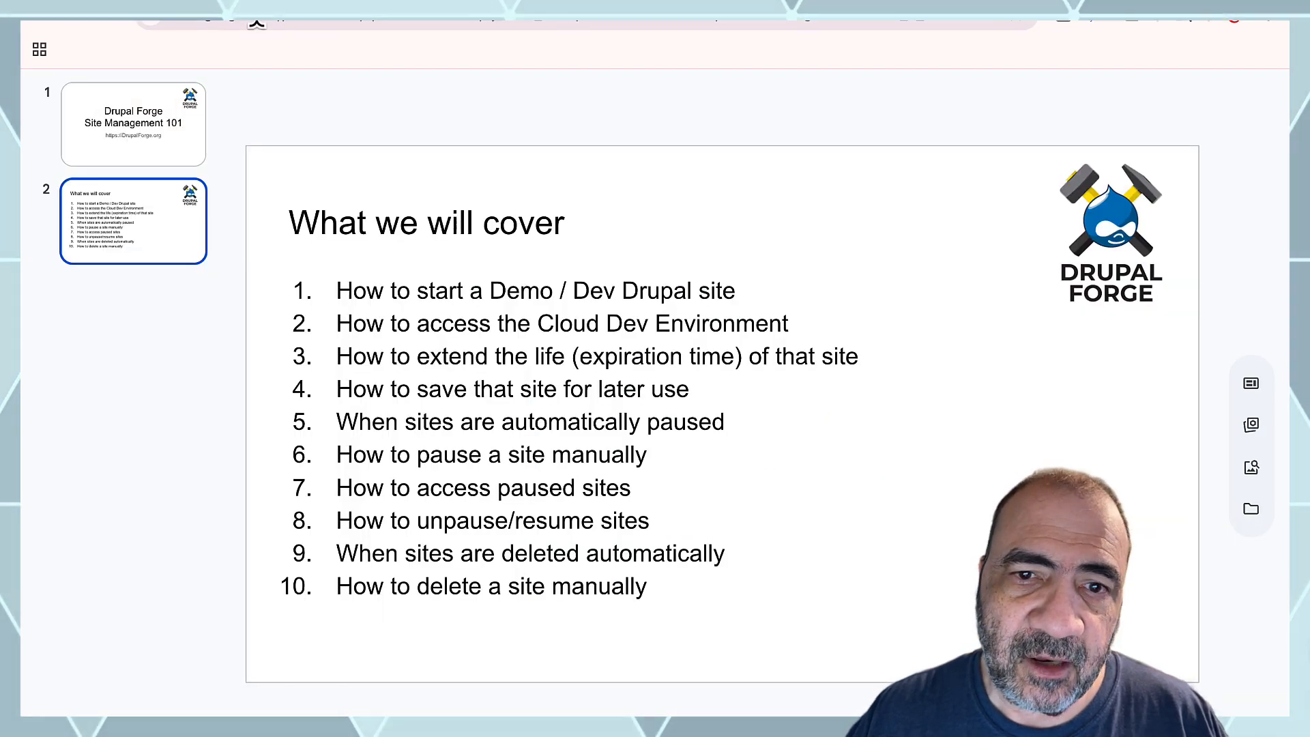
triple_click(357, 292)
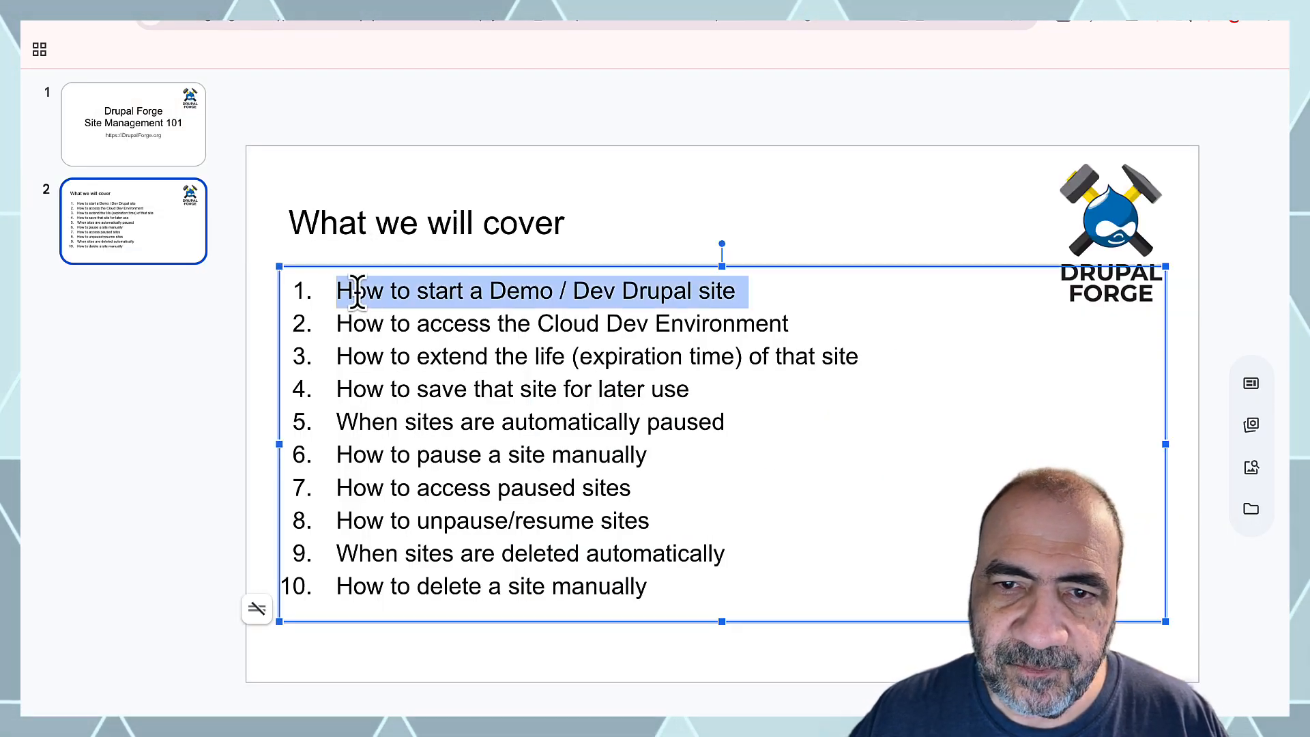
key("alt+shift+5")
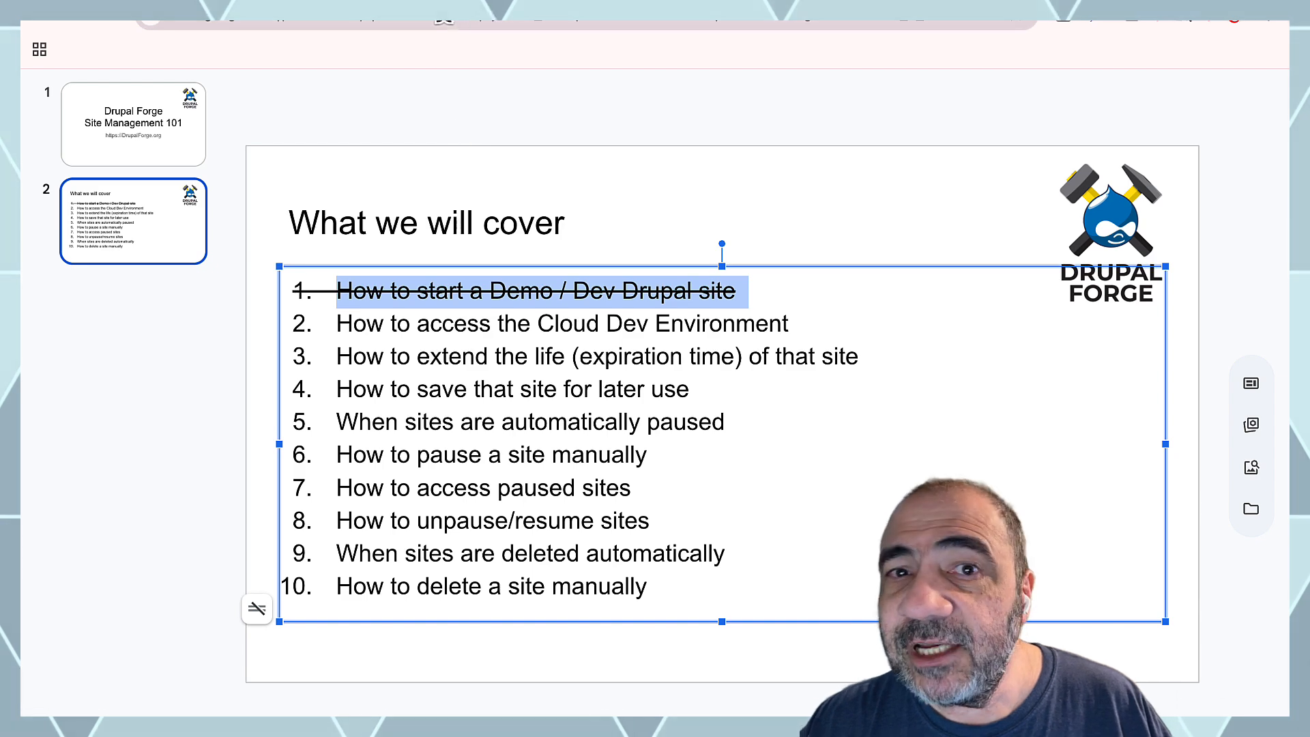
Enable the Cloud Dev Environment for the Demo Drupal 11 site and sign in to its VS Code with the copied password
left_click(456, 22)
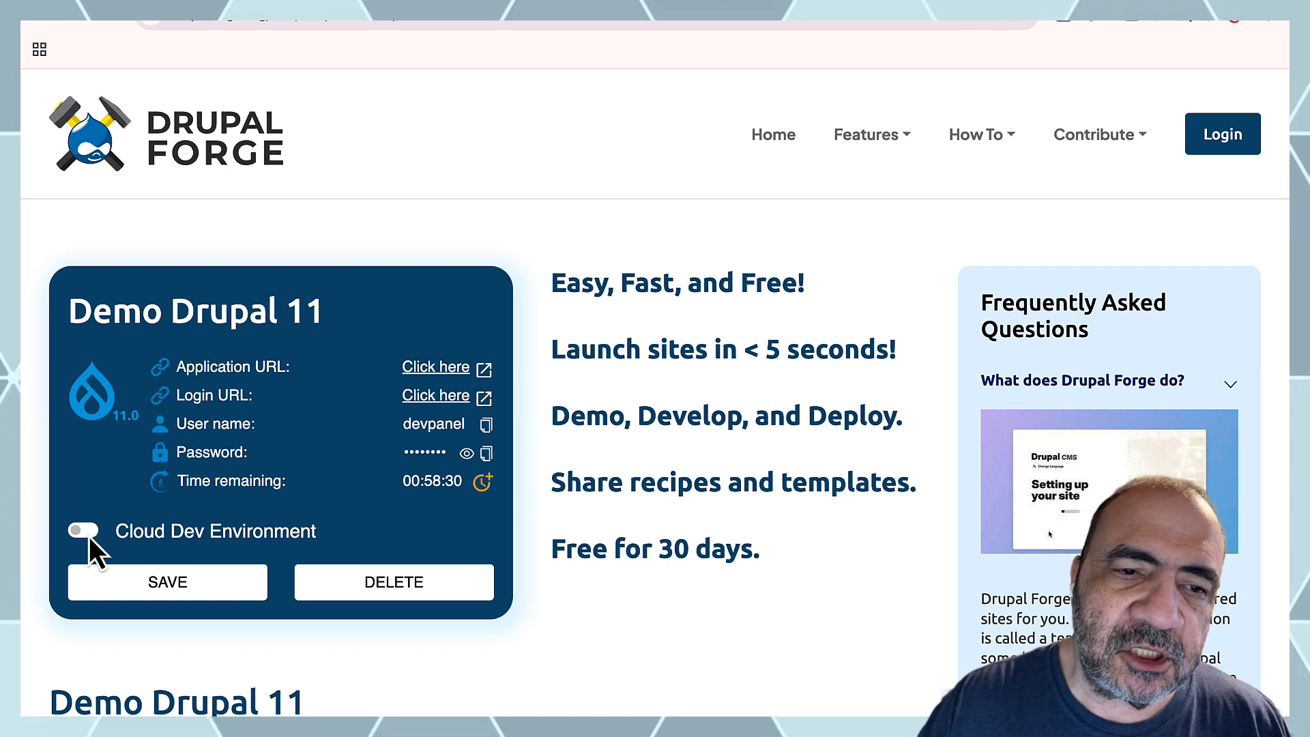
left_click(83, 531)
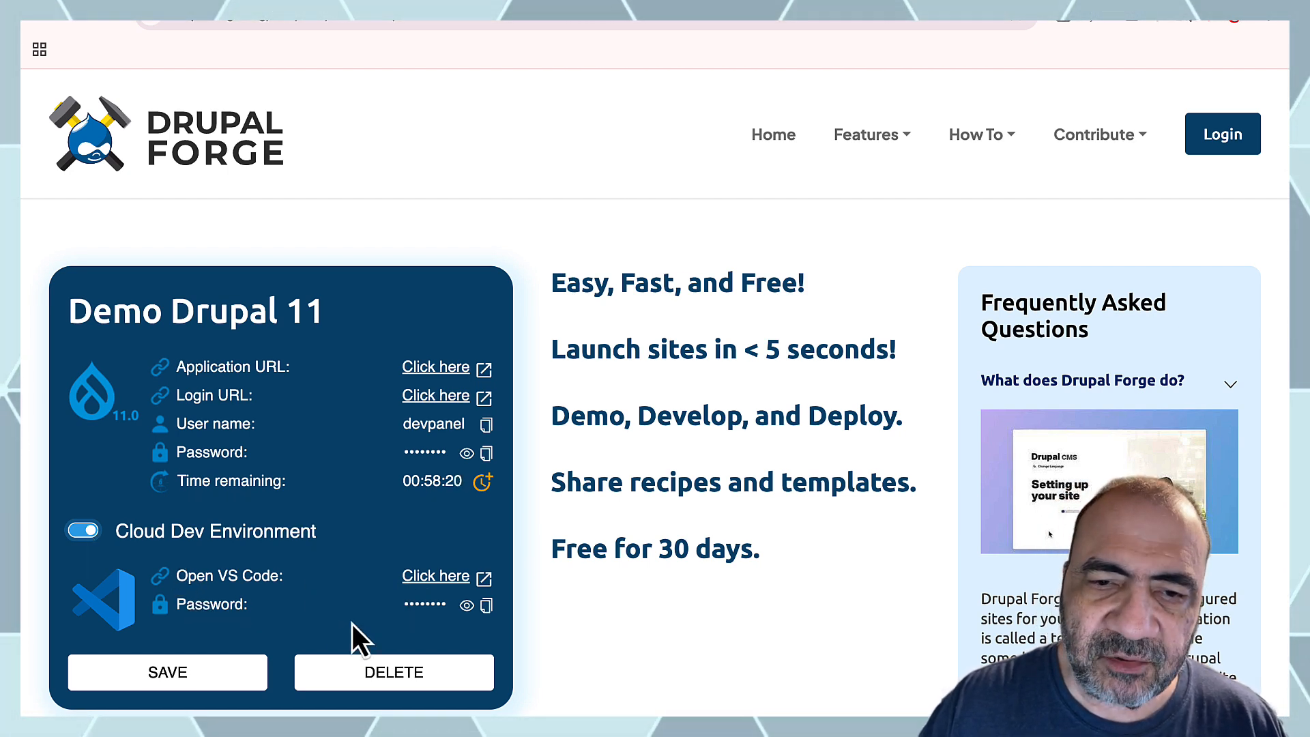
left_click(486, 610)
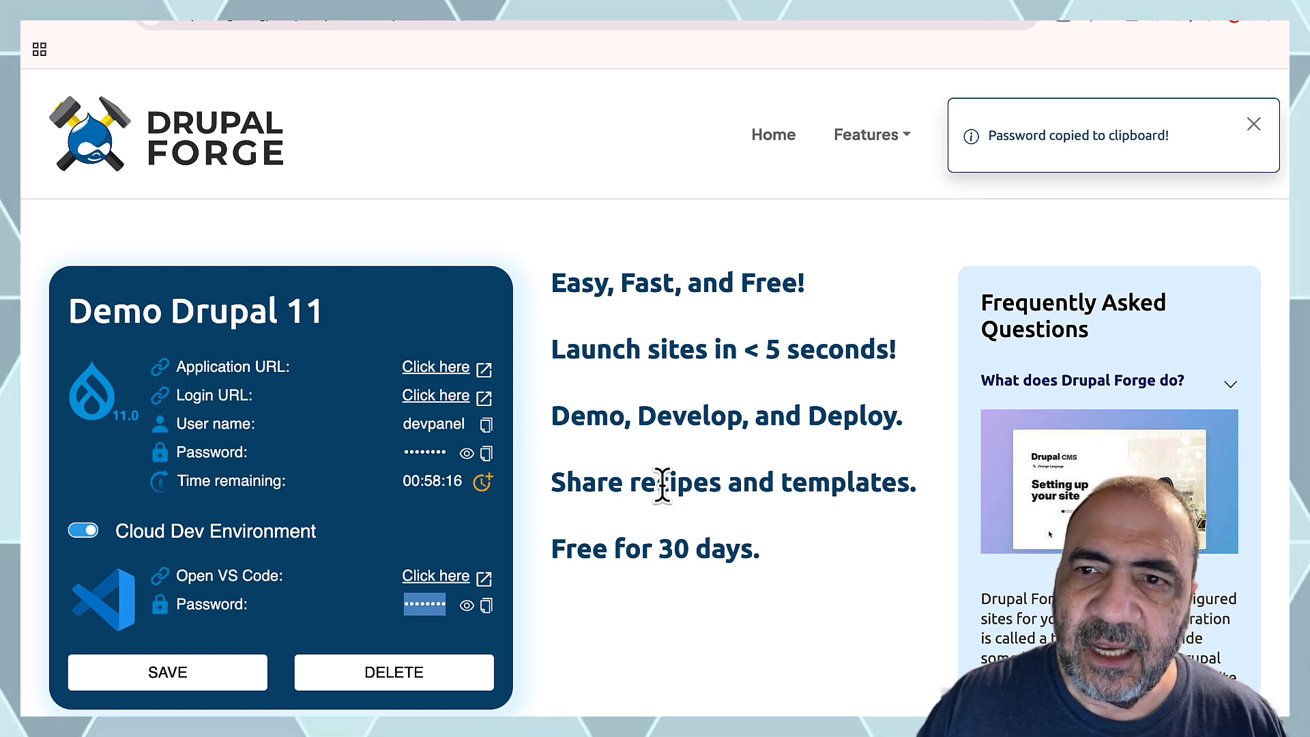
left_click(450, 582)
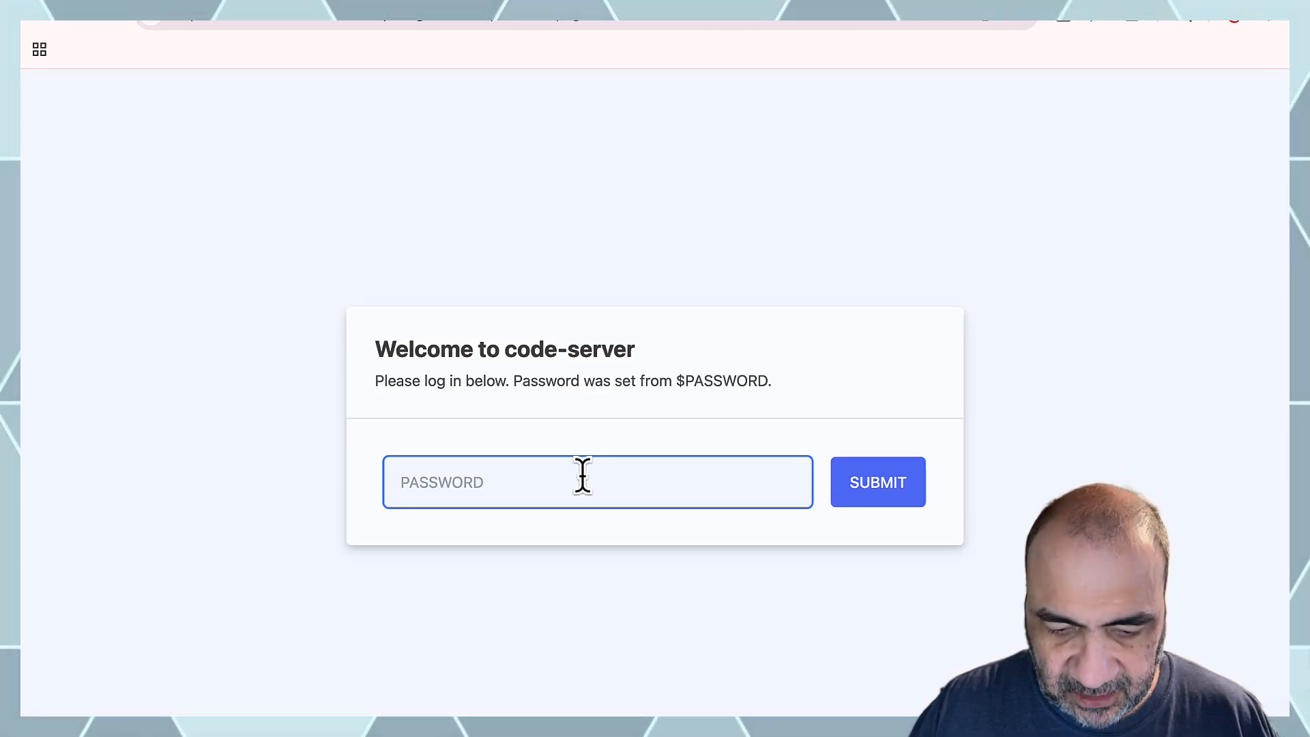
left_click(876, 489)
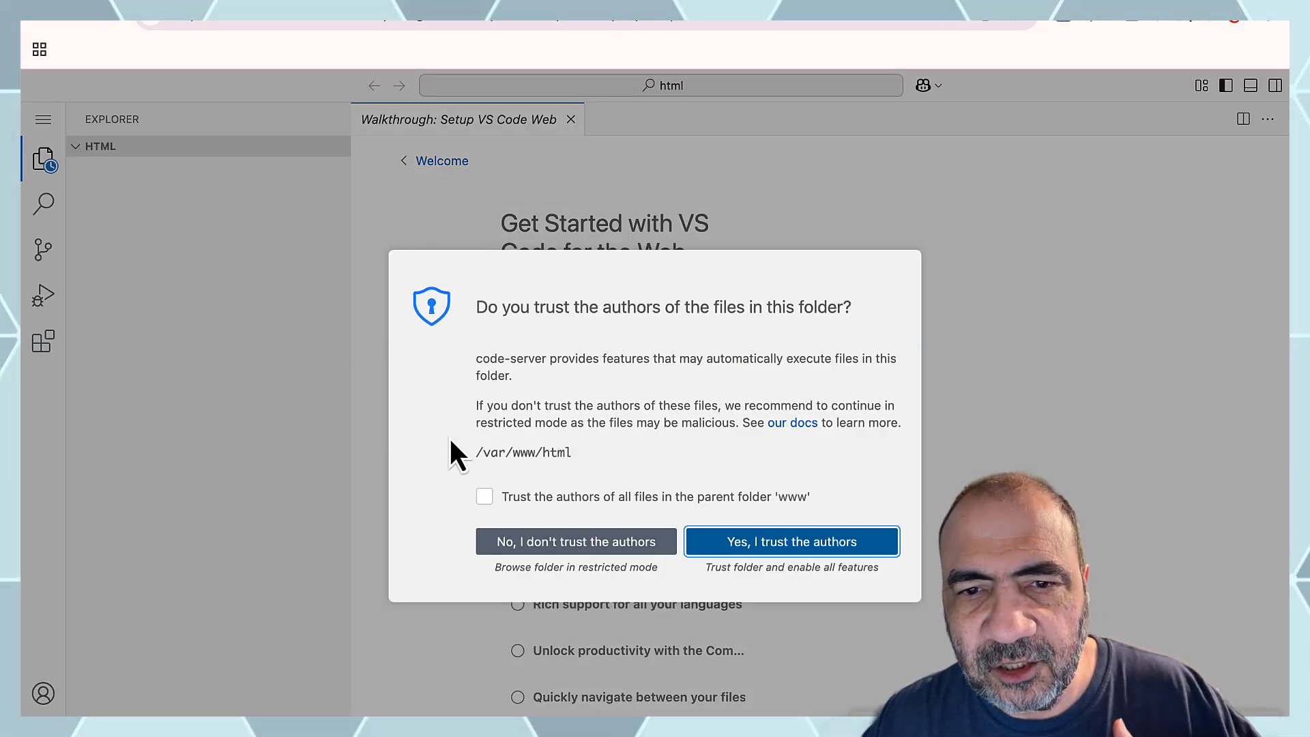
Tick trust for the parent folder 'www', decline to trust the authors of /var/www/html, and dismiss the restricted mode banner
left_click(485, 499)
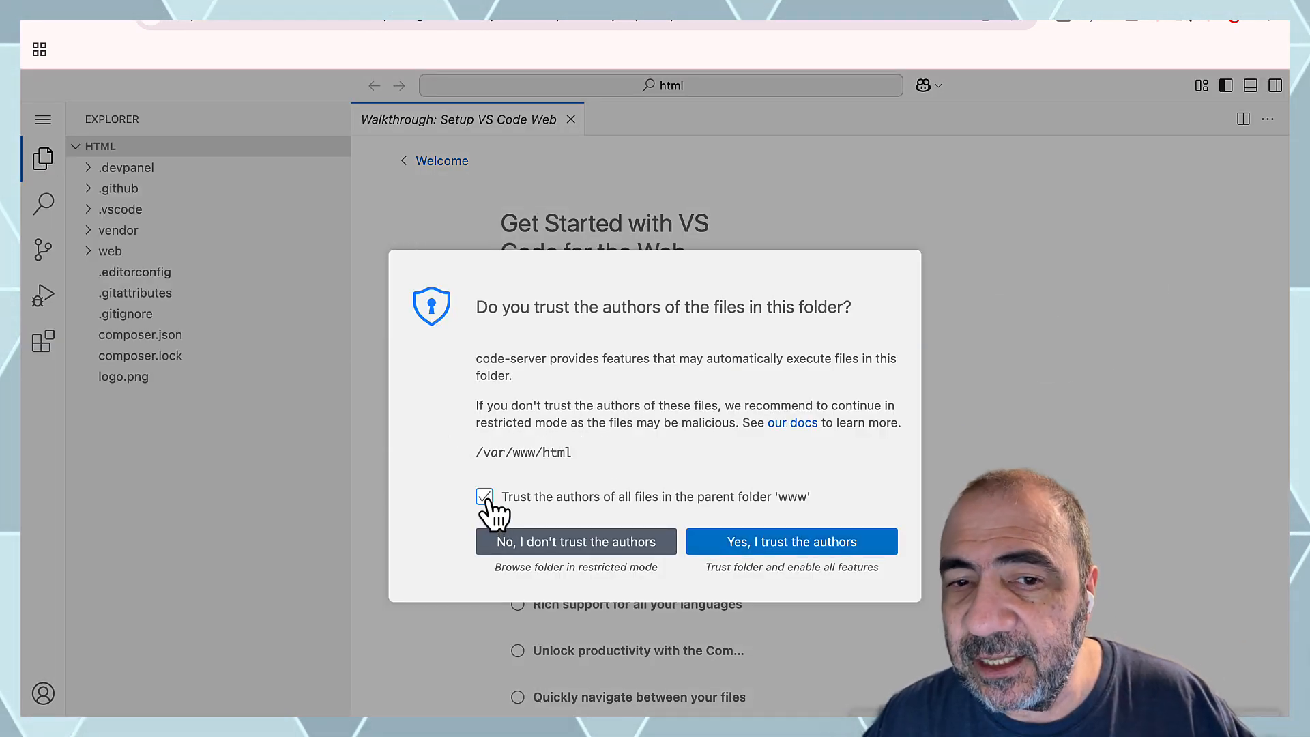
left_click(499, 544)
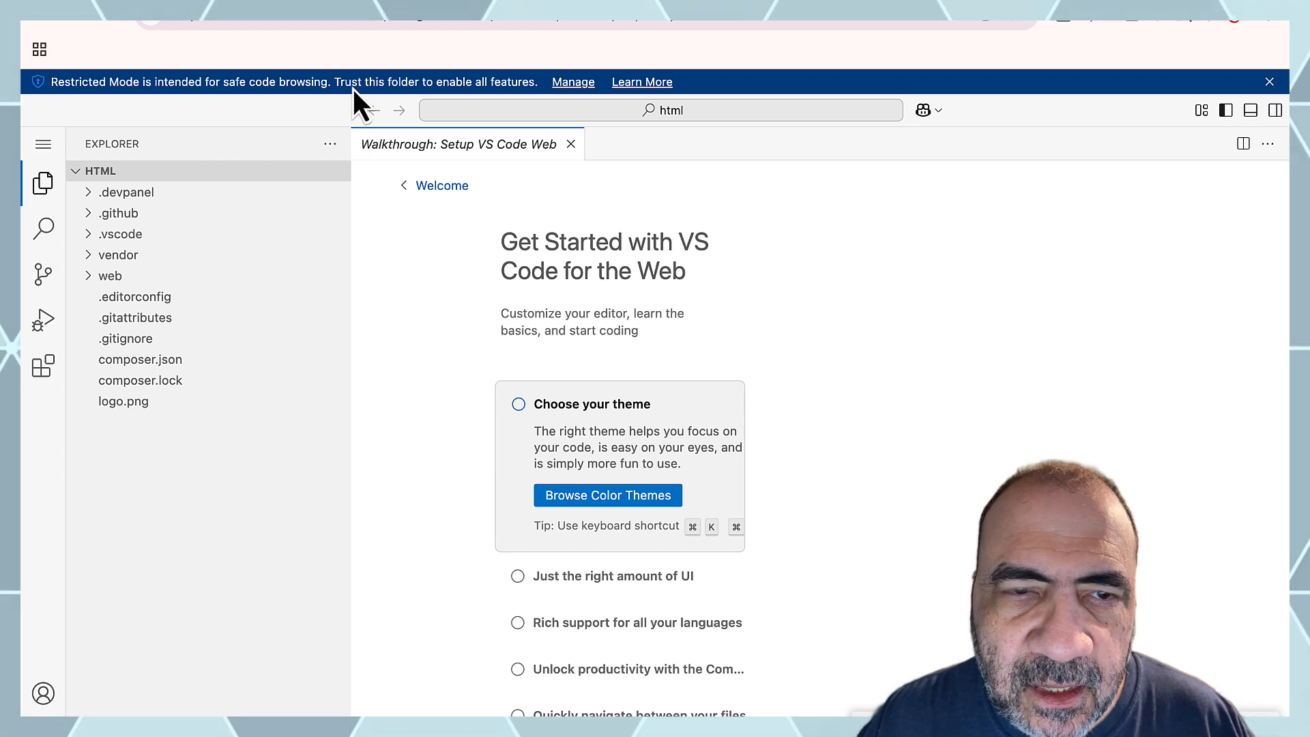
left_click(1269, 82)
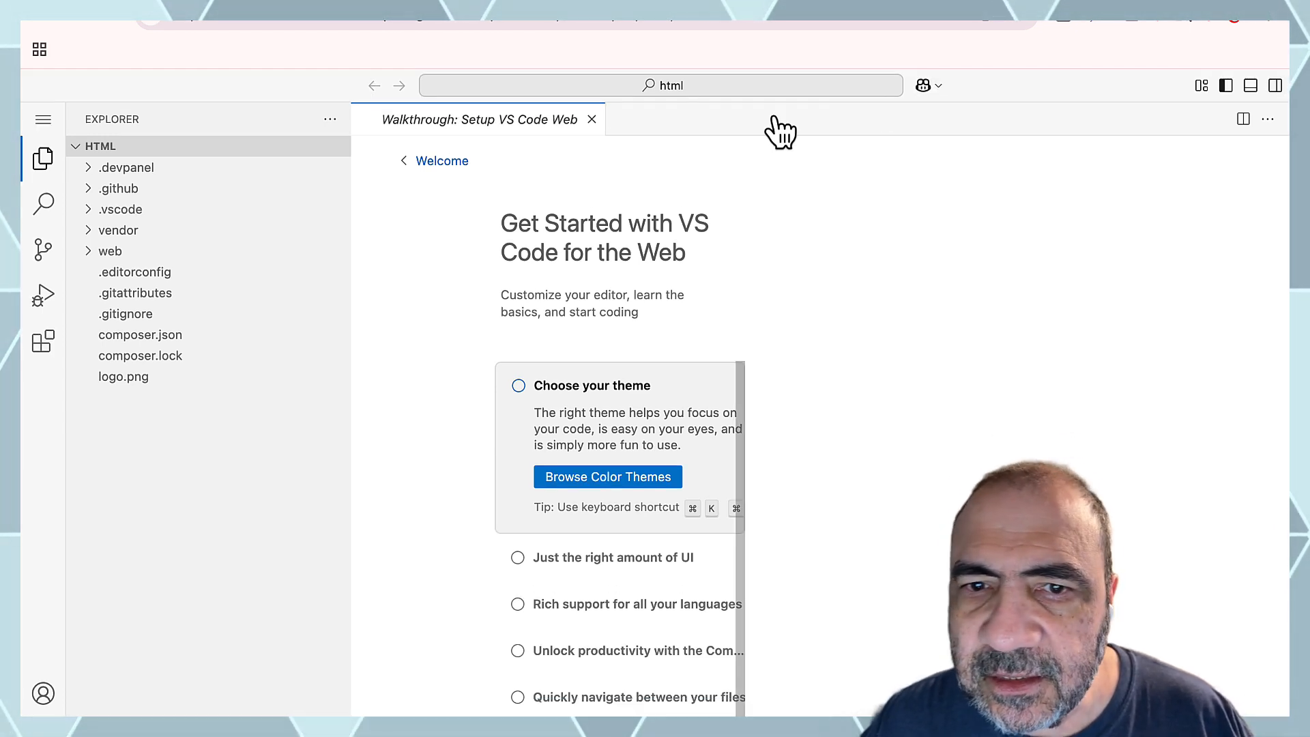
Open a new terminal in VS Code and enlarge its area to about half of the editor's height
left_click(43, 121)
mouse_move(142, 268)
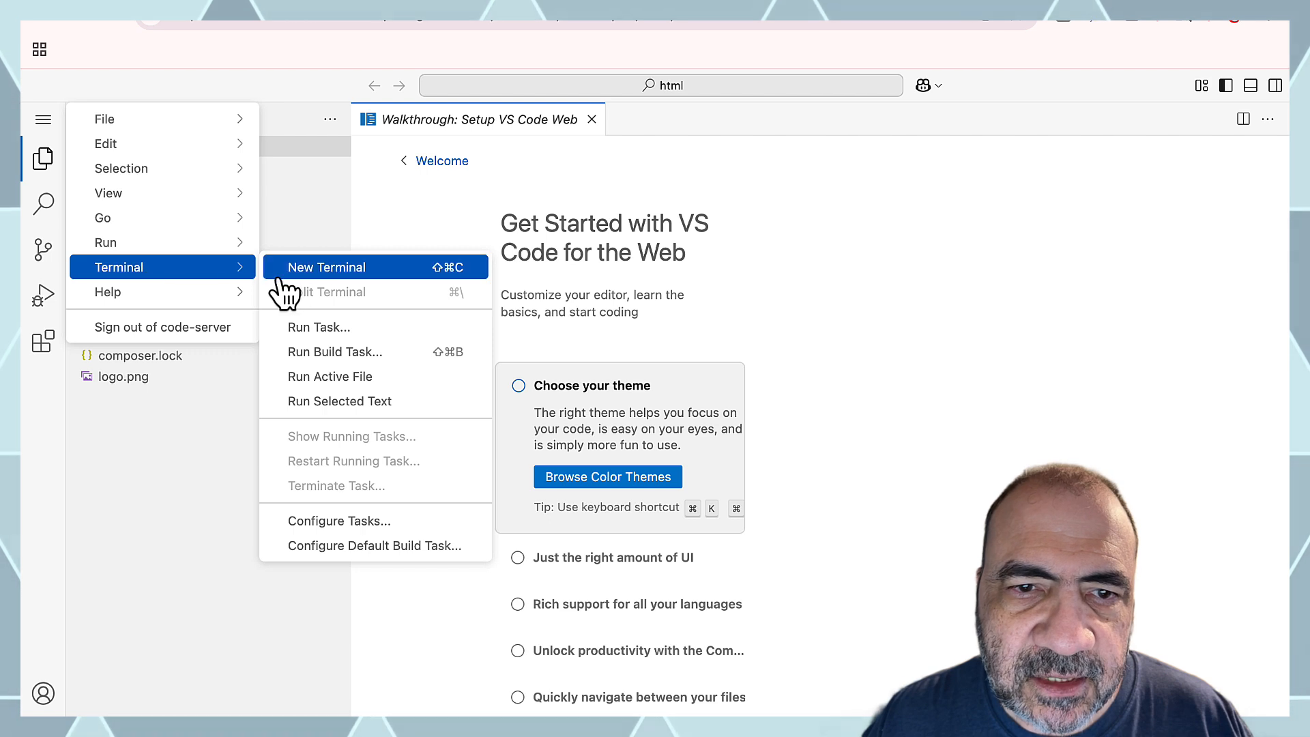
left_click(305, 268)
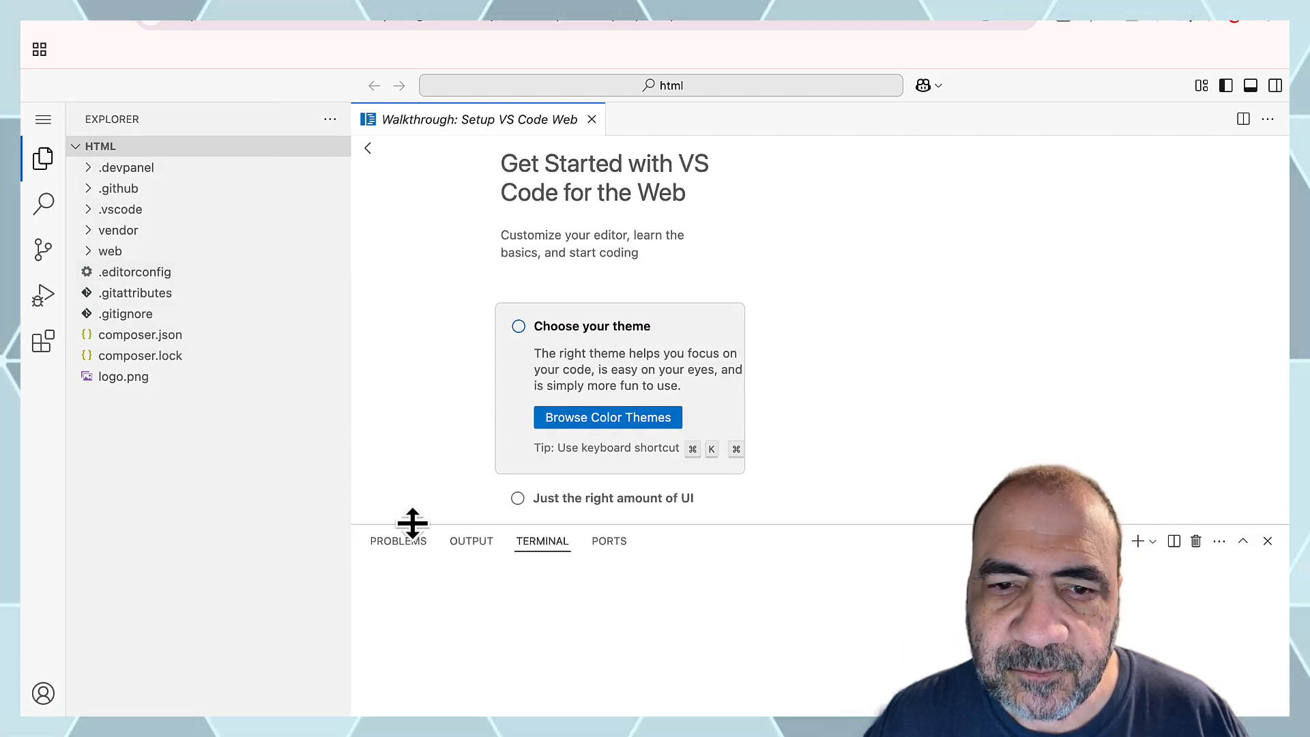
left_click_drag(415, 524, 419, 348)
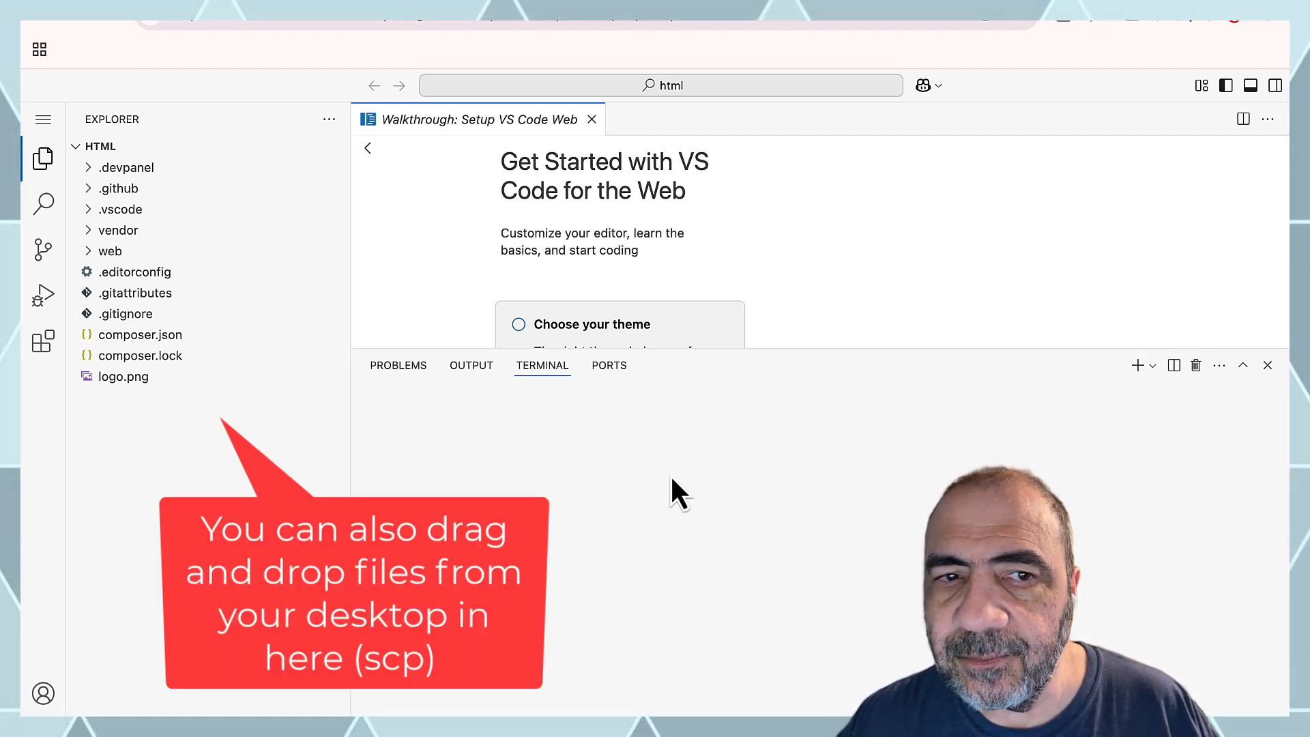
Expand the web folder and open index.php in the editor
left_click(90, 253)
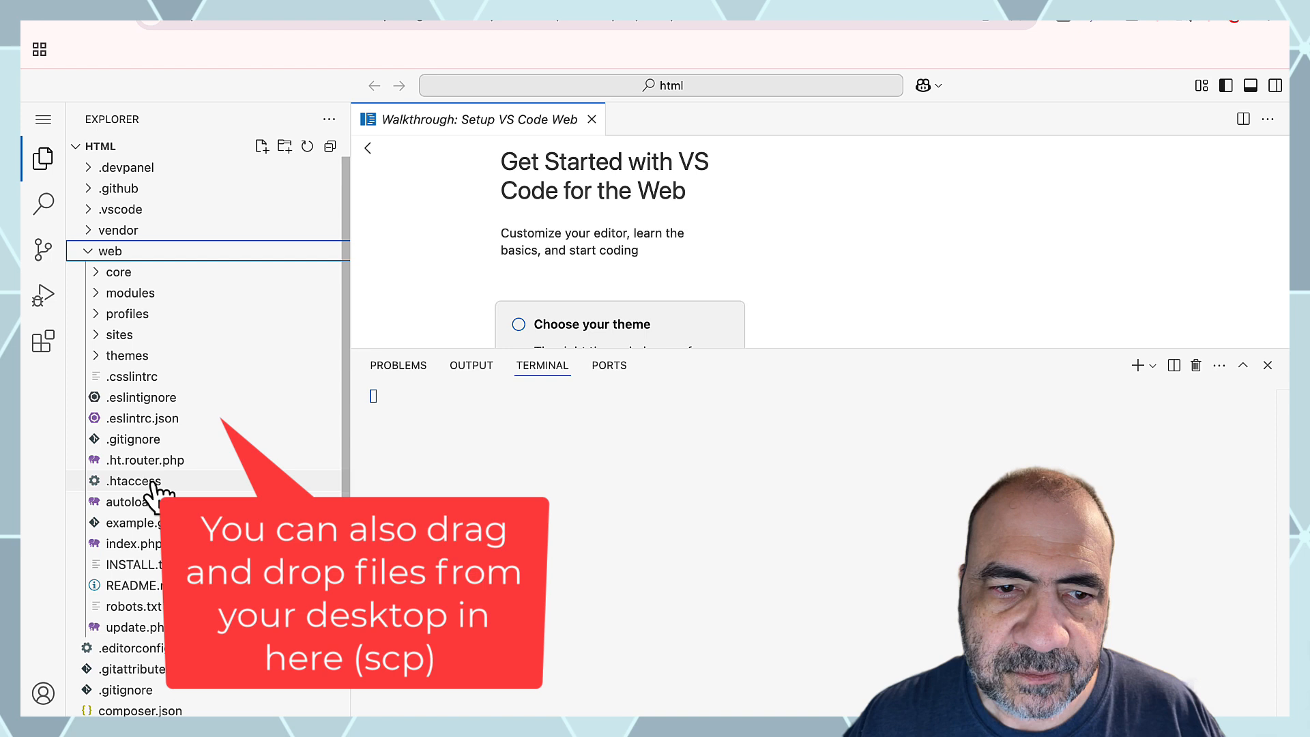
left_click(130, 546)
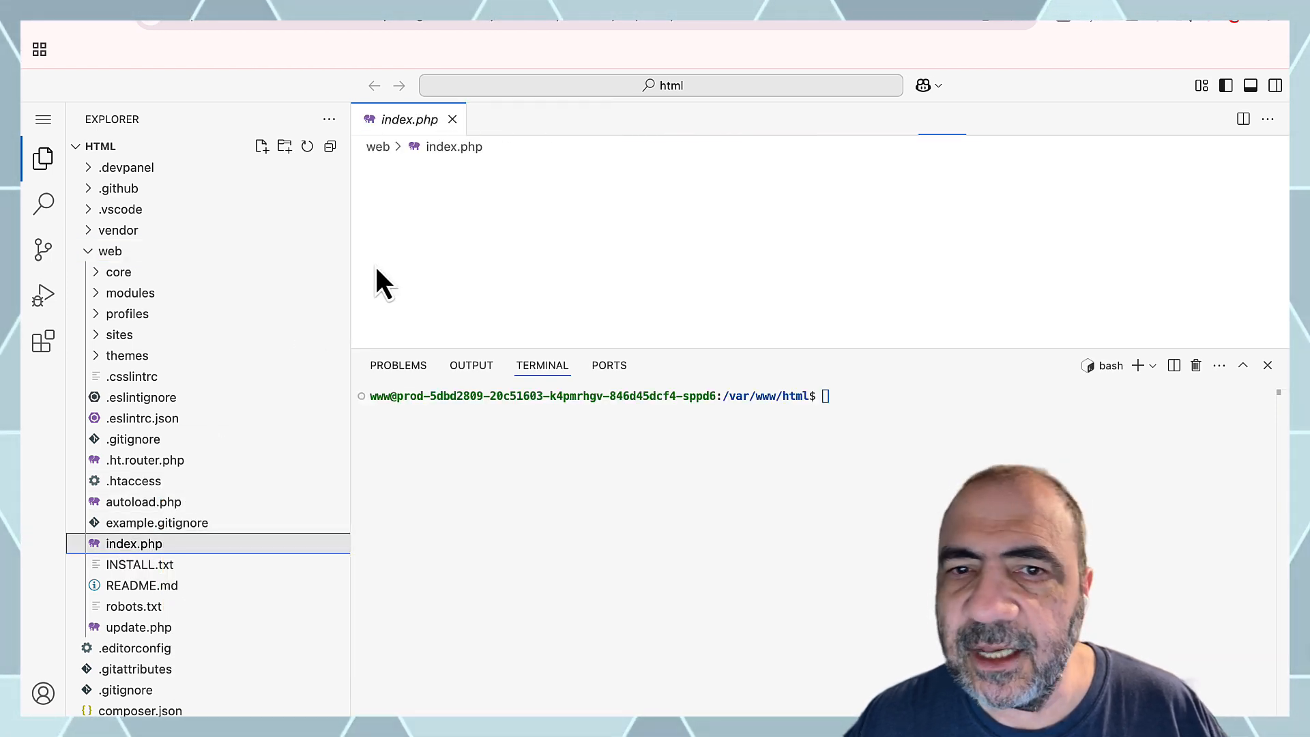
Run composer in the terminal, look through its list of available commands, and clear the terminal
left_click(865, 428)
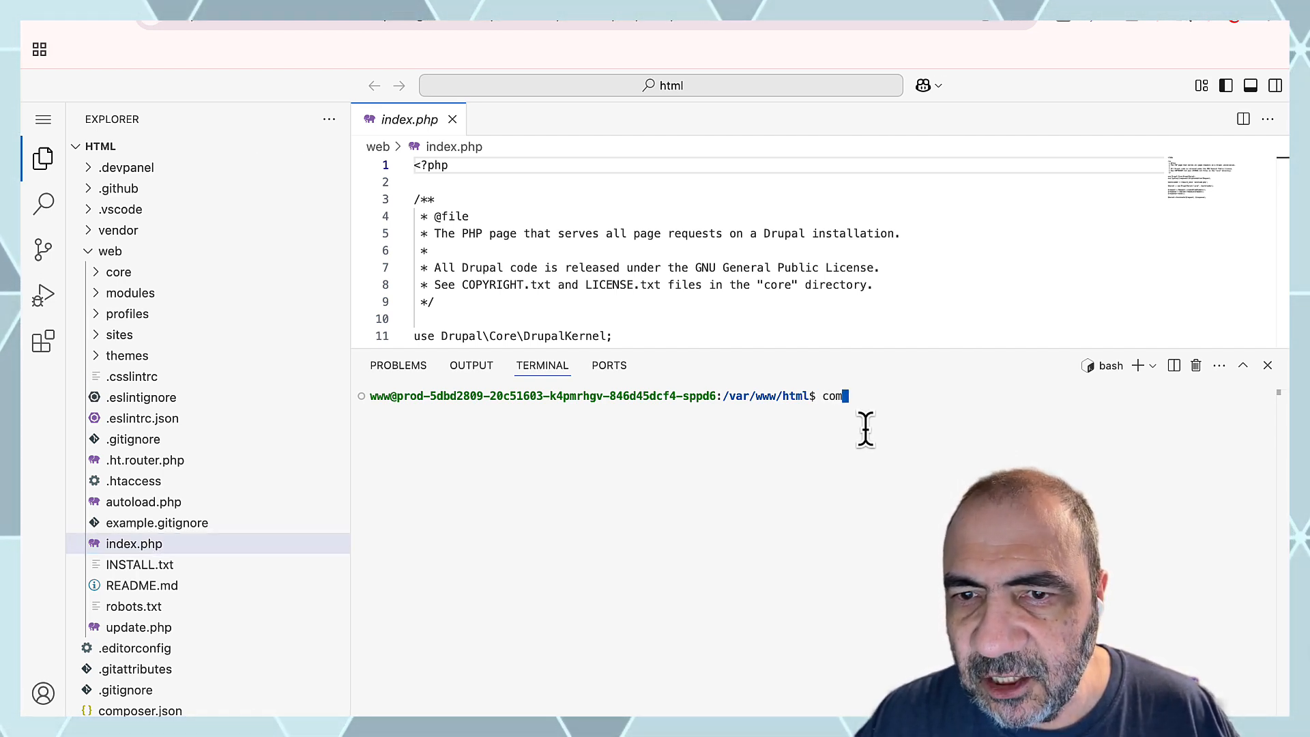
type("com")
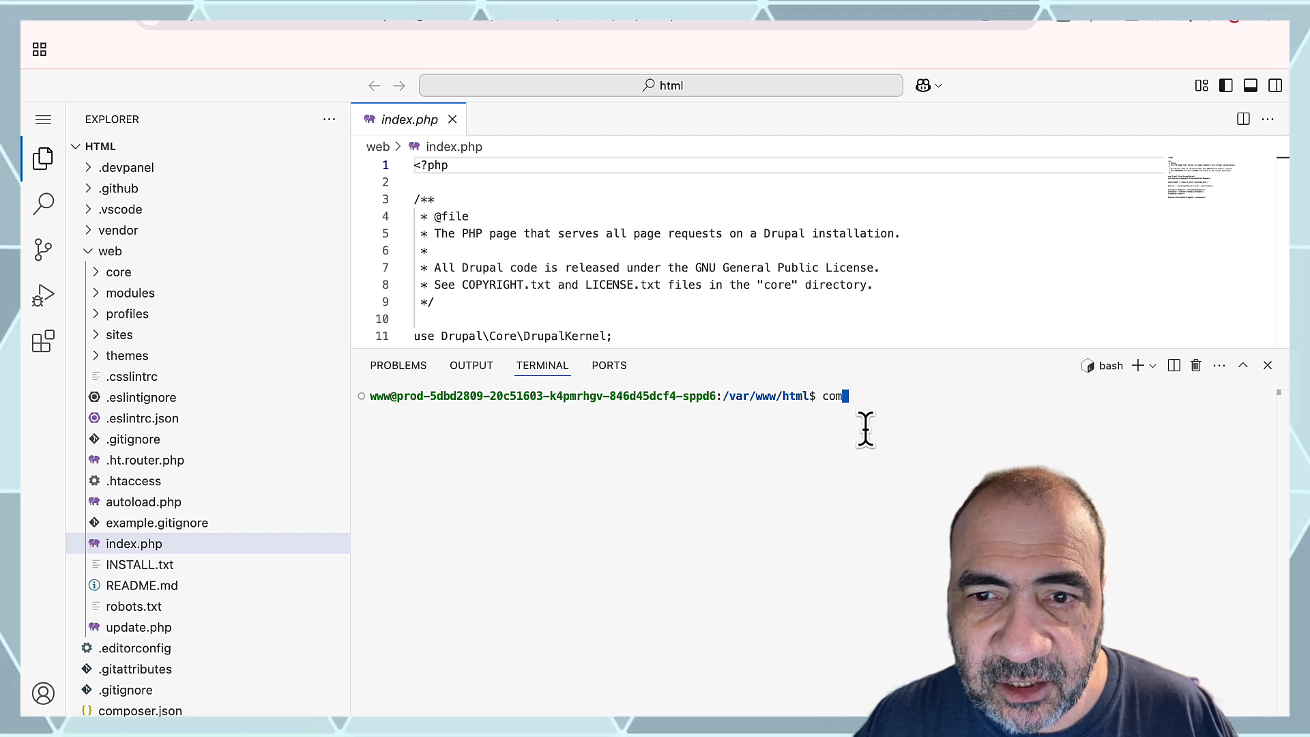
type("poser")
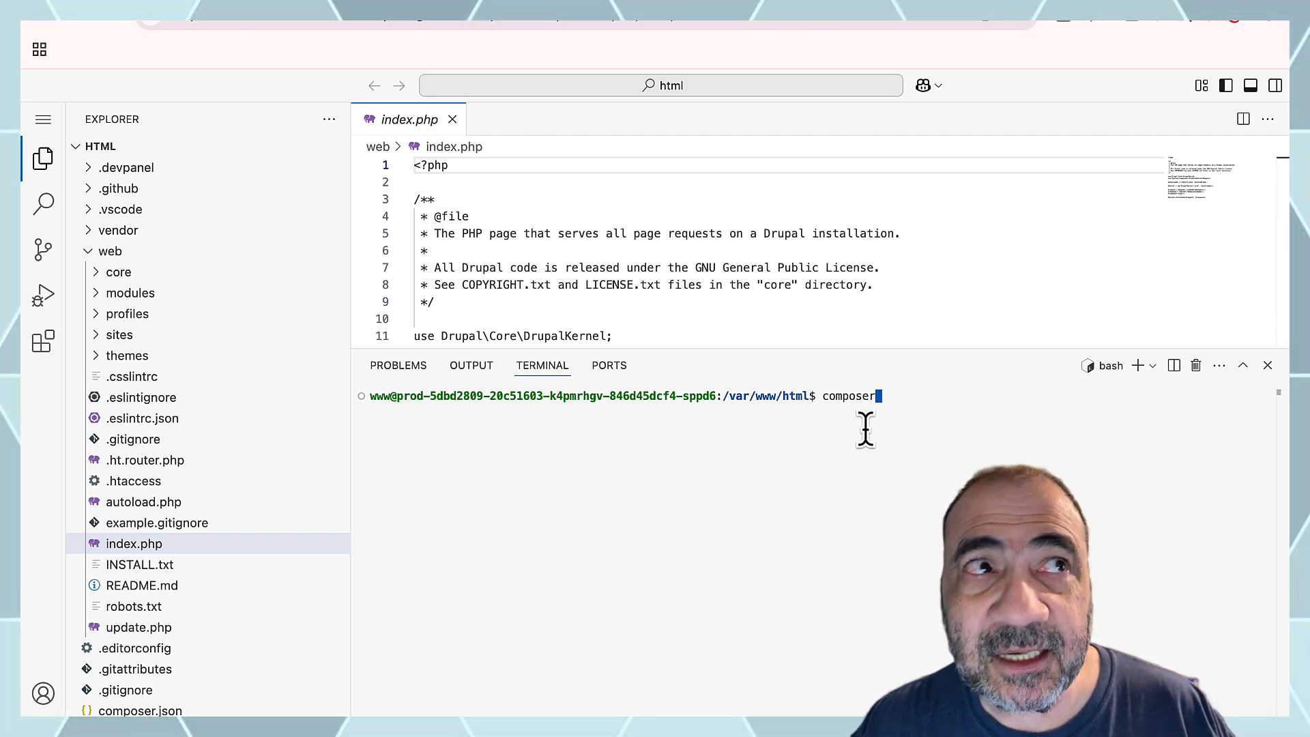
key("Return")
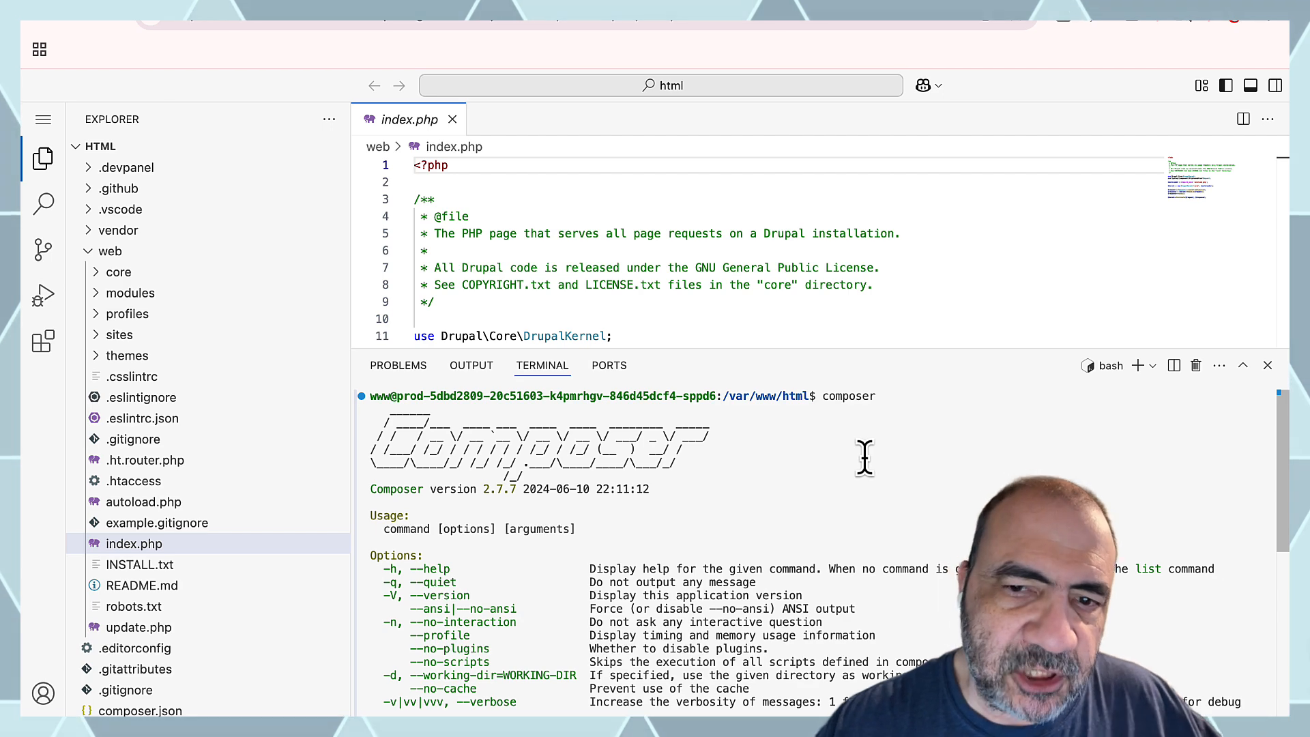
scroll(865, 457, "down", 1)
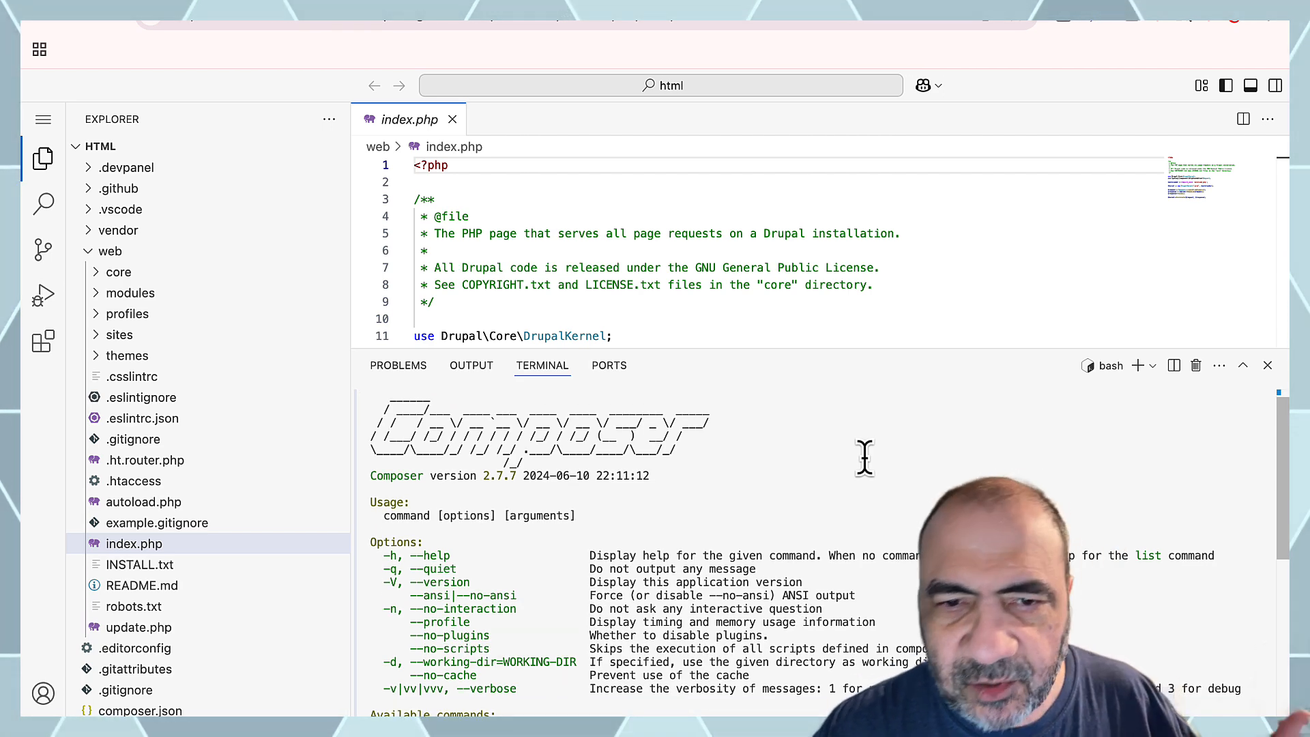
scroll(865, 457, "down", 10)
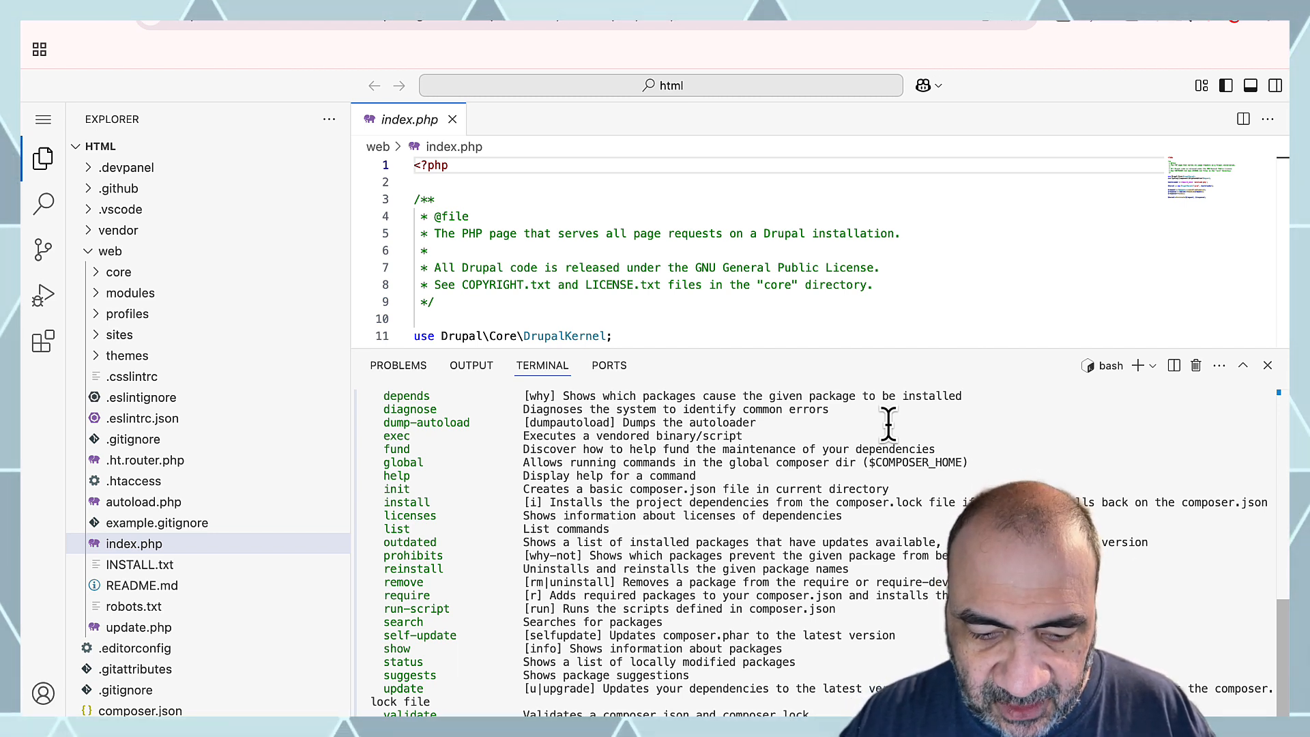
key("ctrl+l")
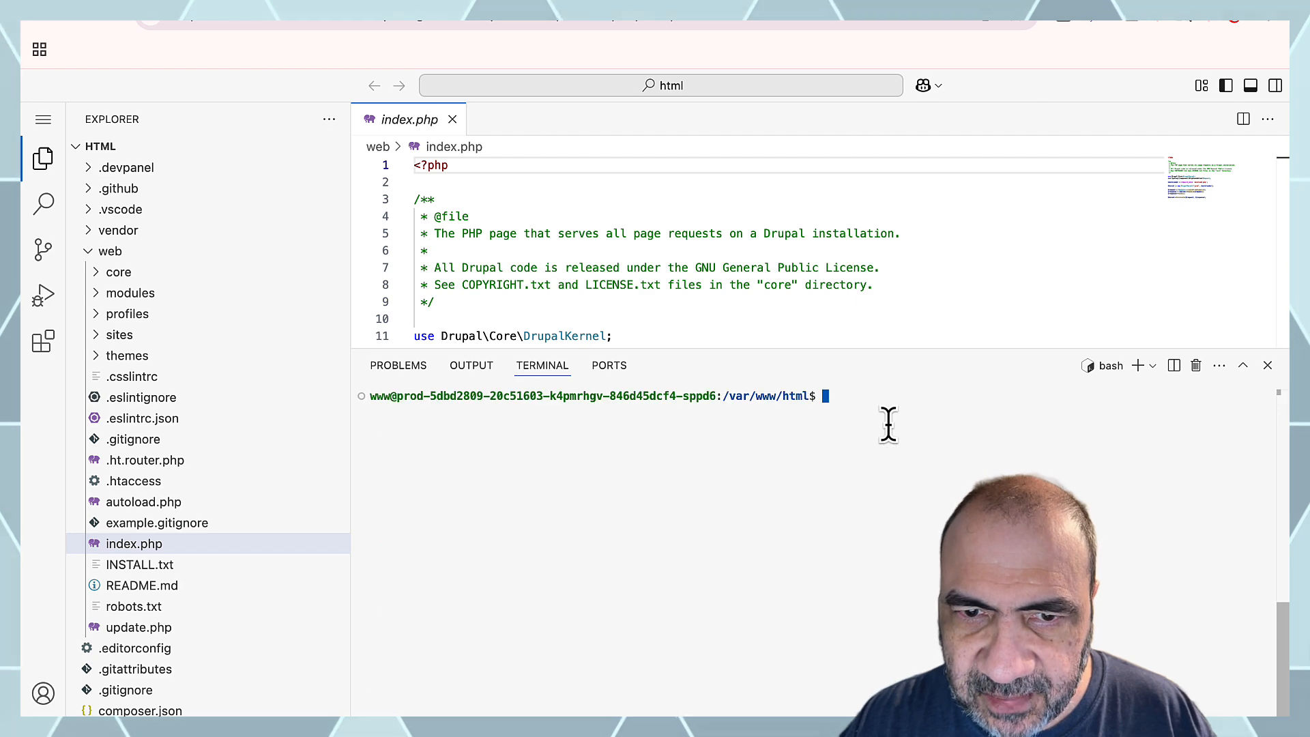
Run drush in the terminal and shrink the terminal area to leave more room for index.php
type("drush")
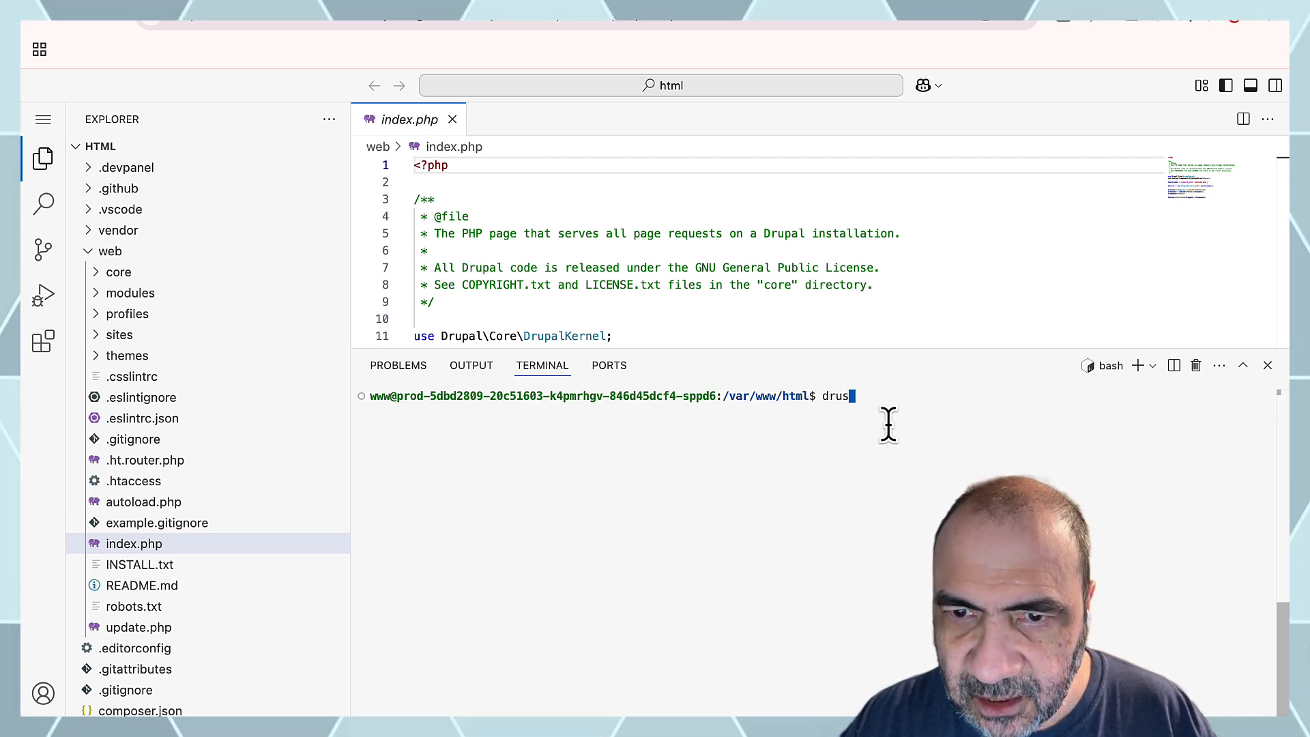
key("Return")
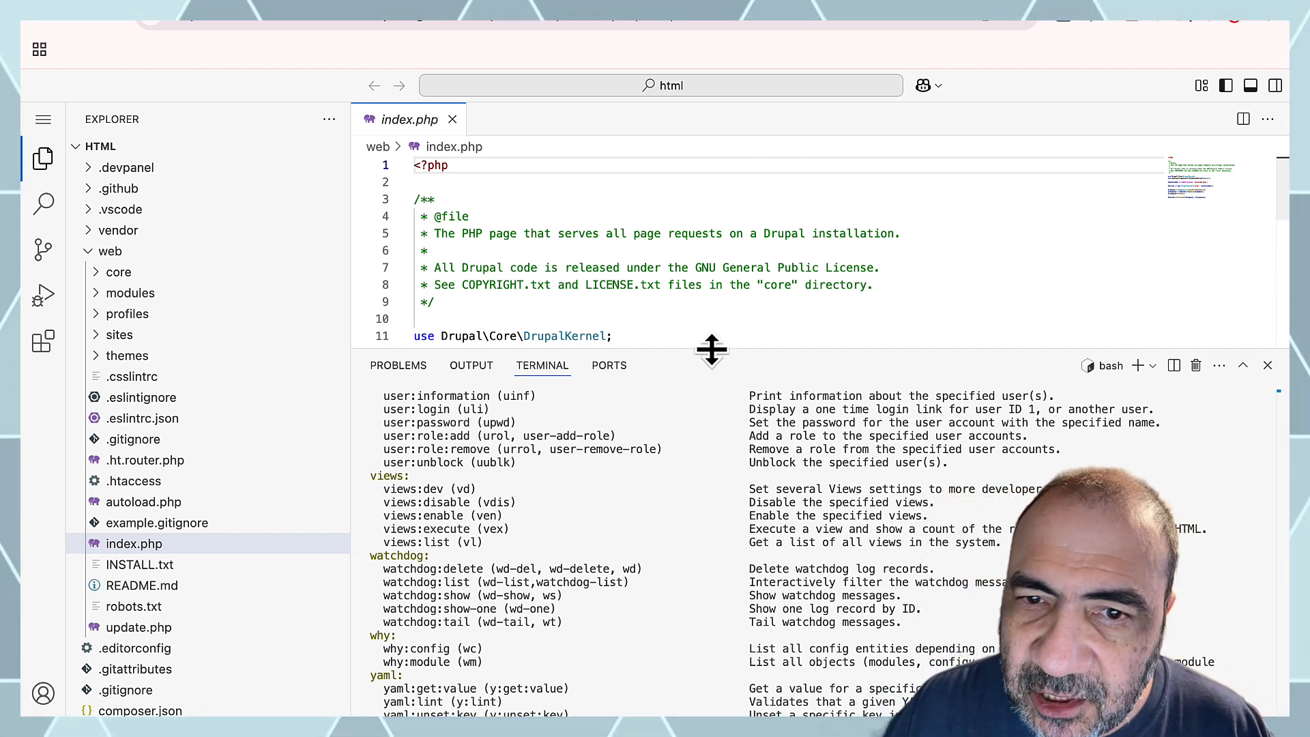
left_click_drag(711, 350, 710, 431)
Insert the lines "phpinfo();" and "die;" in index.php between the opening PHP tag and the file comment
left_click(650, 180)
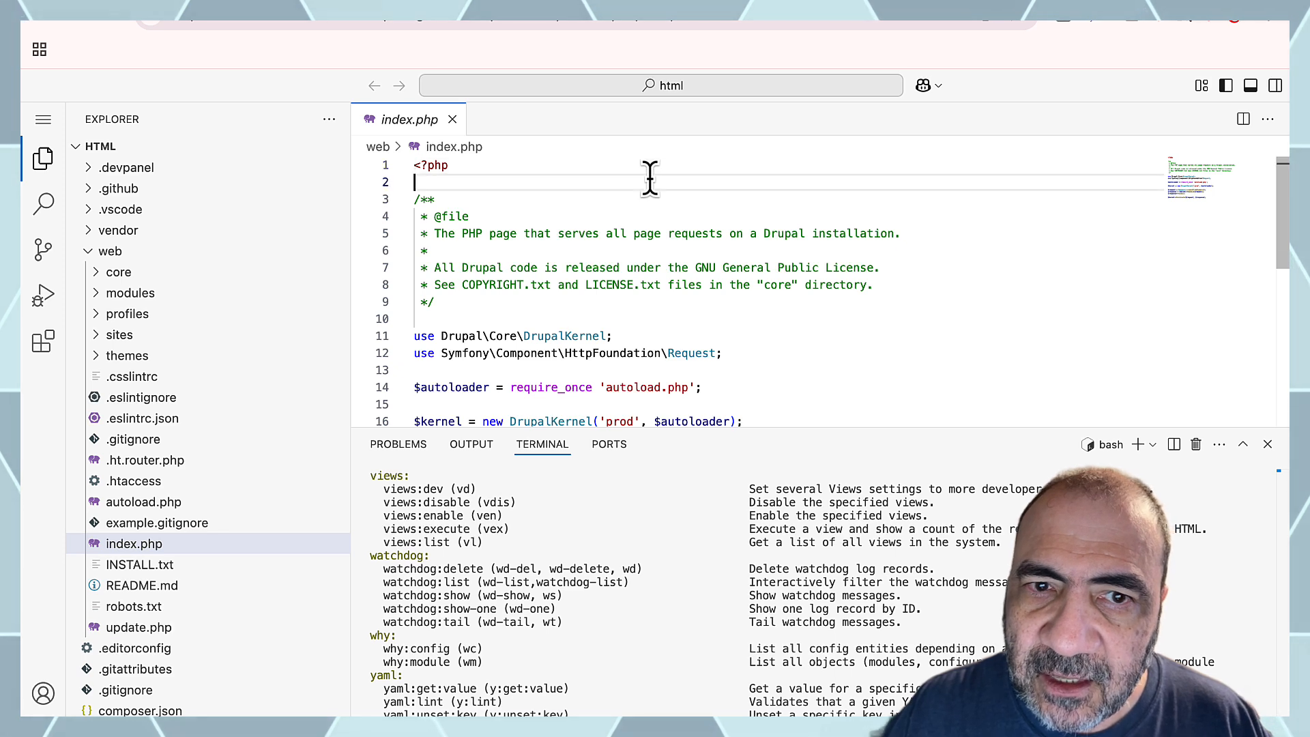
key("Return")
key("Return")
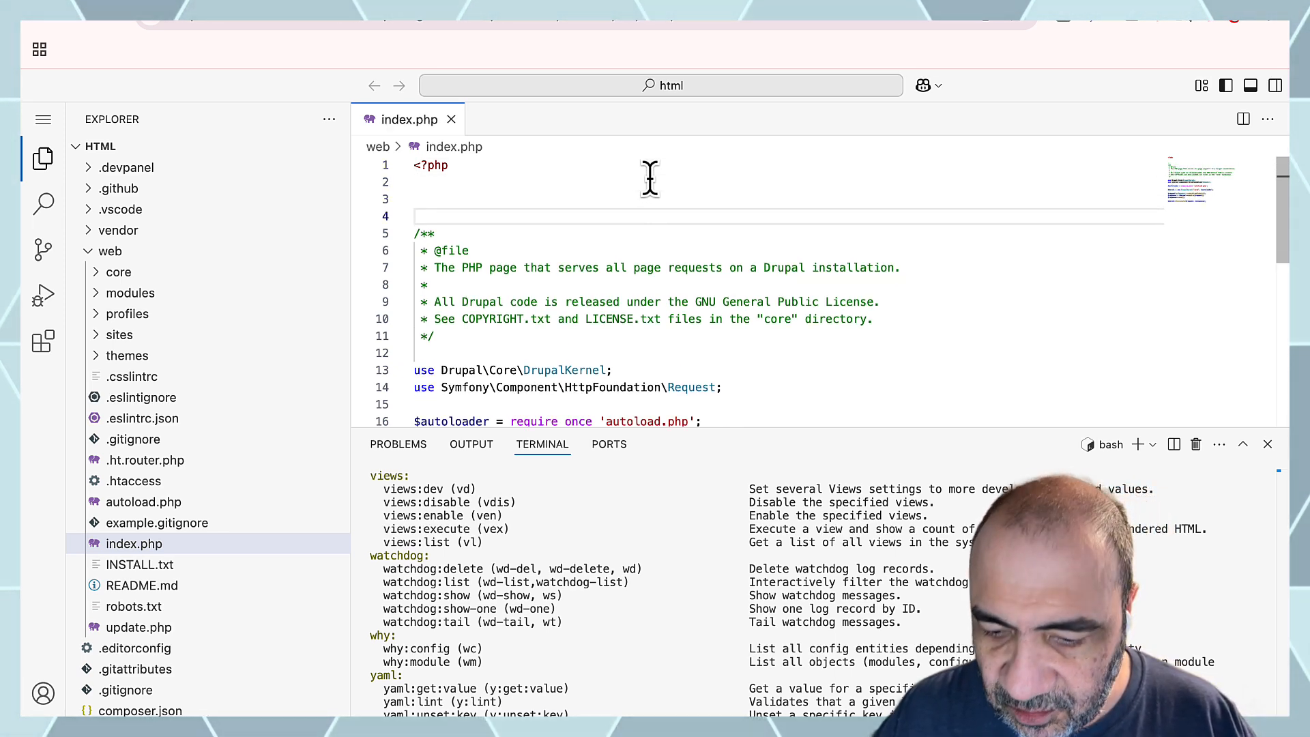
key("Up")
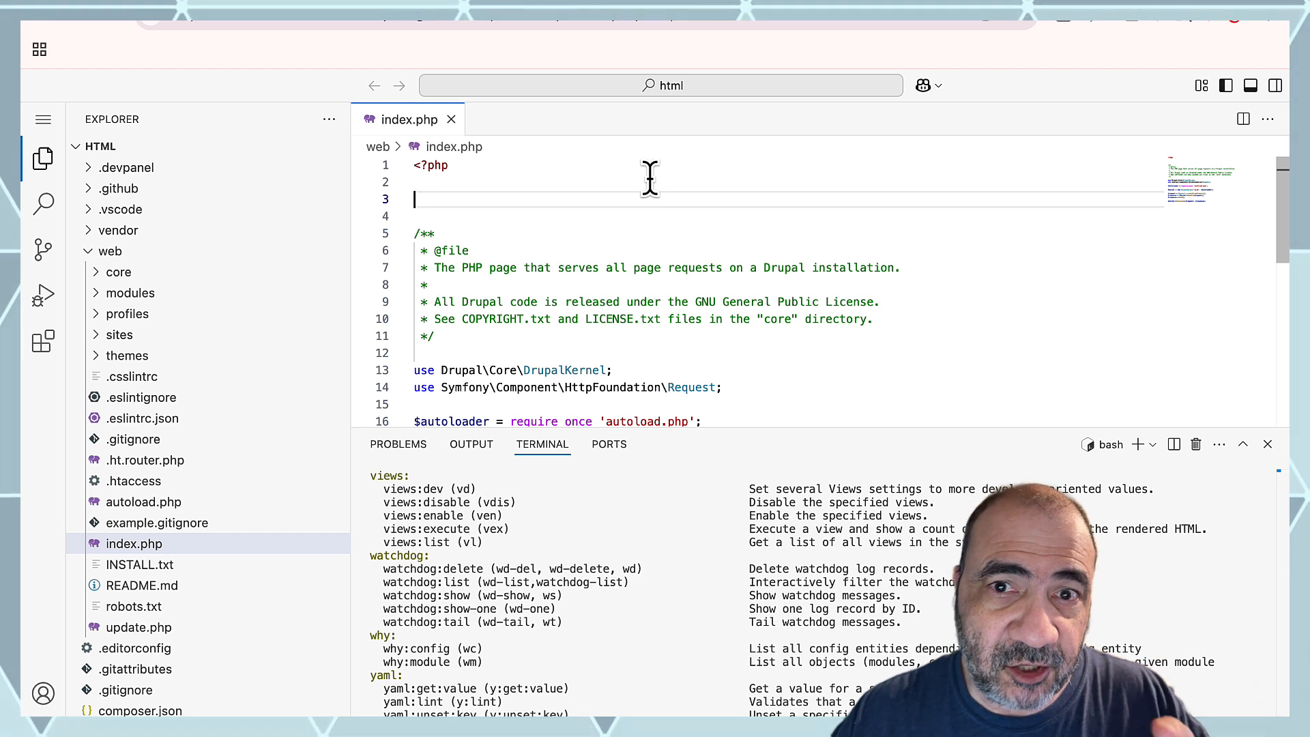
type("ph")
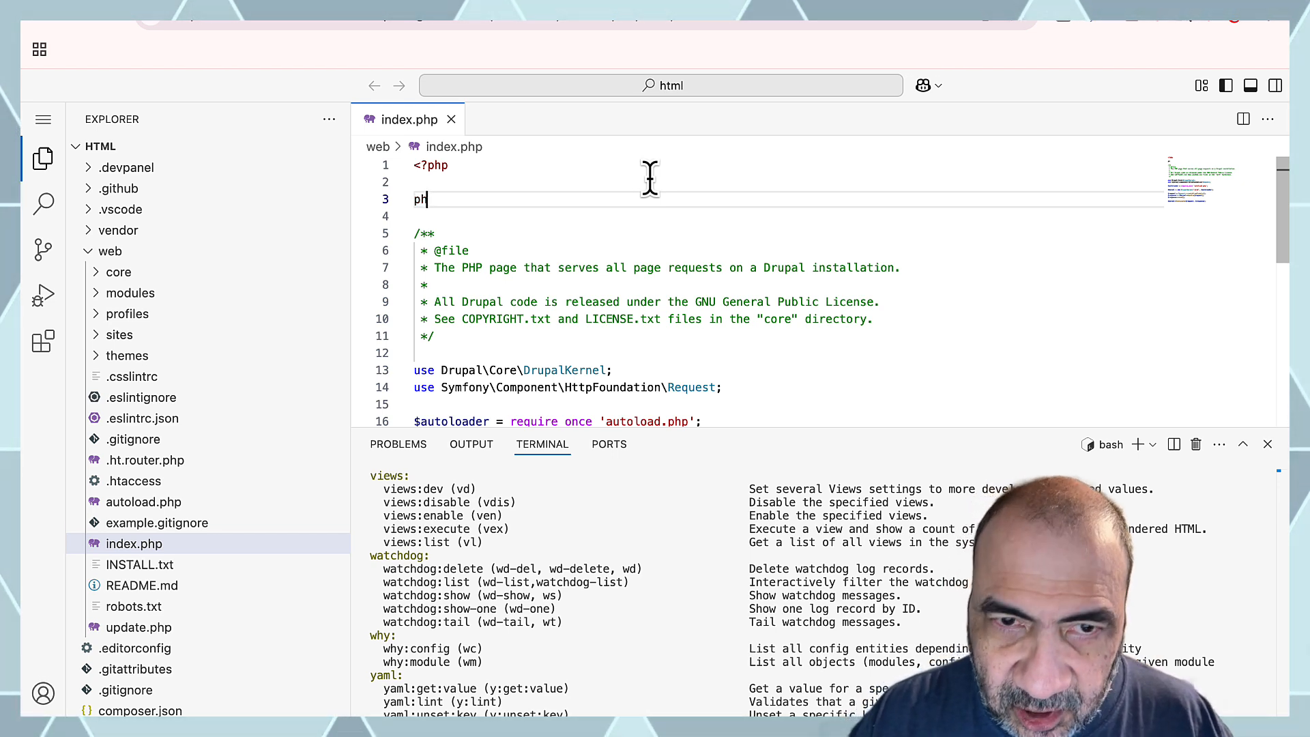
type("pin")
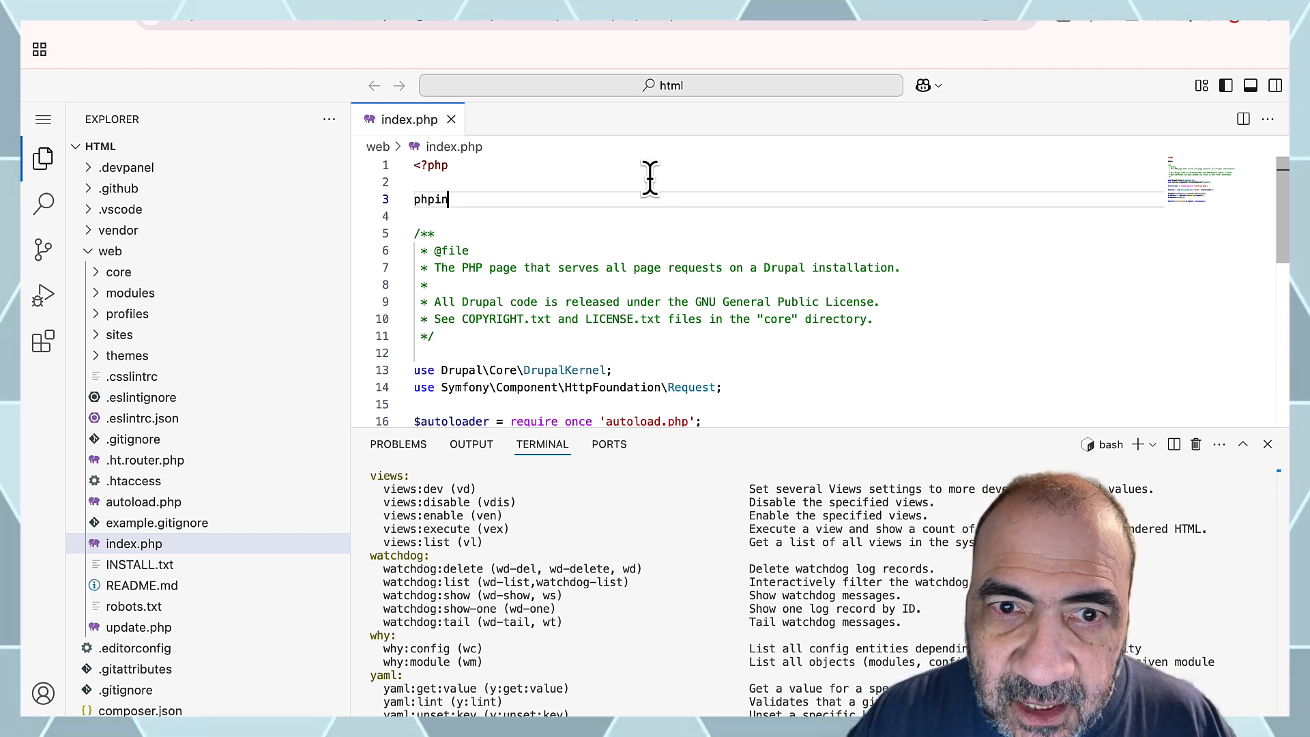
type("fo();")
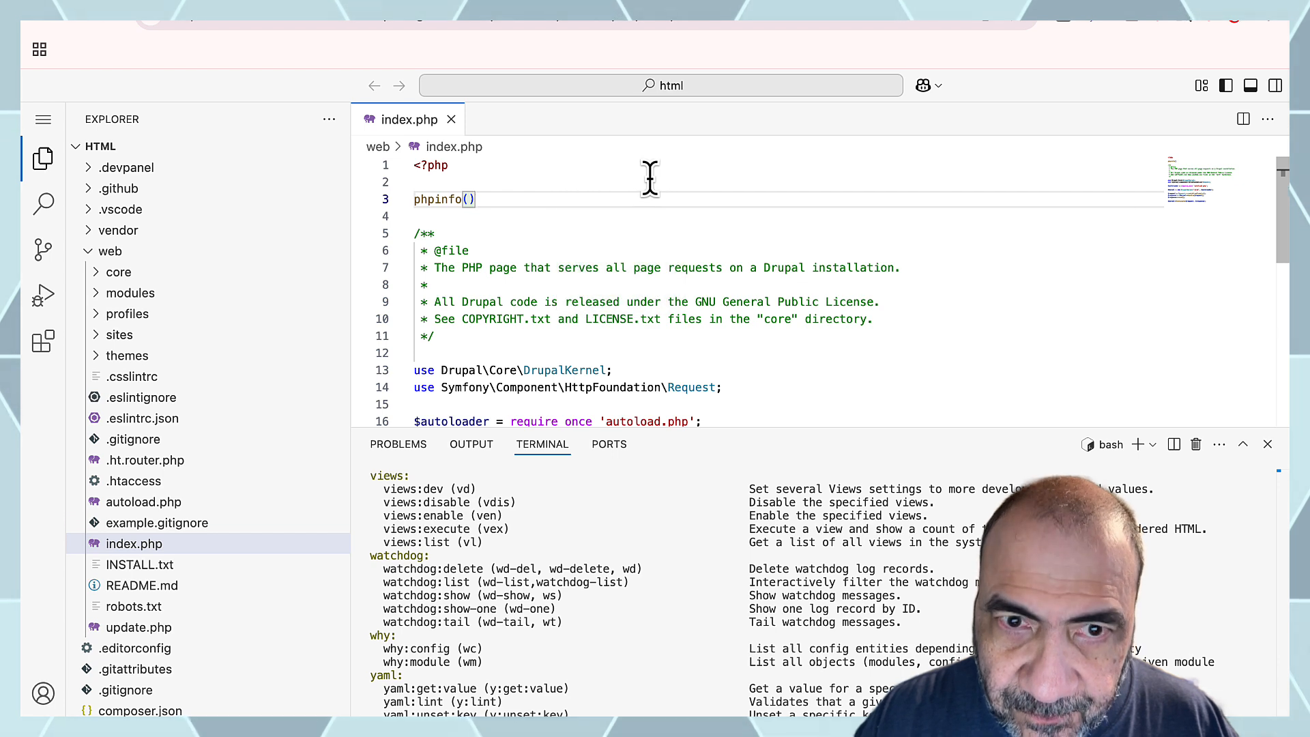
key("Return")
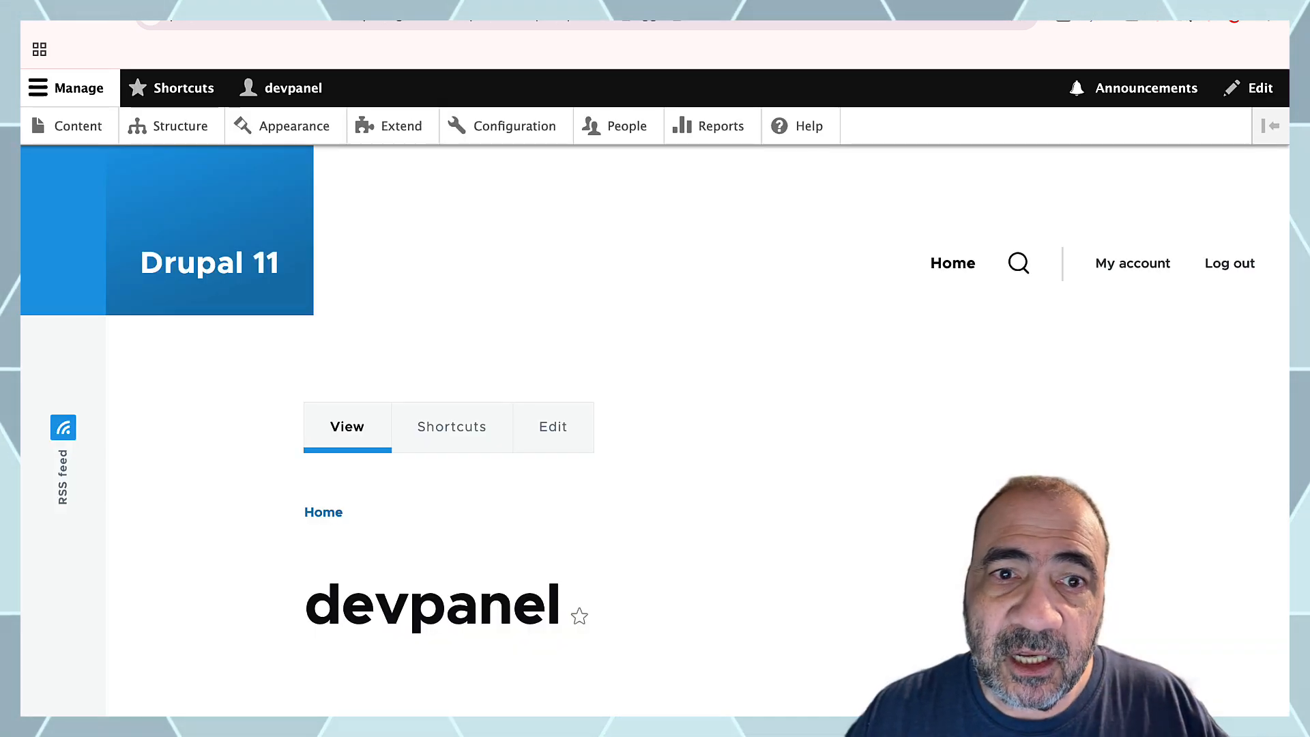
Reload the Drupal 11 site to view the PHP information page, and return to VS Code
left_click(112, 21)
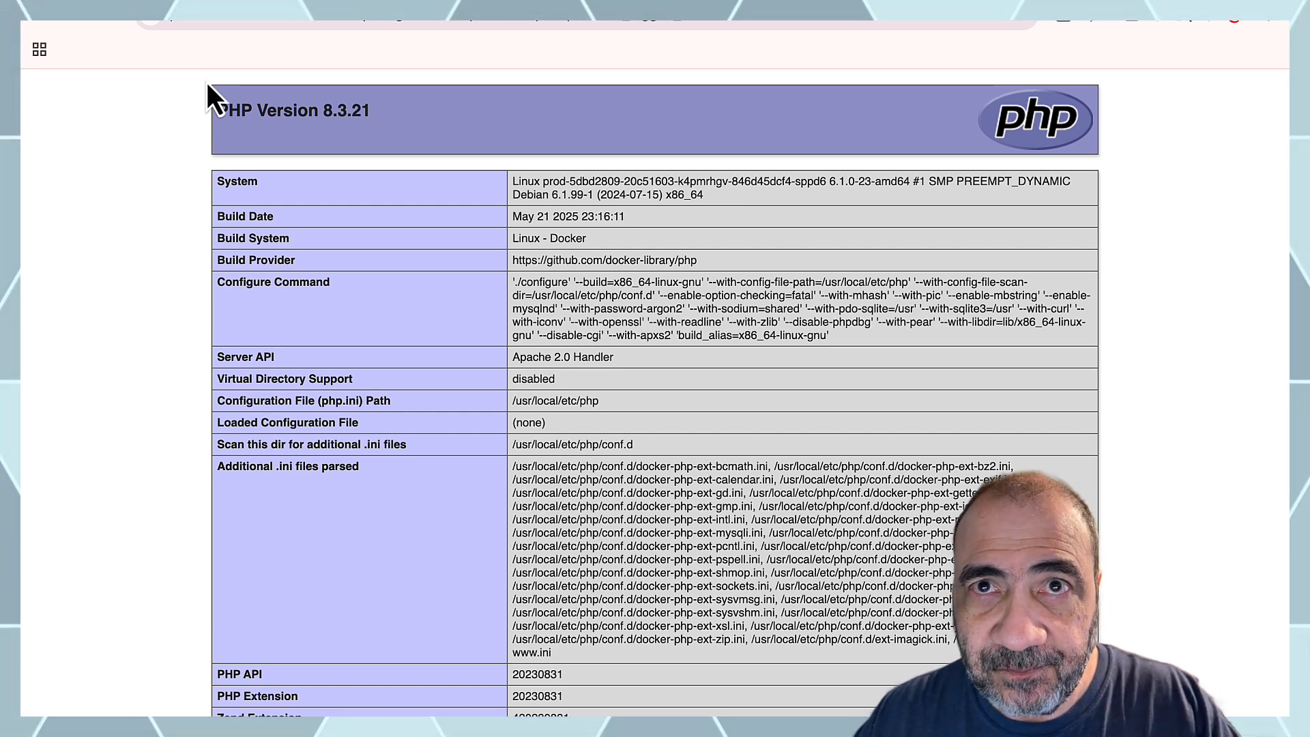
left_click(225, 20)
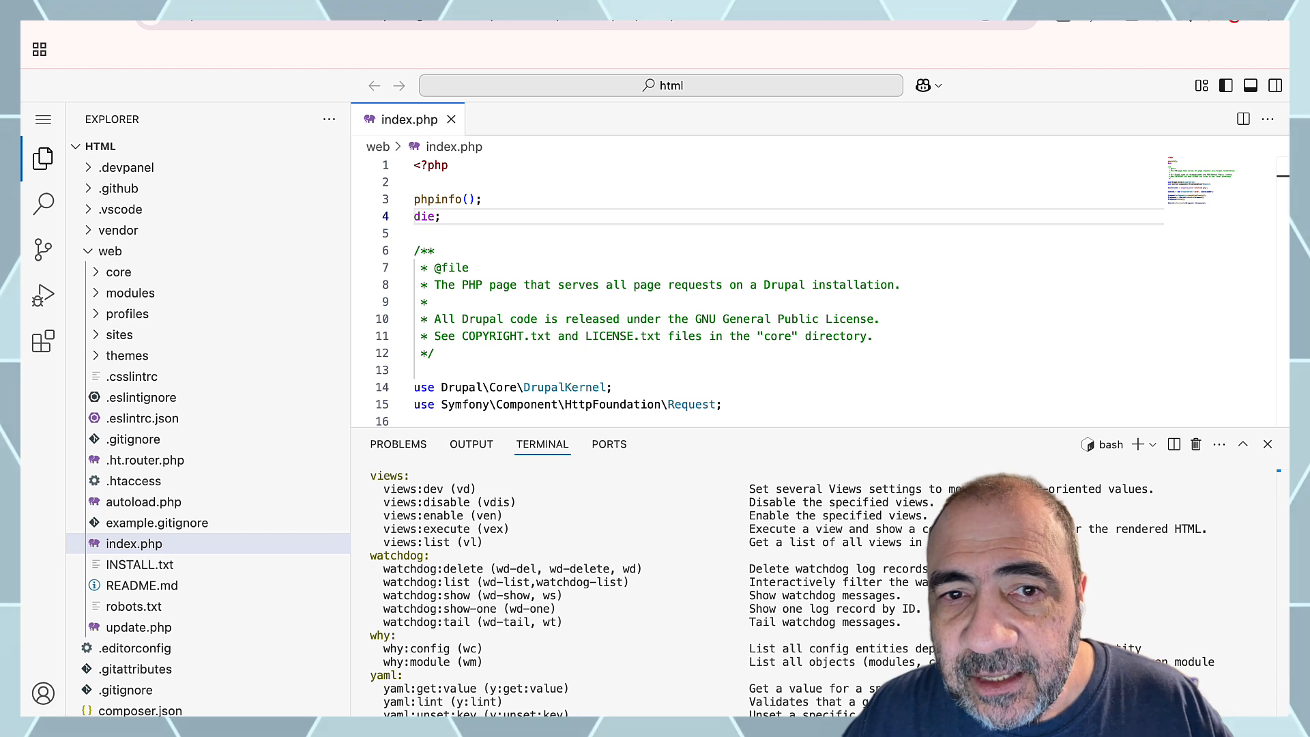
Comment out the "phpinfo();" and "die;" lines in index.php
left_click(416, 199)
key("shift+Down")
key("shift+Down")
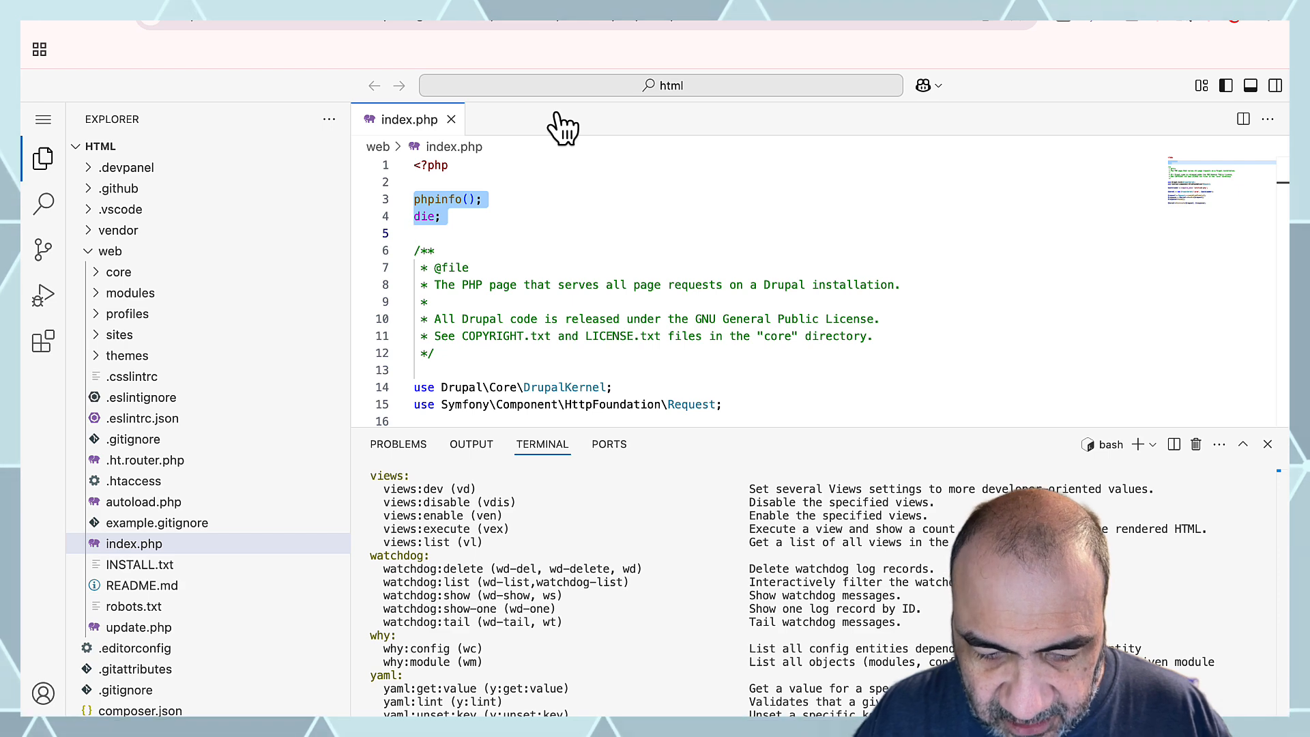
key("super+slash")
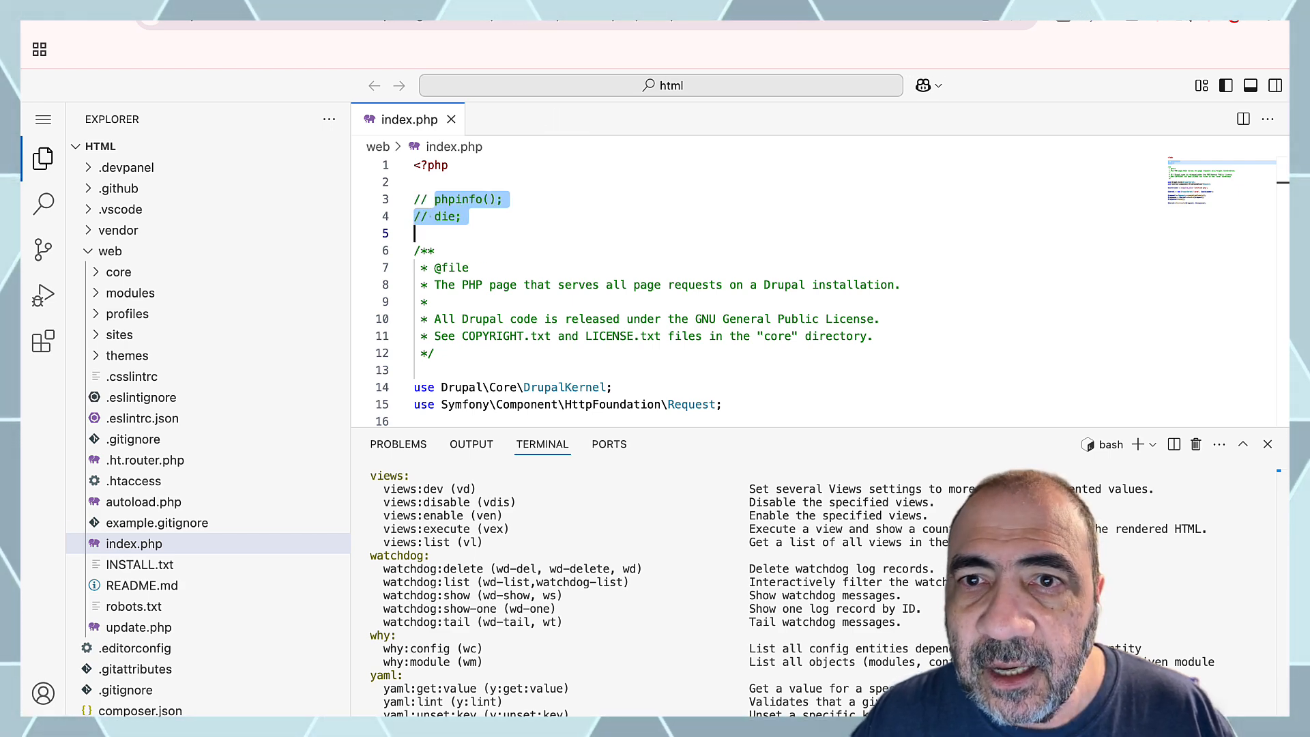
Reload the Drupal 11 site to check its page with the lines commented out, and return to index.php in VS Code
key("ctrl+Tab")
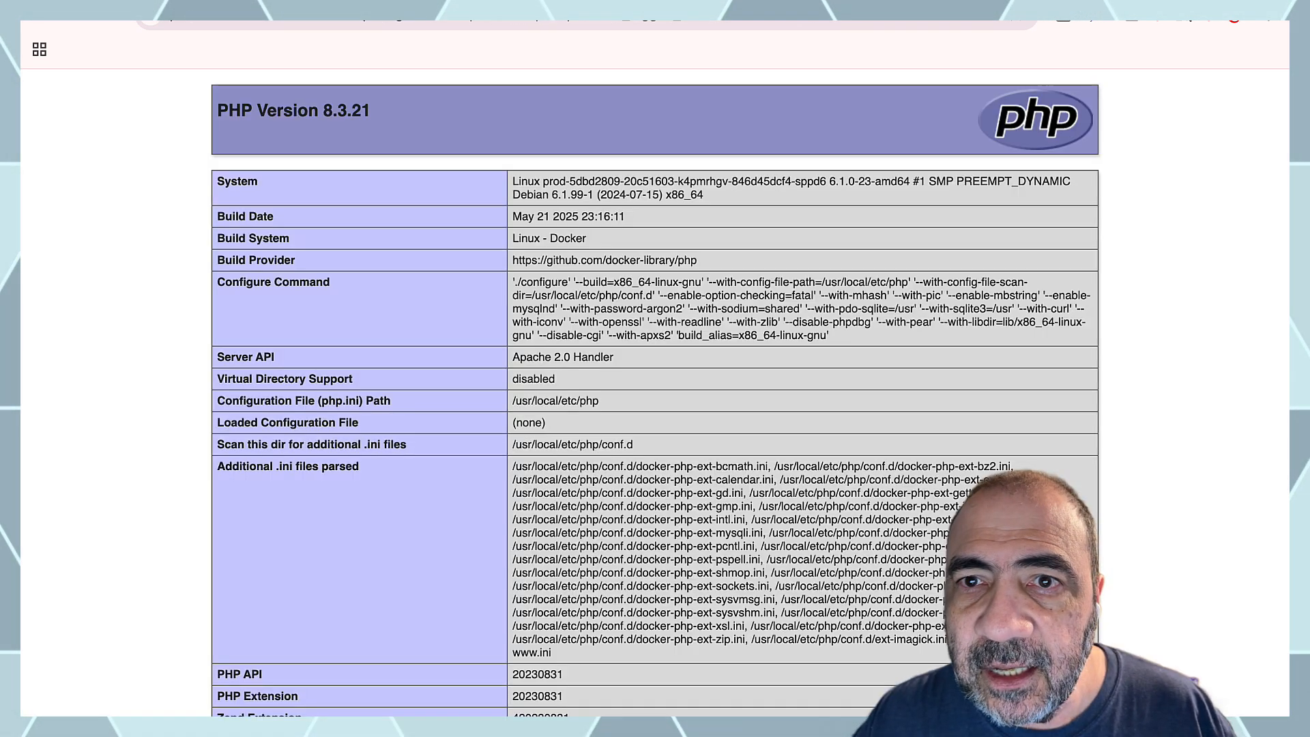
left_click(108, 19)
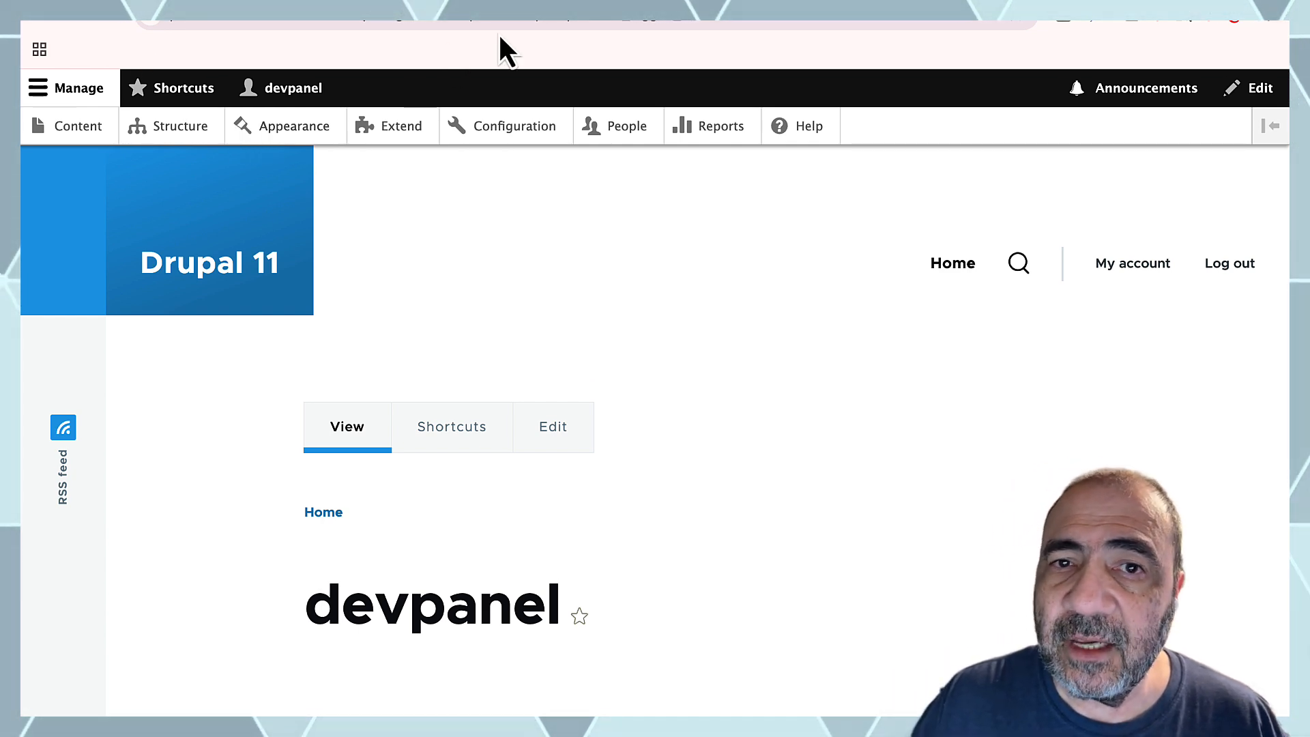
left_click(510, 5)
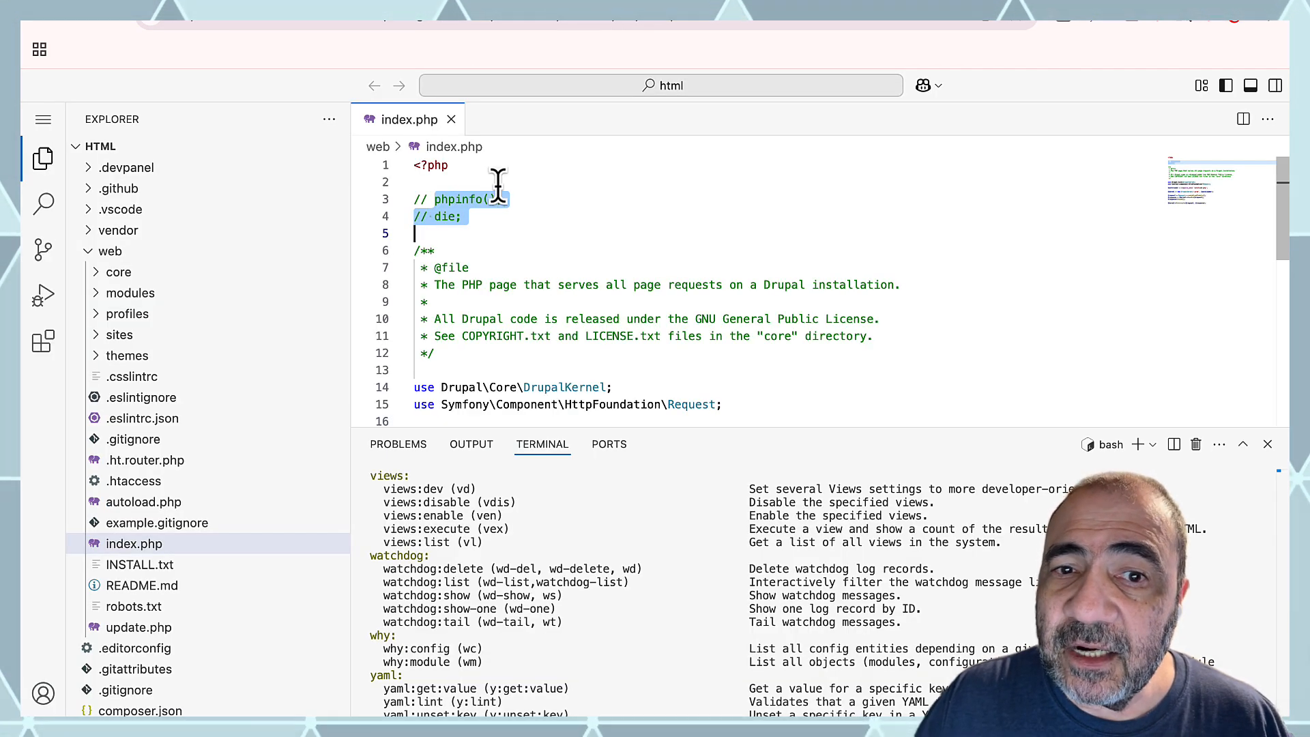
left_click(521, 199)
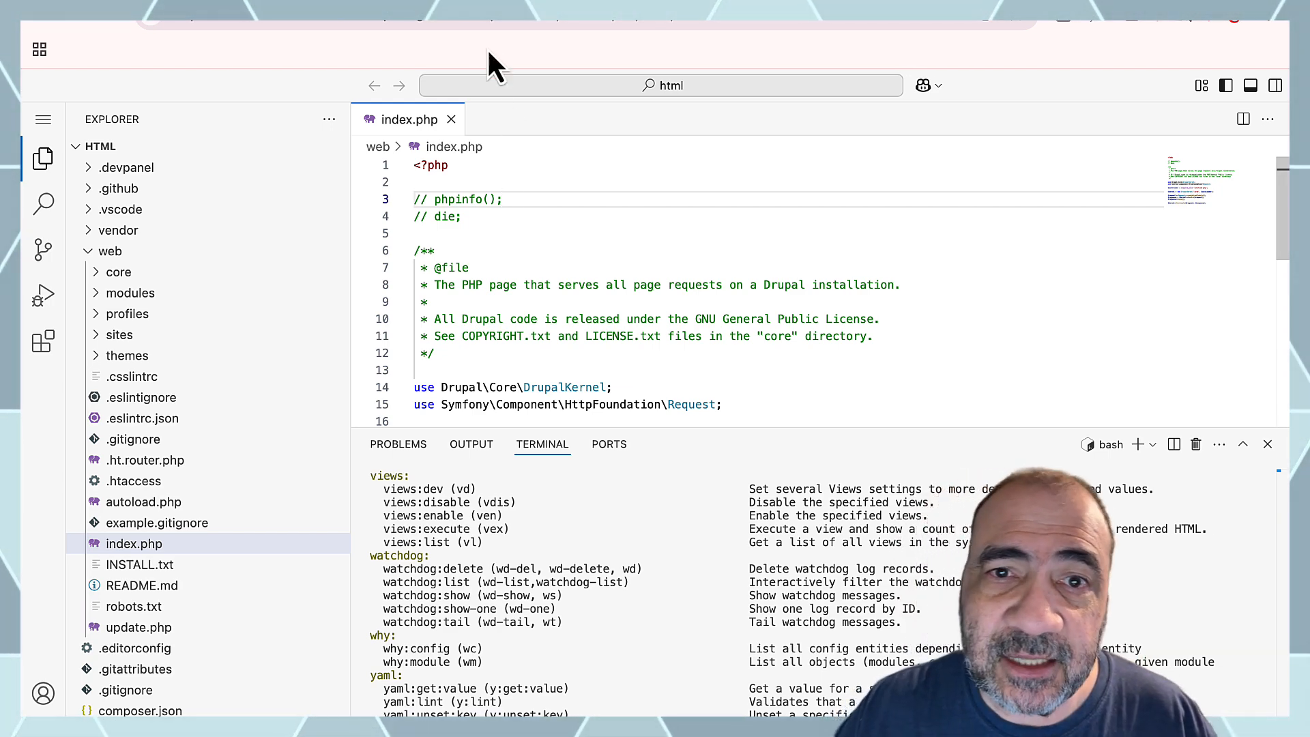
In the presentation's agenda, strike through "How to access the Cloud Dev Environment" and select the item "How to extend the life (expiration time) of that site"
left_click(481, 3)
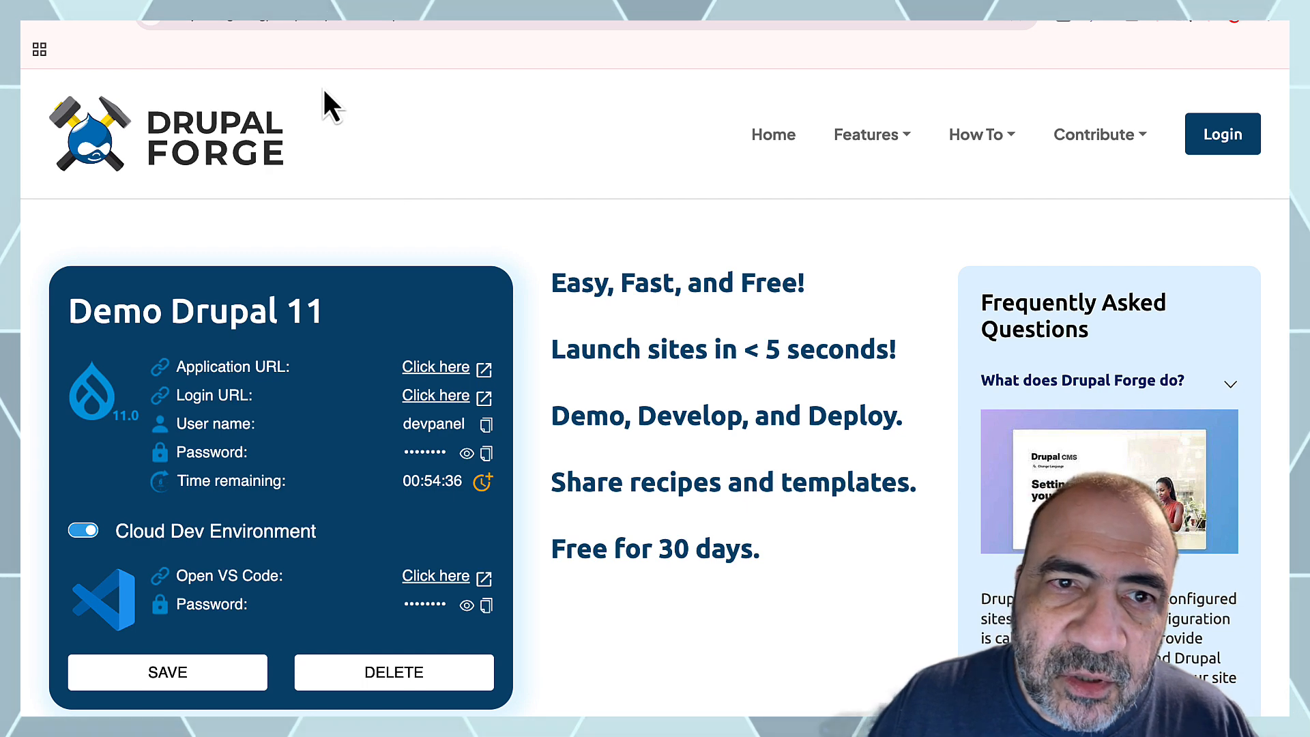
left_click(287, 3)
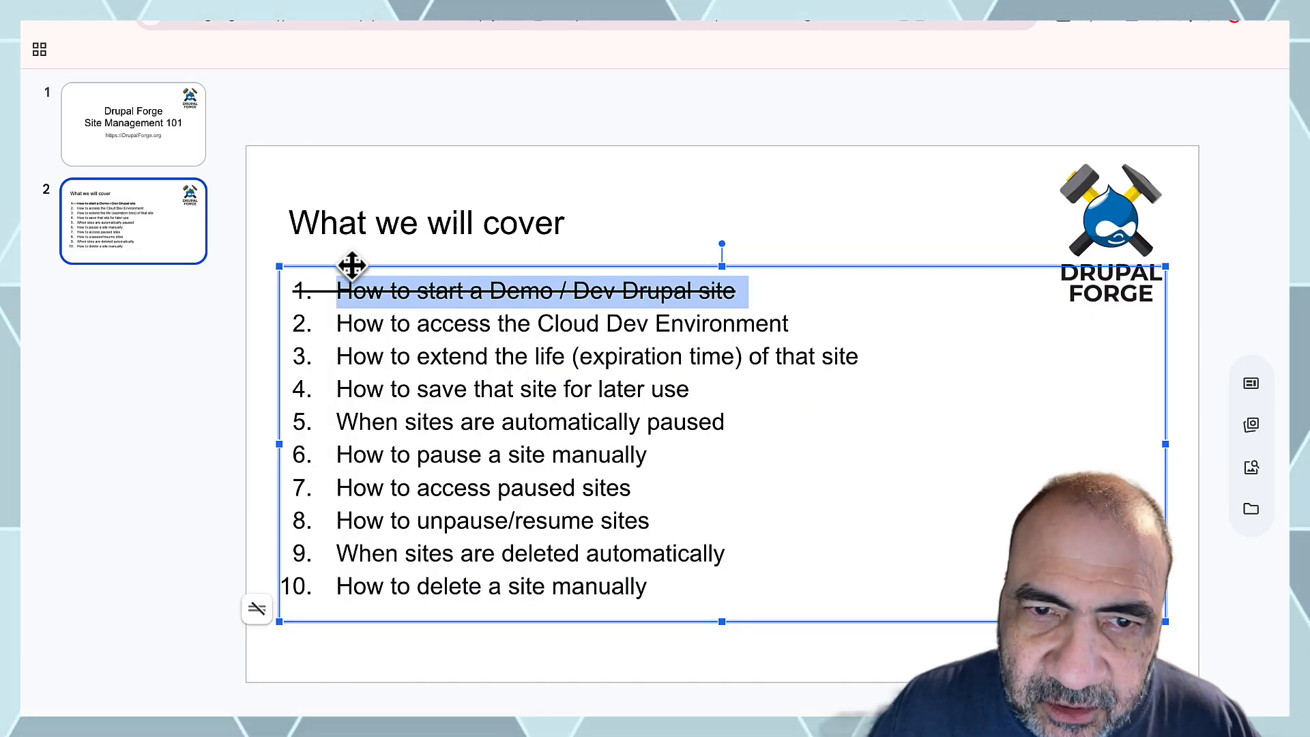
double_click(378, 324)
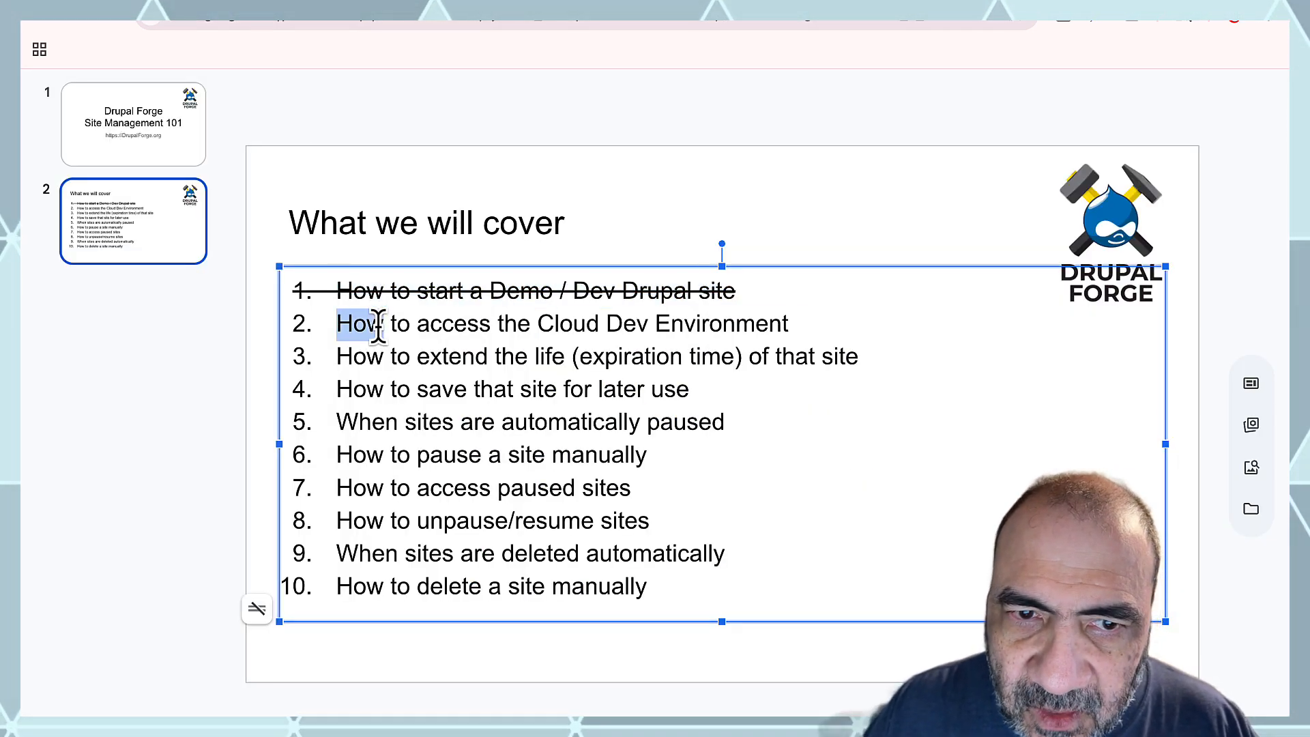
triple_click(378, 324)
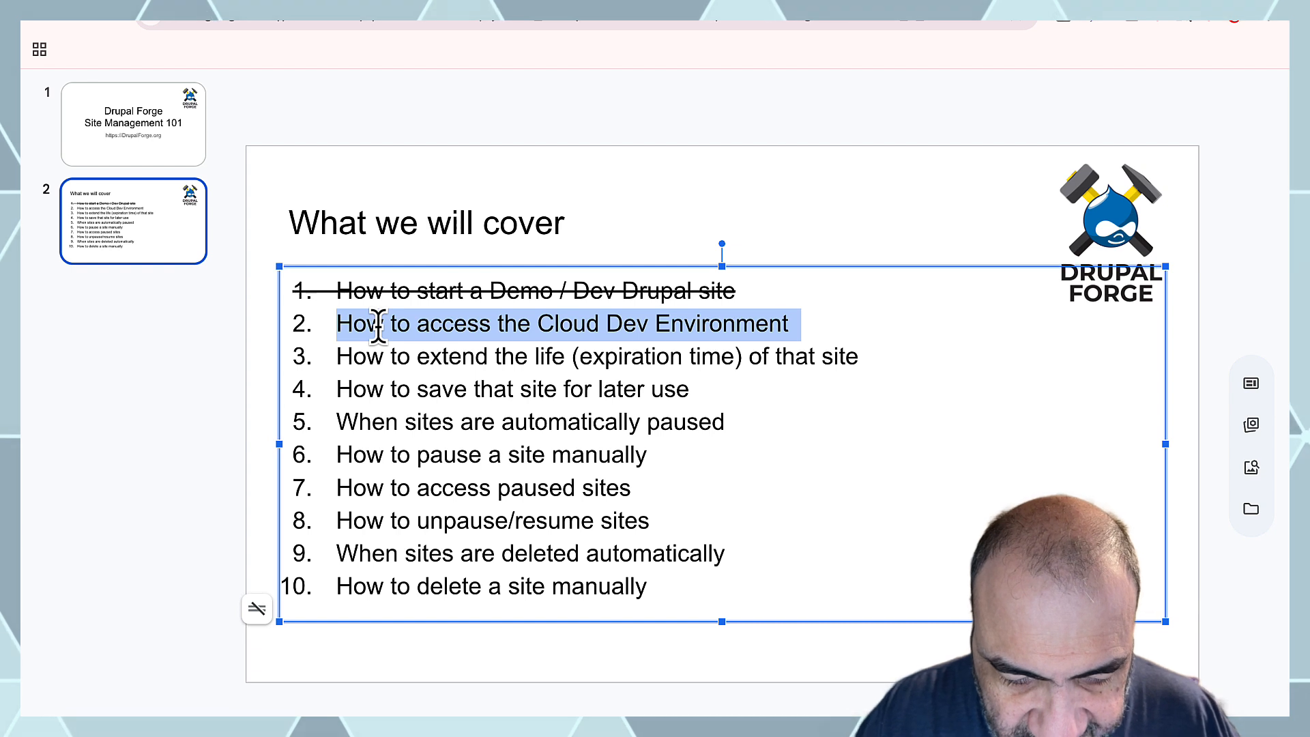
key("alt+shift+5")
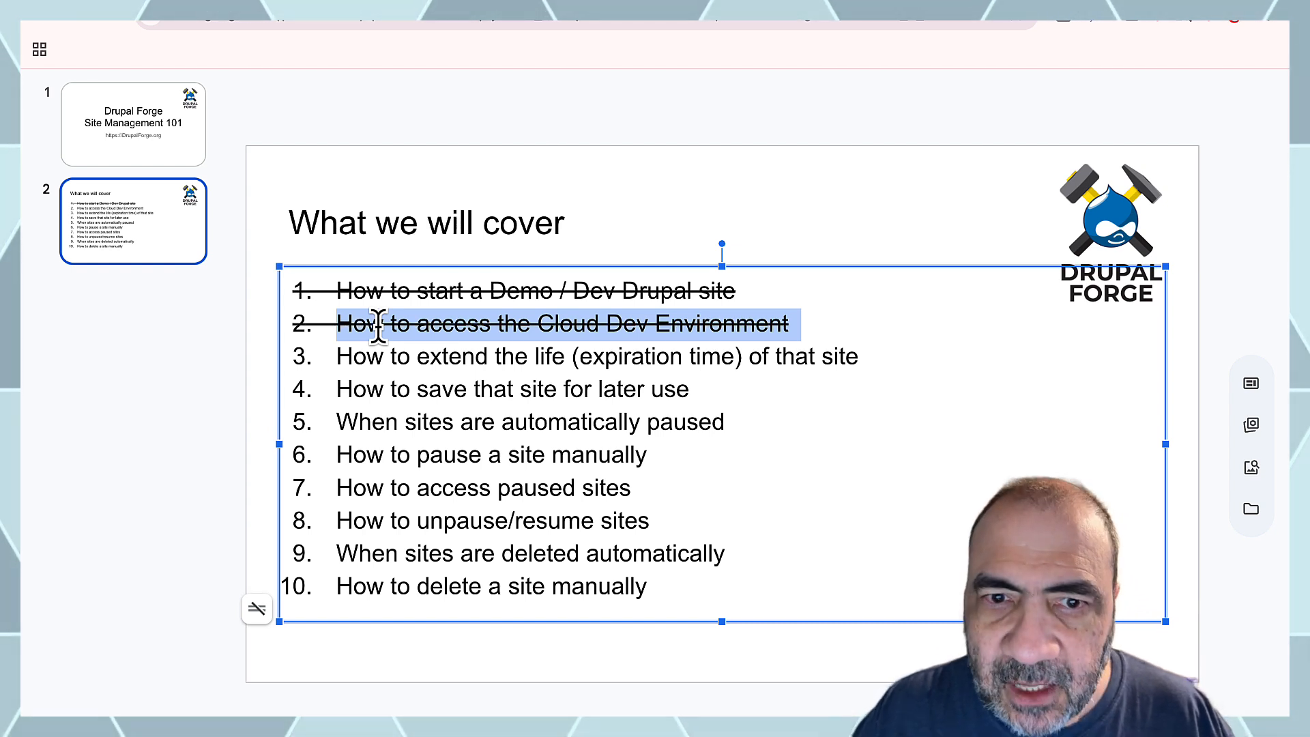
left_click(366, 356)
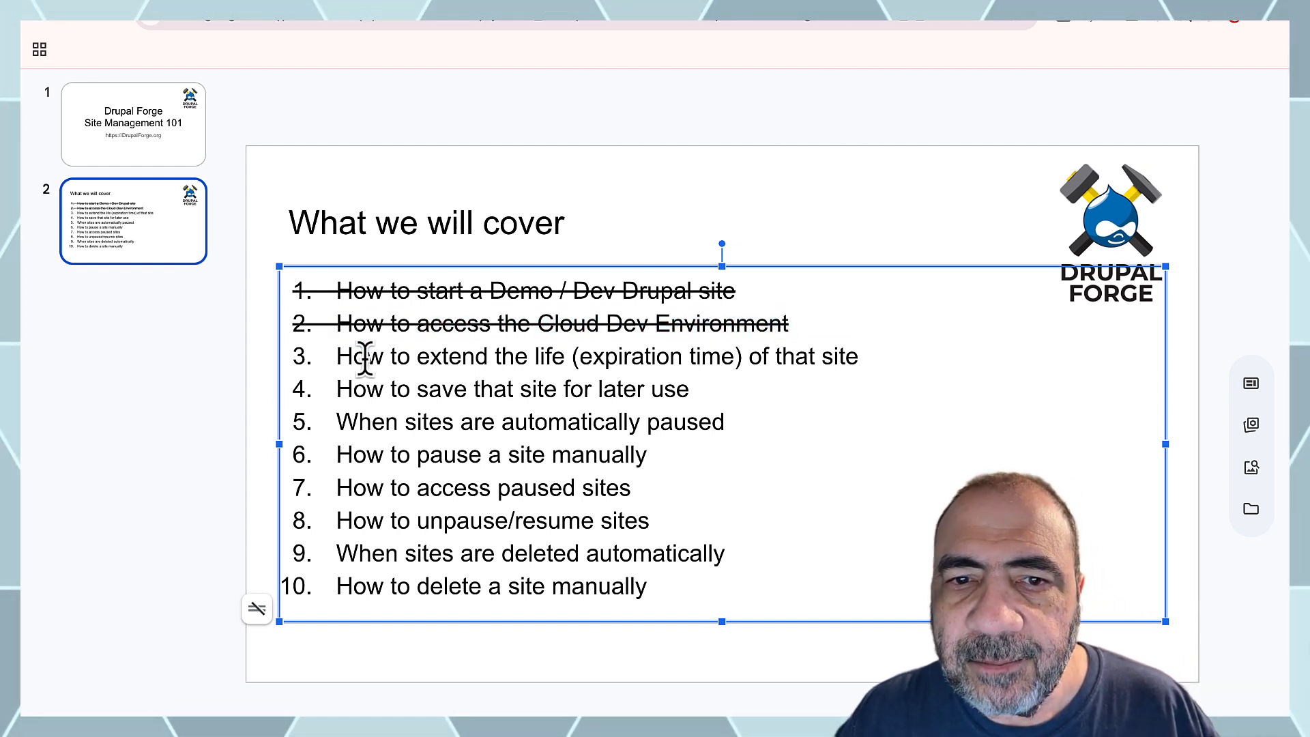
triple_click(366, 356)
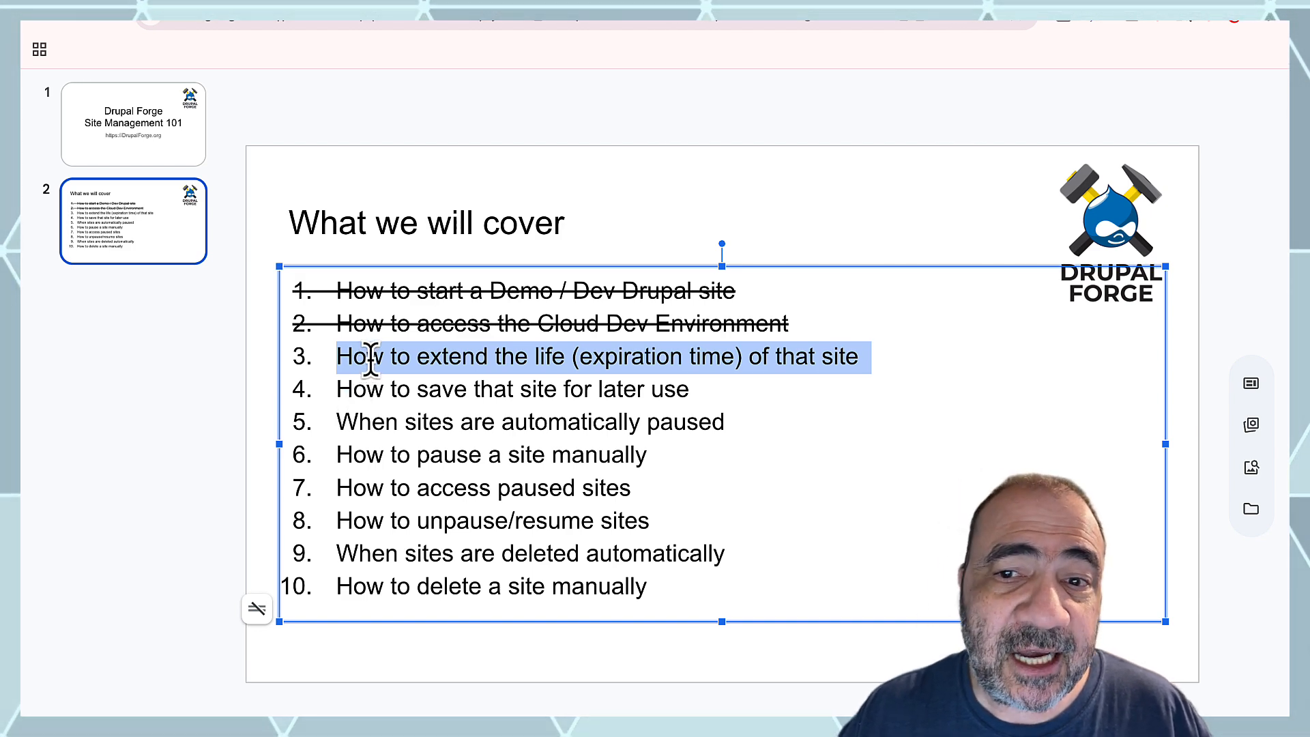
Request two time extensions for the Demo Drupal 11 site on the Drupal Forge page and open the Register/Login page
left_click(471, 6)
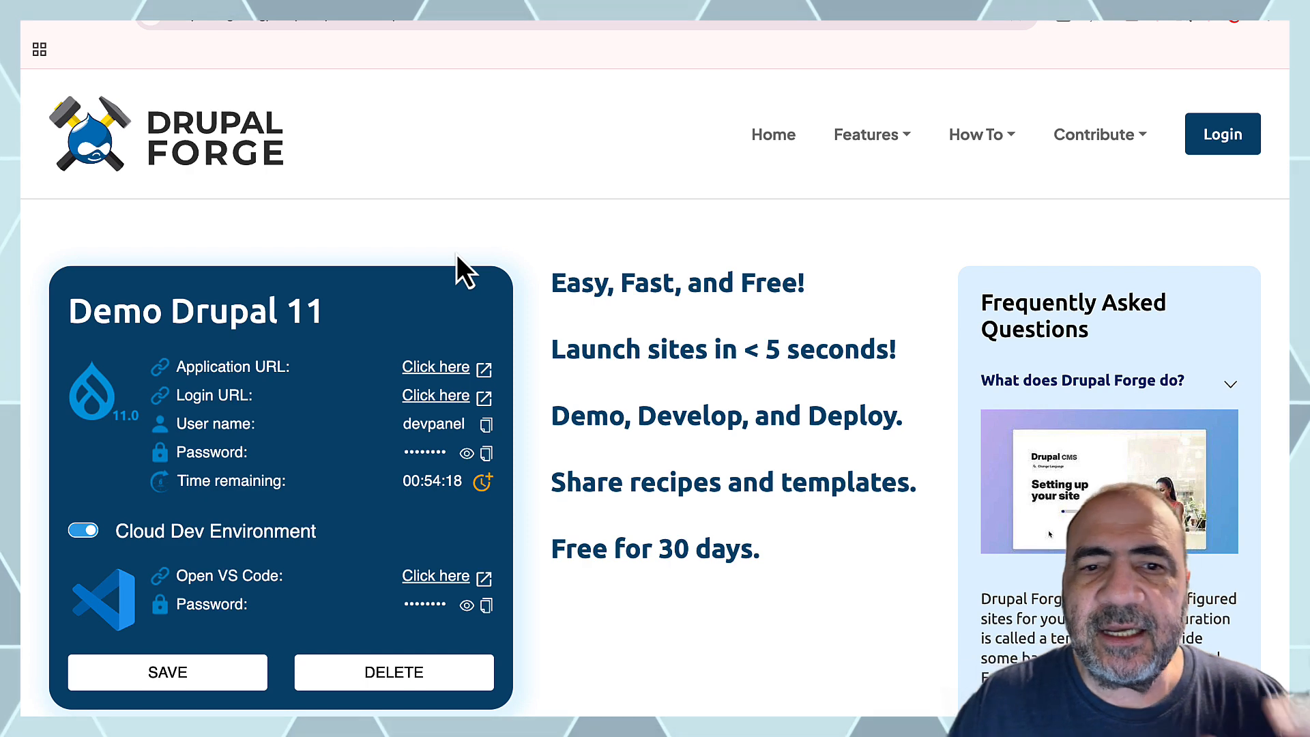
left_click(482, 485)
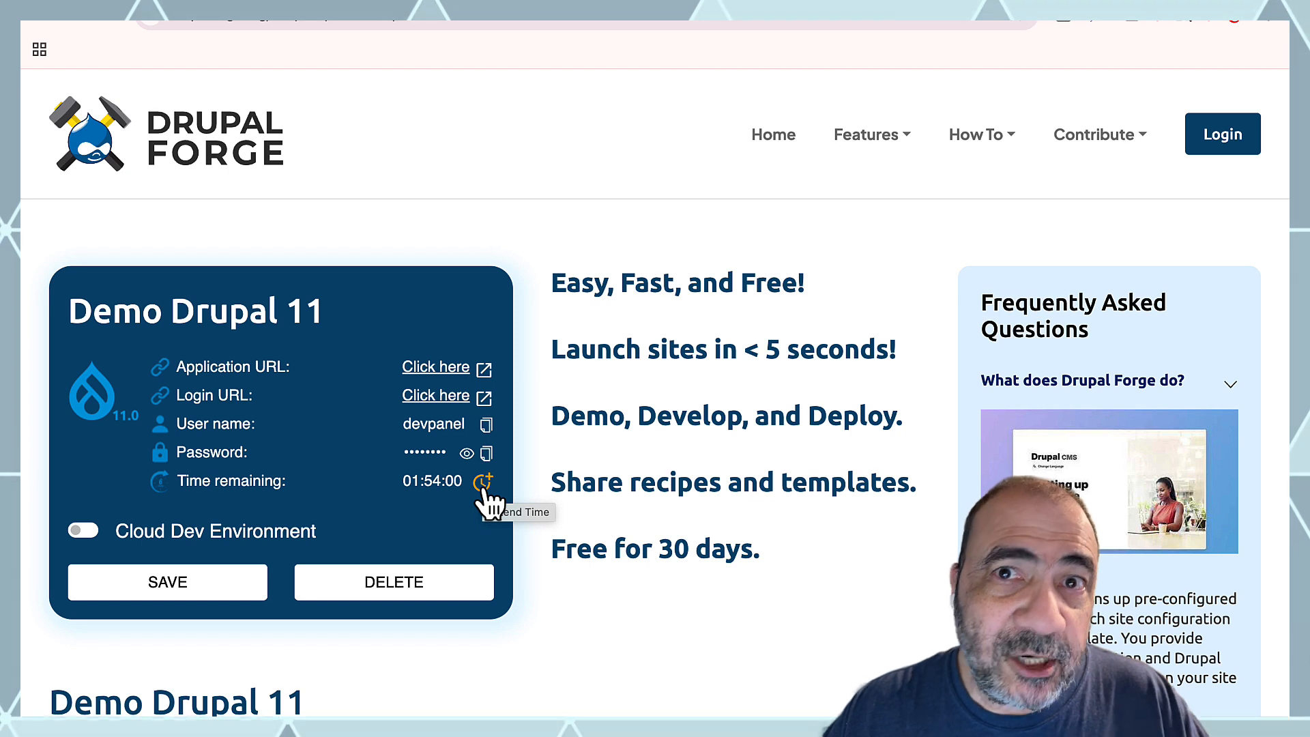
left_click(484, 485)
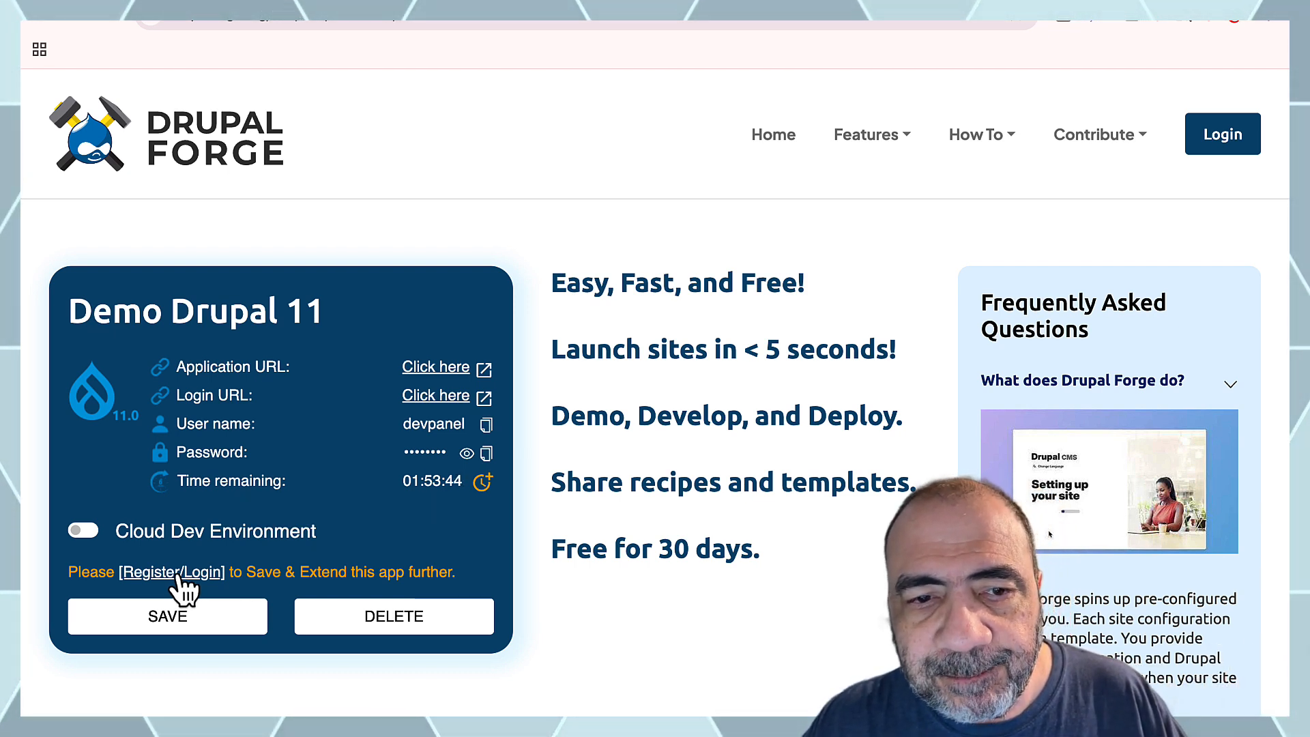
left_click(175, 575)
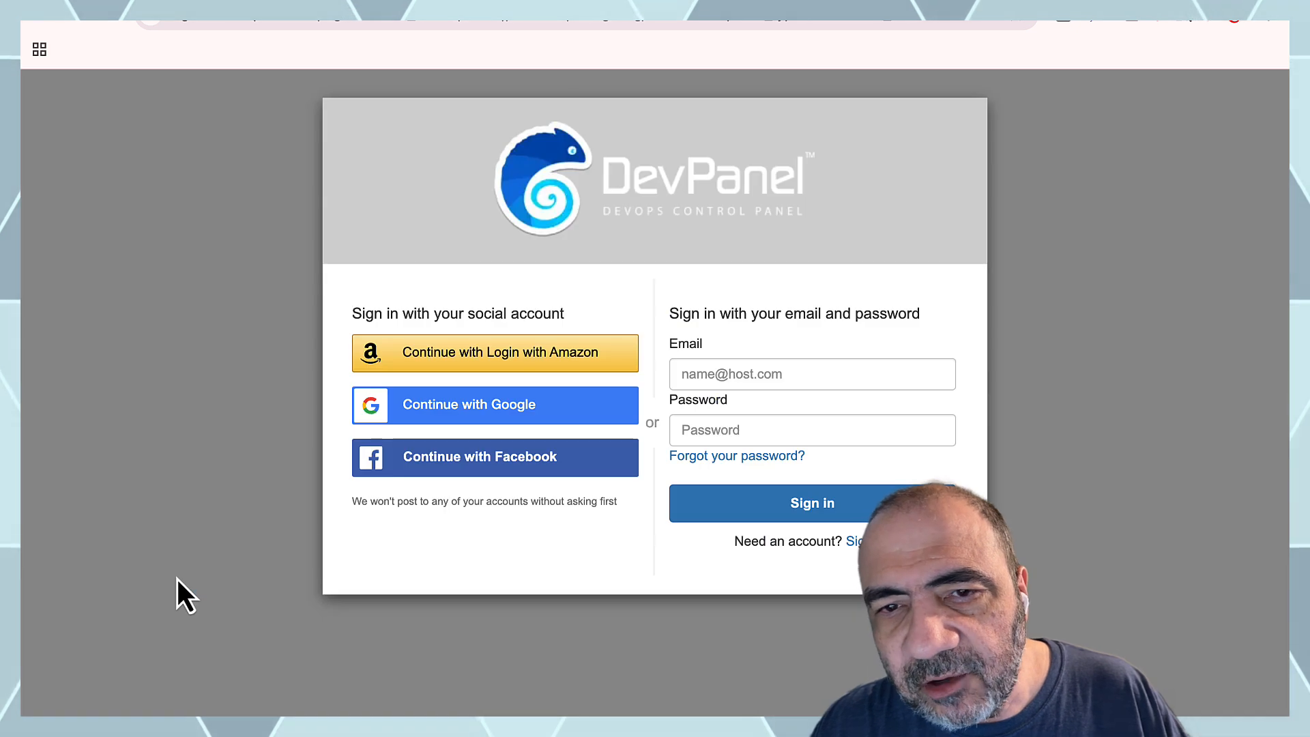
Sign in to DevPanel with a Google account and open the Demo Drupal 11 page from the Drupal Forge home page
left_click(405, 410)
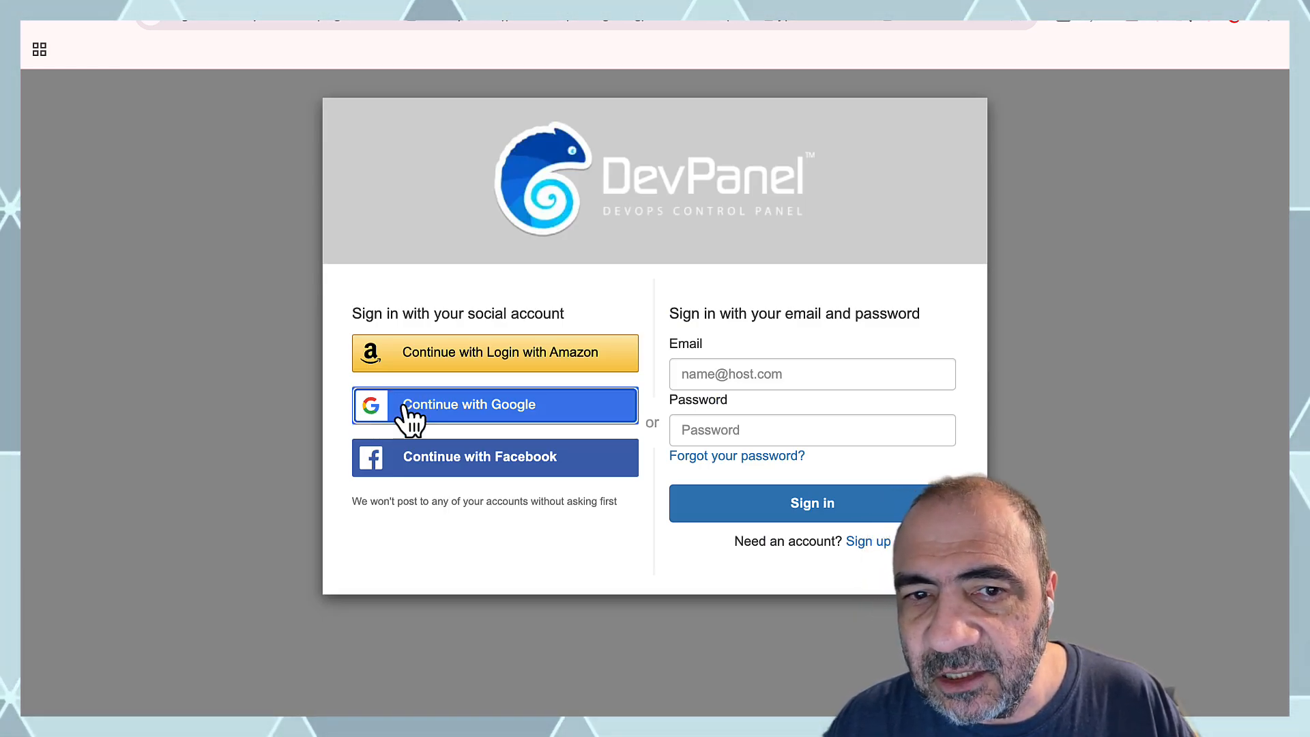
left_click(534, 427)
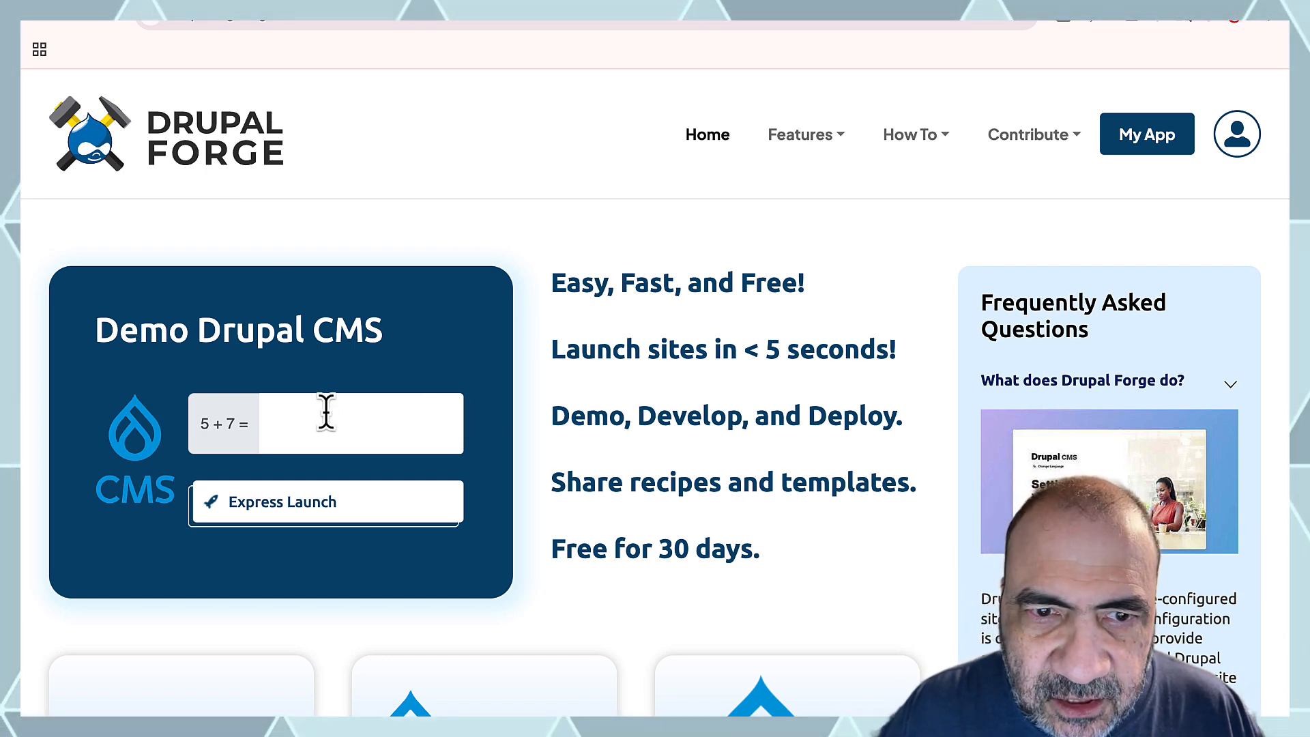
scroll(328, 395, "down", 3)
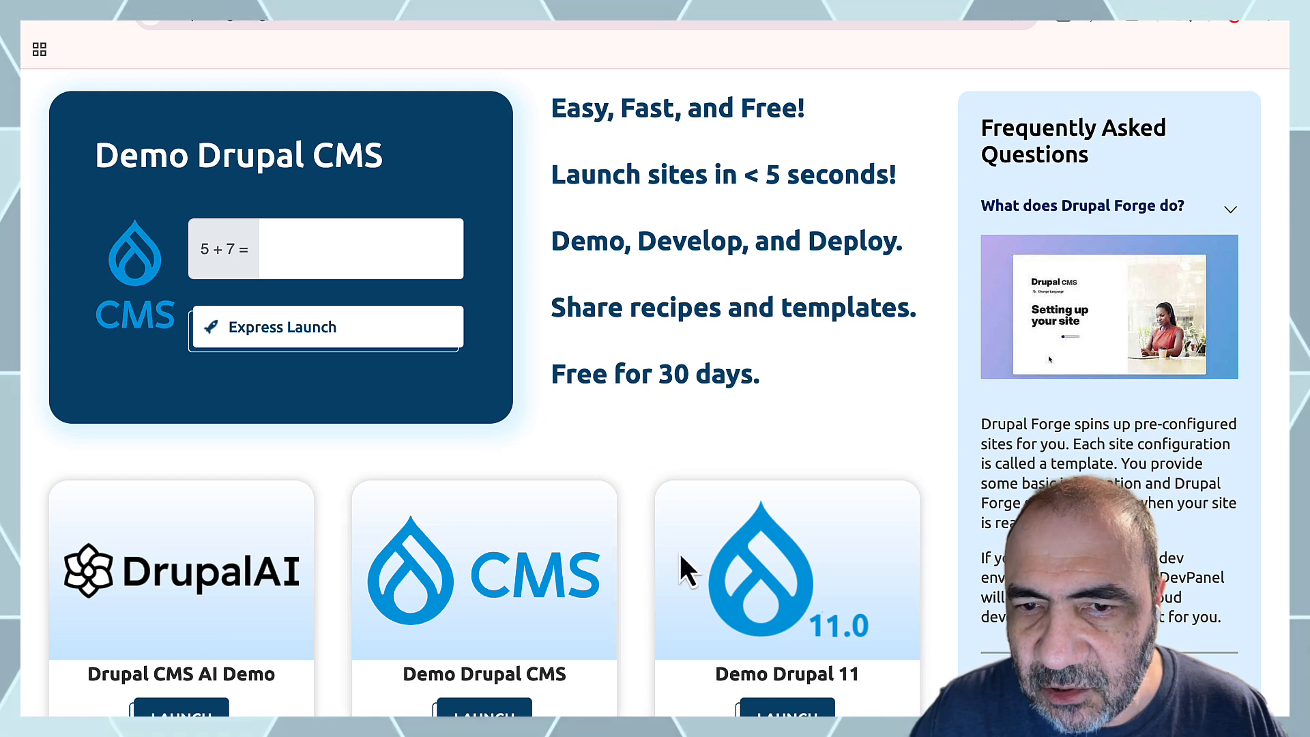
left_click(764, 608)
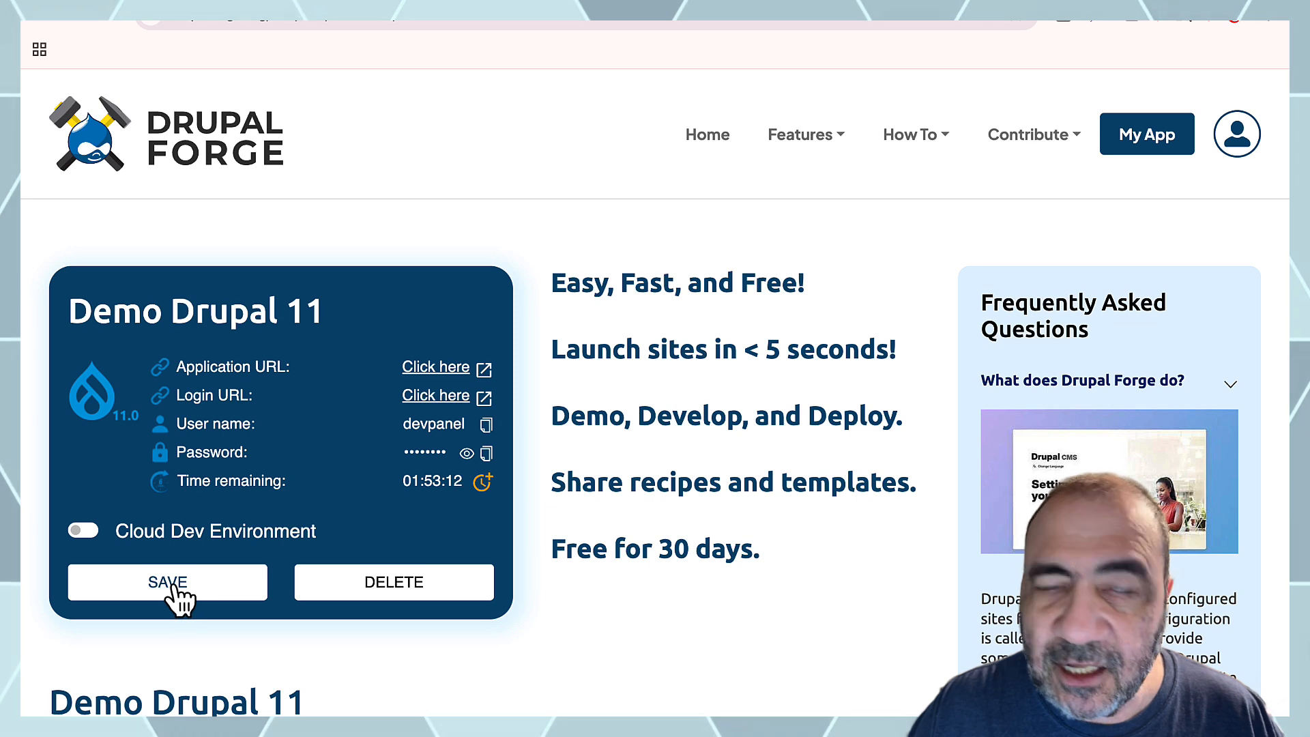
Save the Demo Drupal 11 site to the account and extend its remaining time three times
left_click(172, 586)
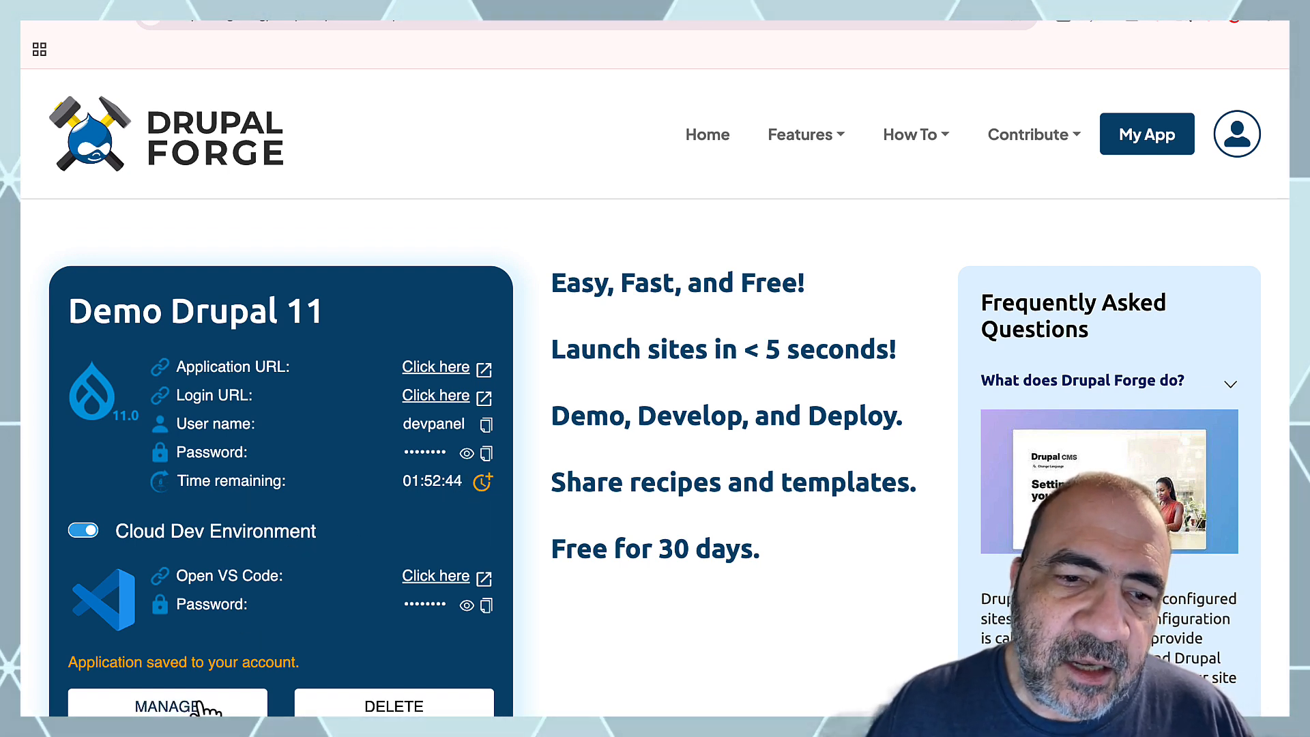
left_click(483, 484)
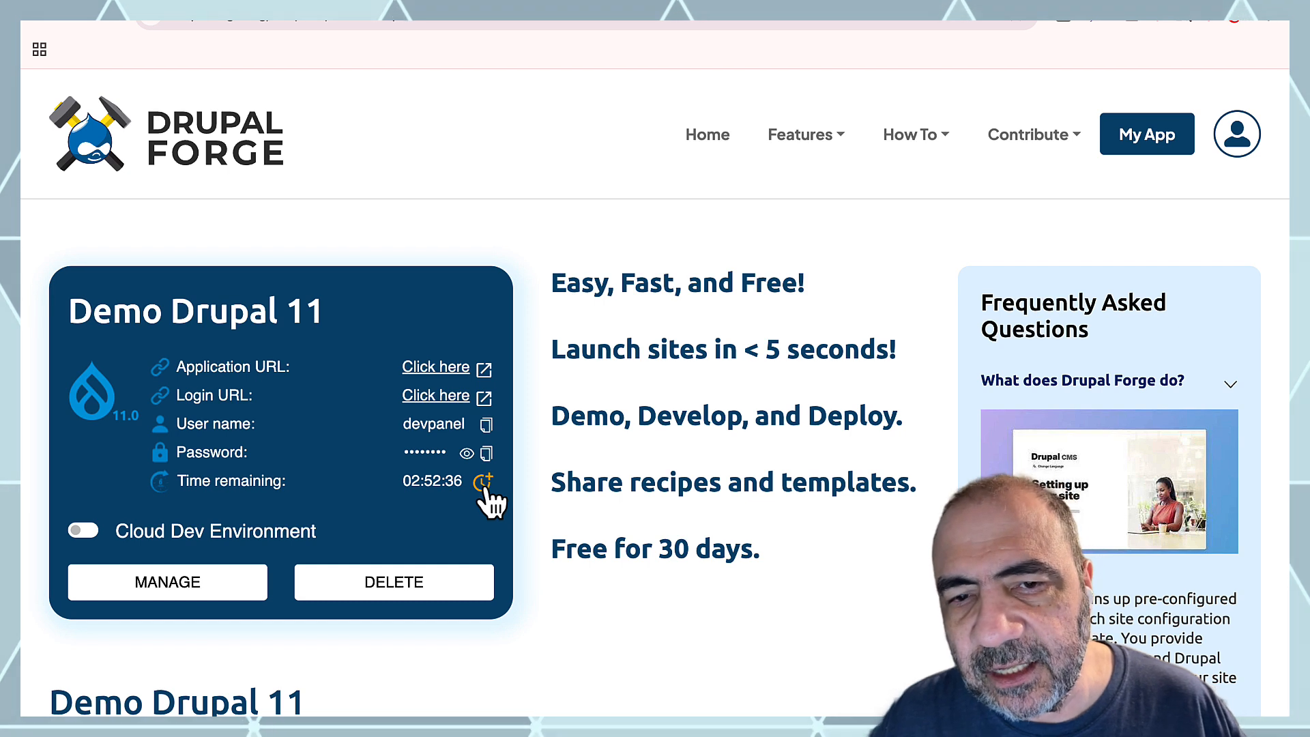
left_click(483, 486)
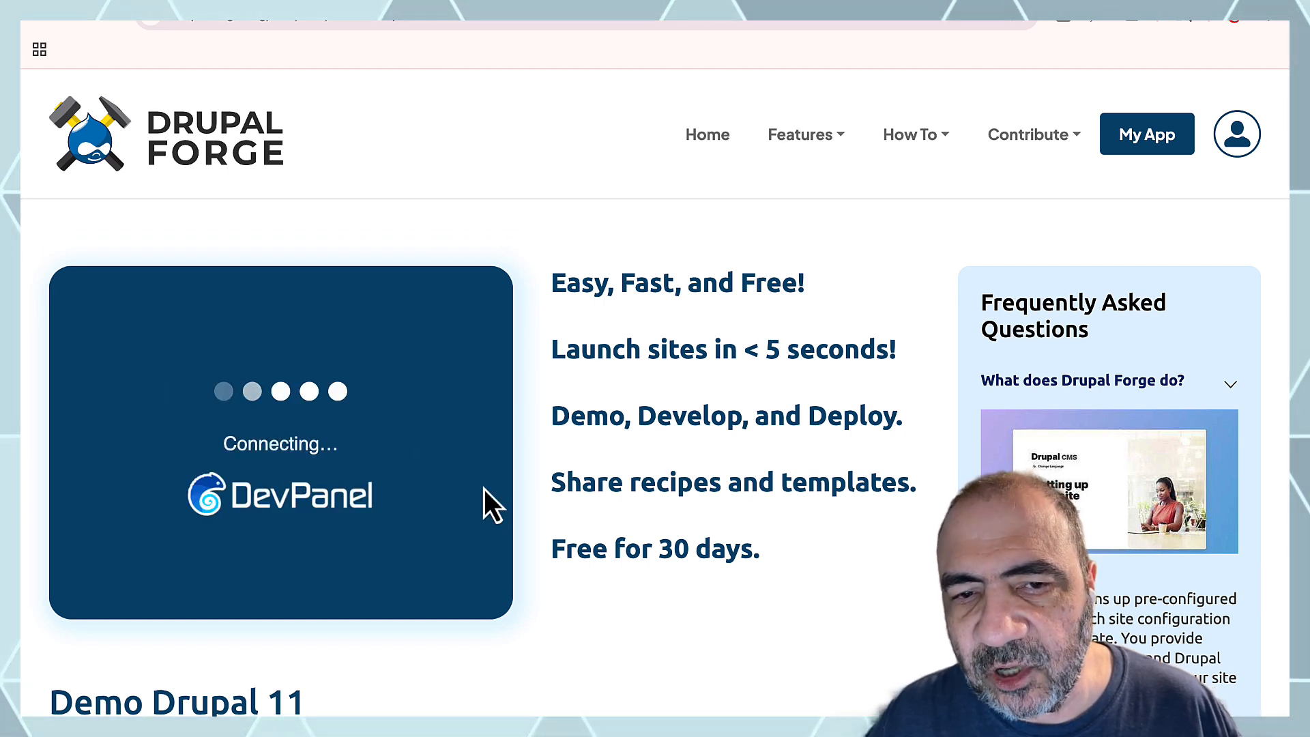
left_click(484, 486)
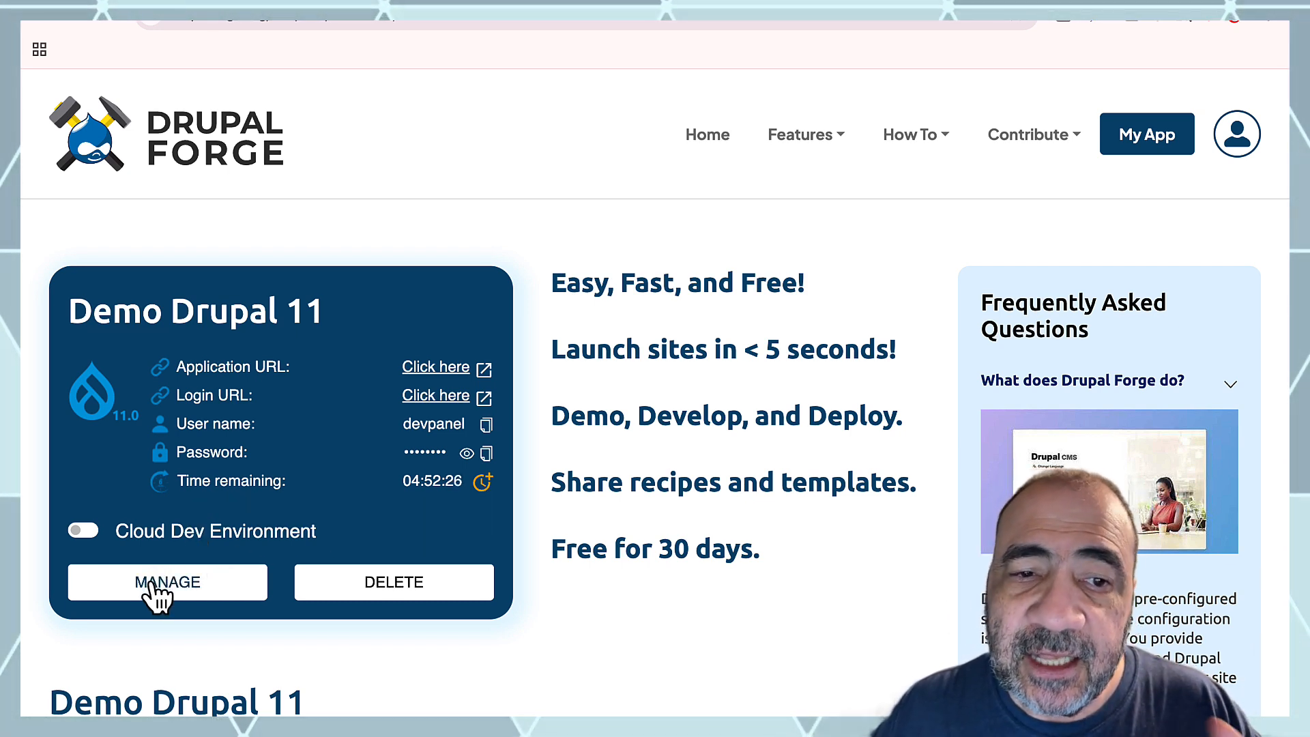
In the presentation's agenda, strike through "How to extend the life (expiration time) of that site" and "How to save that site for later use"
left_click(221, 24)
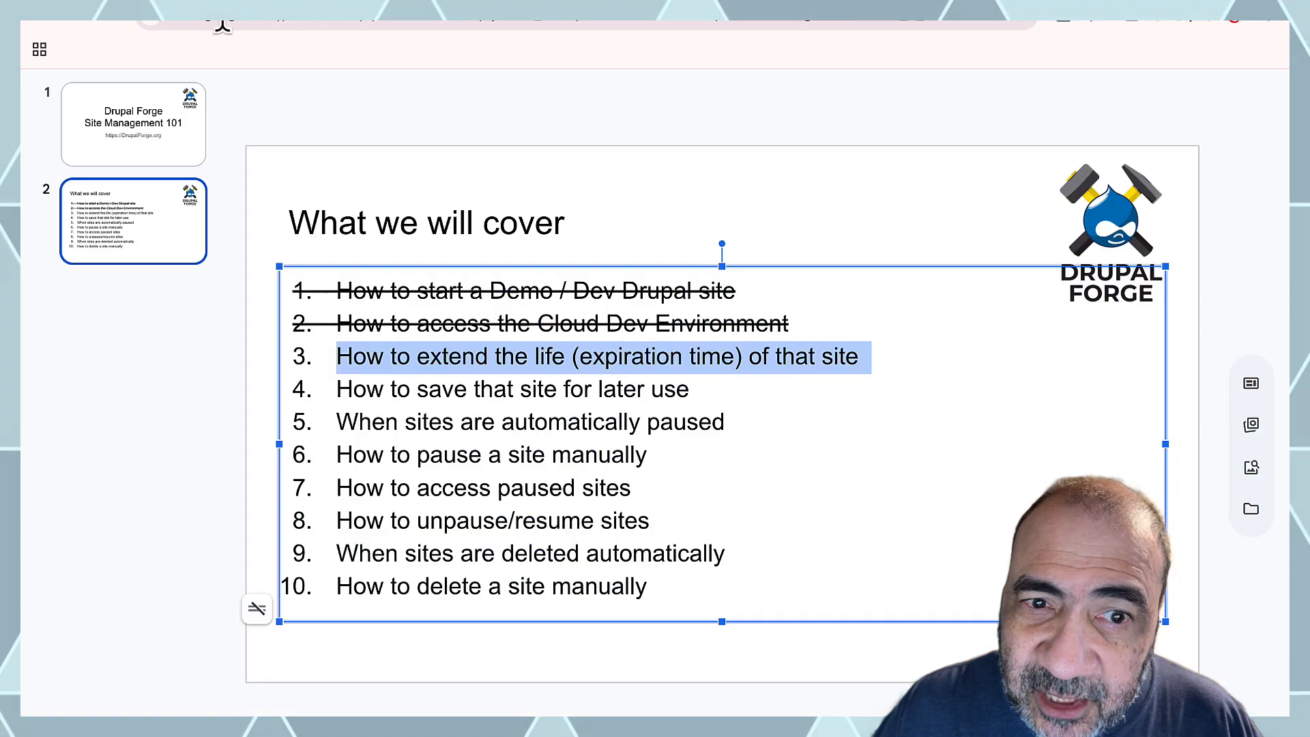
double_click(369, 356)
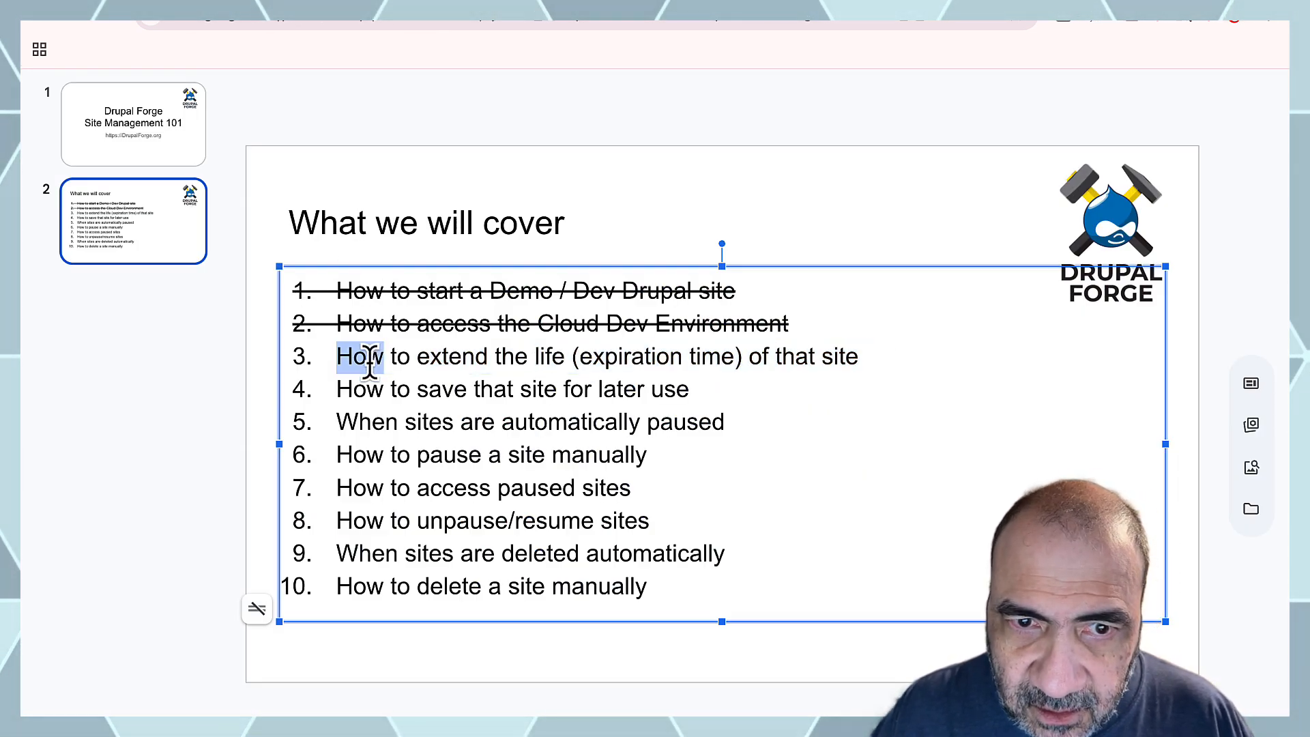
triple_click(369, 356)
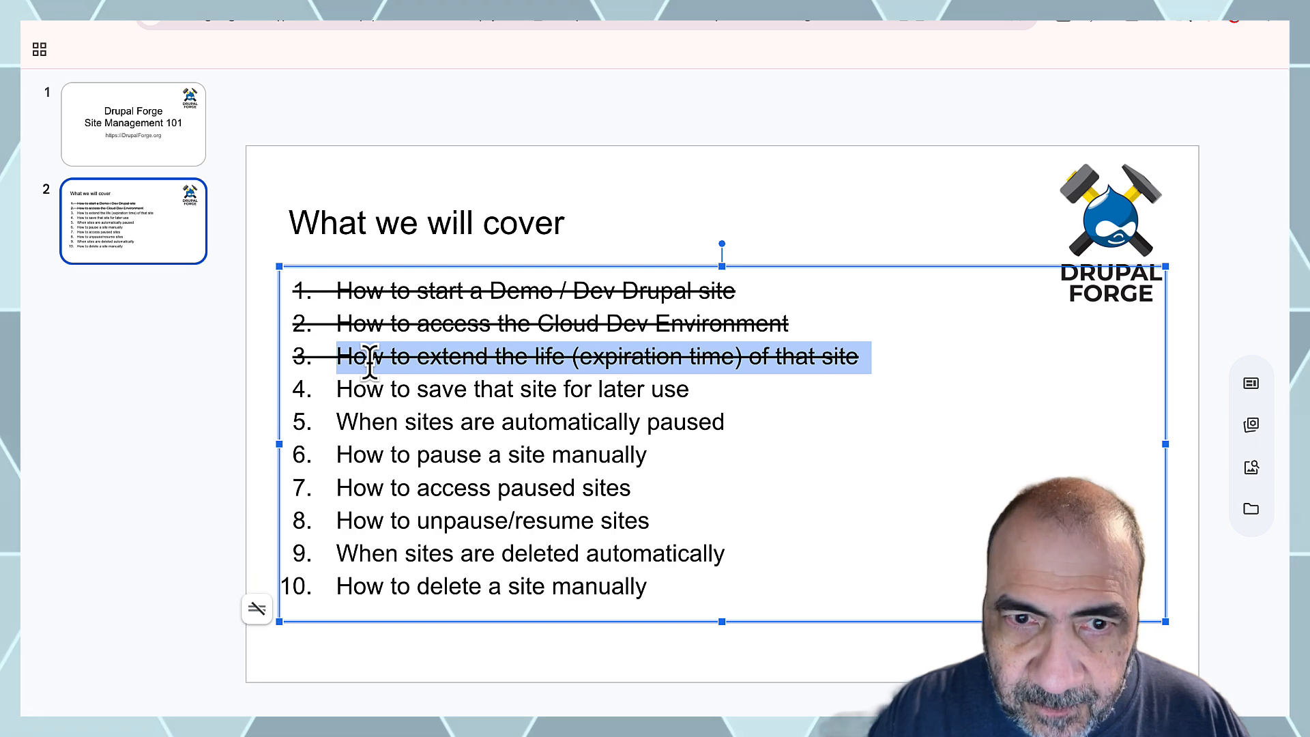
triple_click(360, 389)
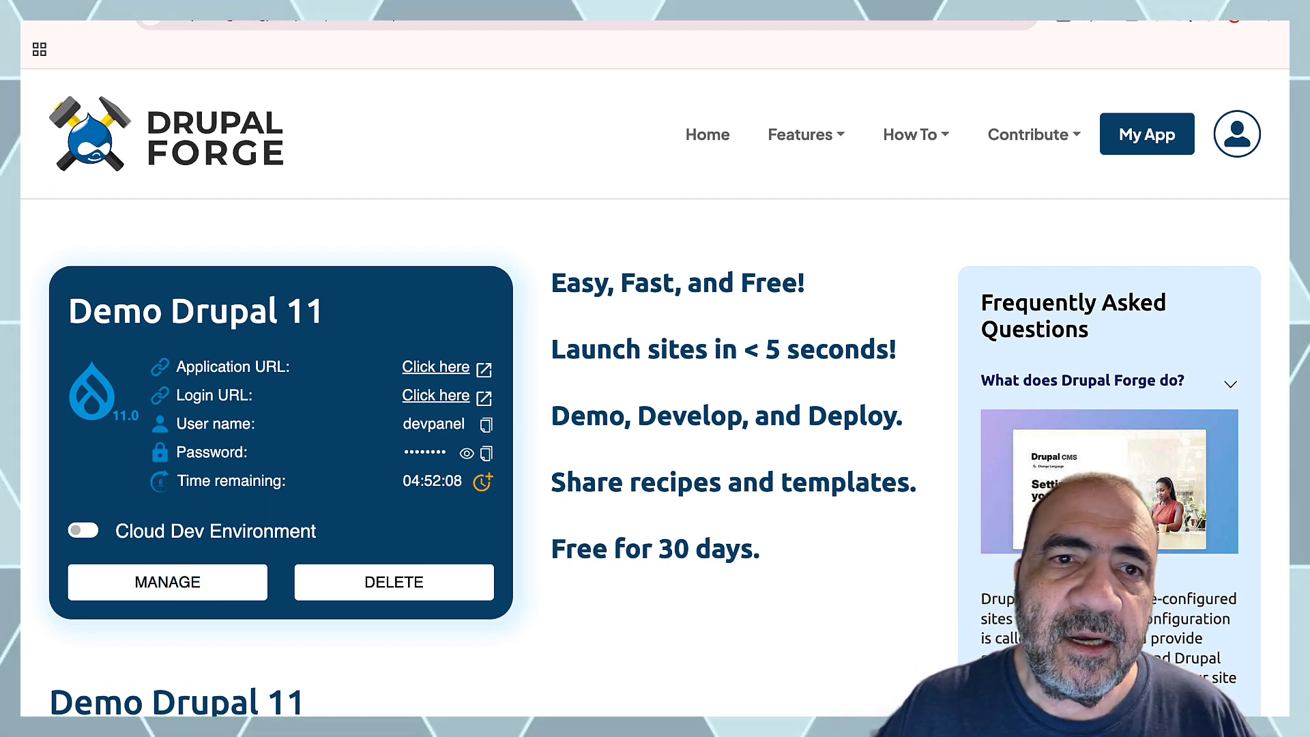
left_click(198, 3)
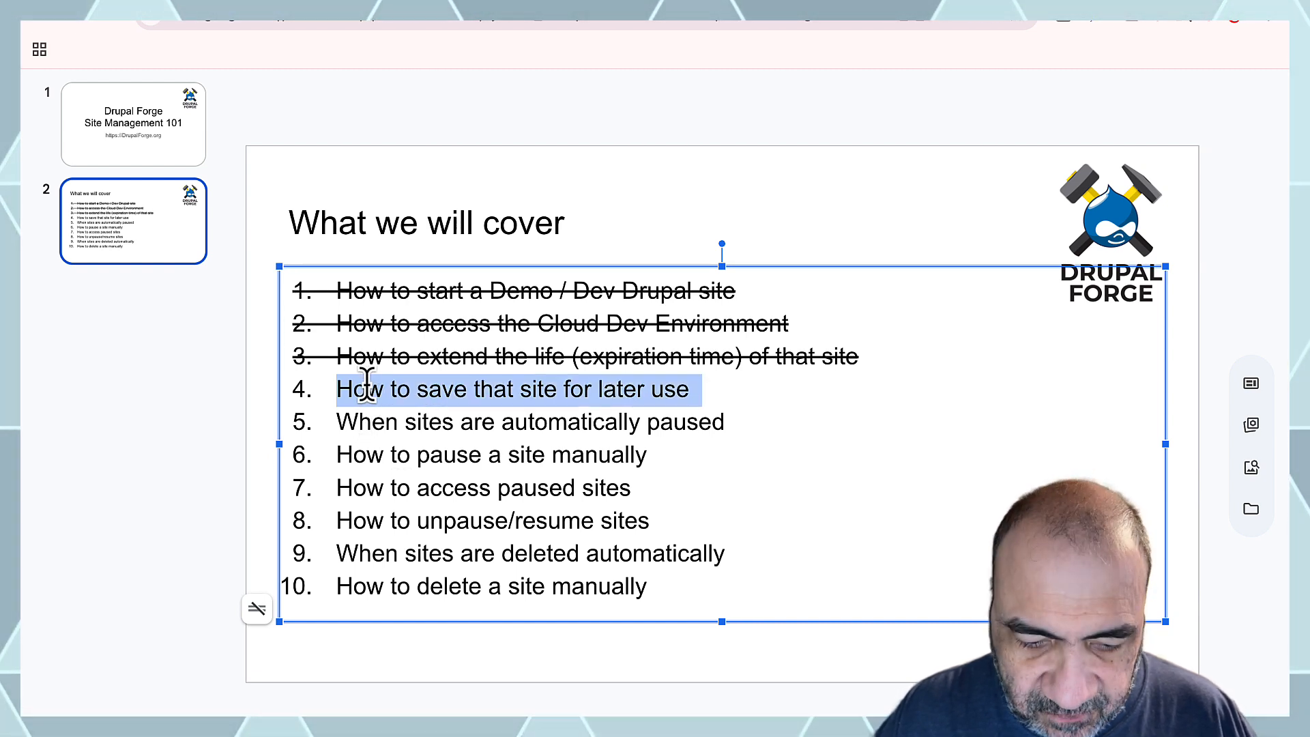
key("alt+shift+5")
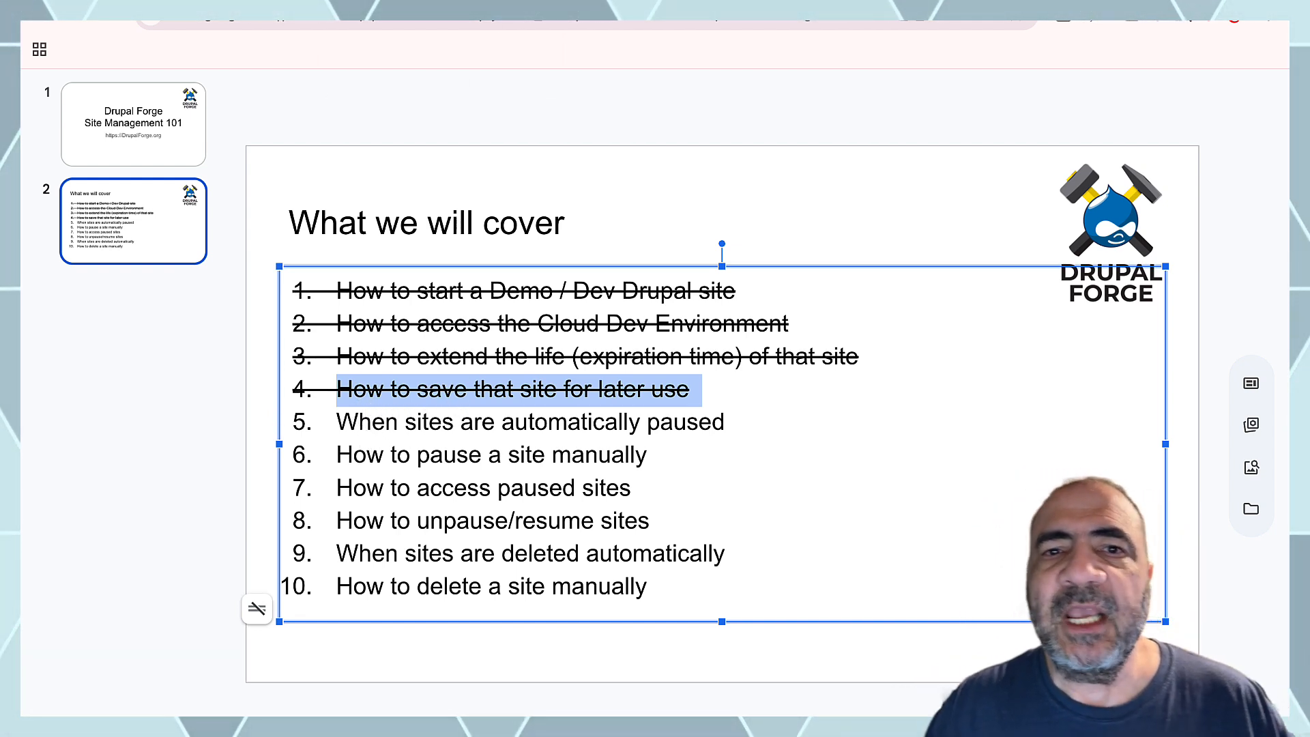
Return to the Drupal Forge page and open the management page of the saved Demo Drupal 11 site in DevPanel
left_click(587, 21)
left_click(383, 1)
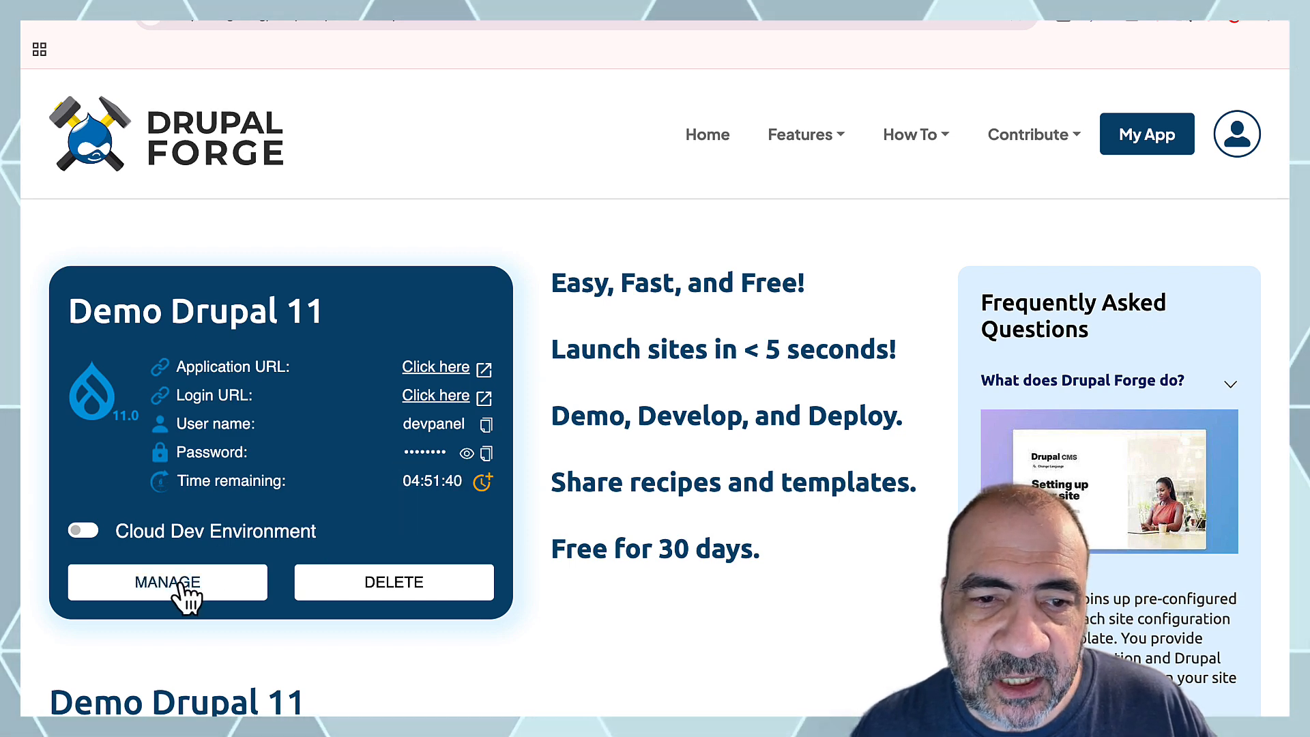
left_click(180, 584)
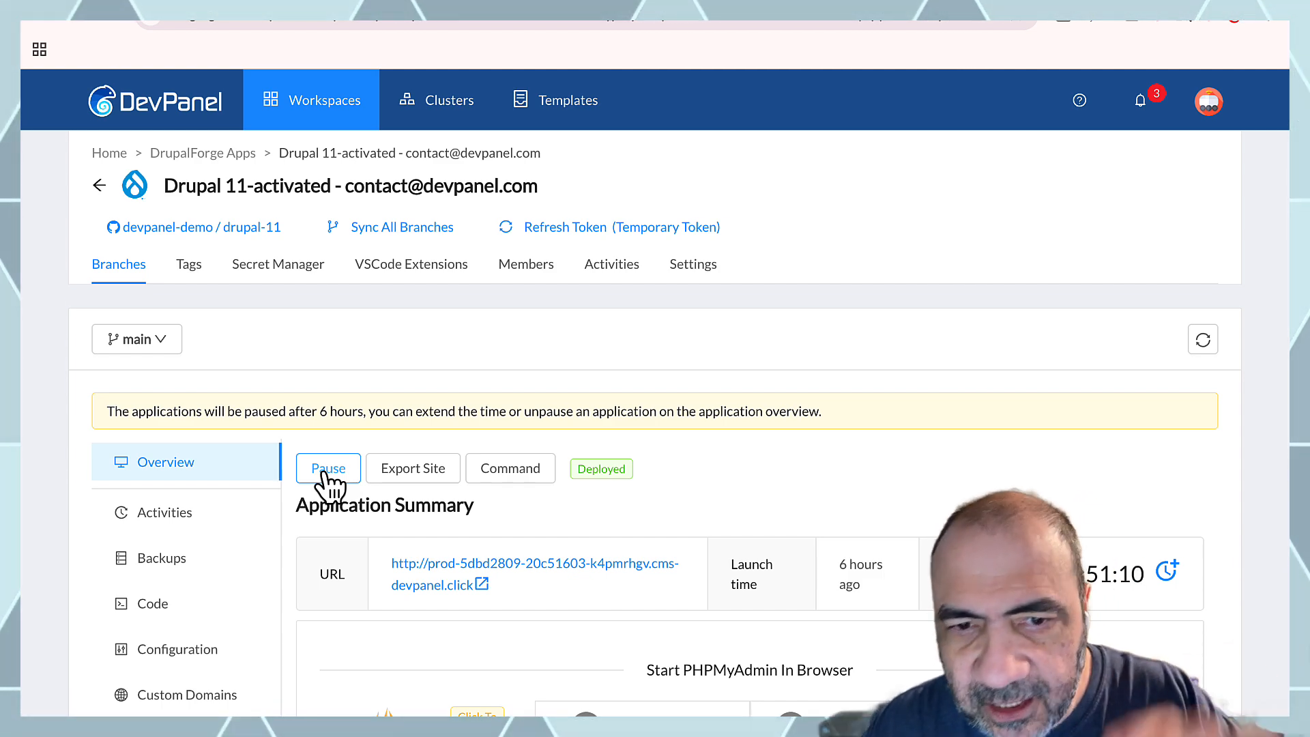
Extend the application's expiration time seven times in the DevPanel application summary
scroll(329, 485, "down", 1)
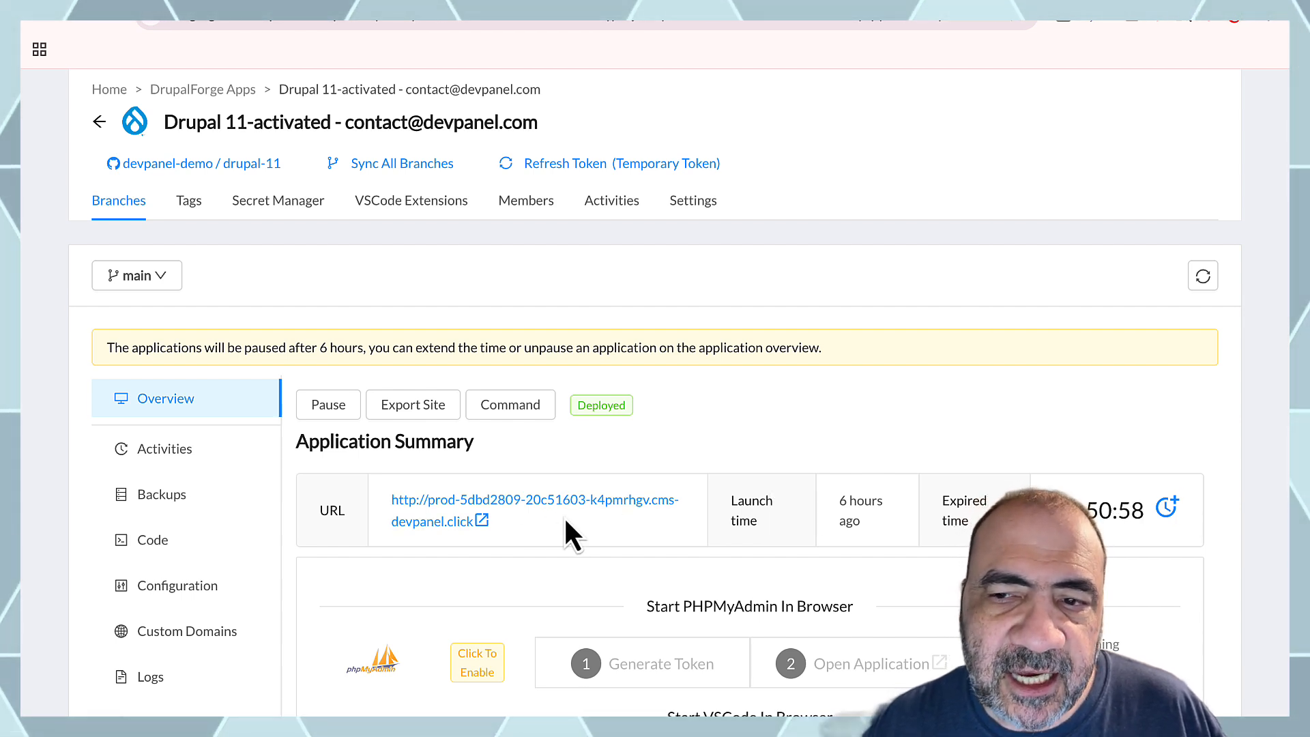
left_click(1168, 511)
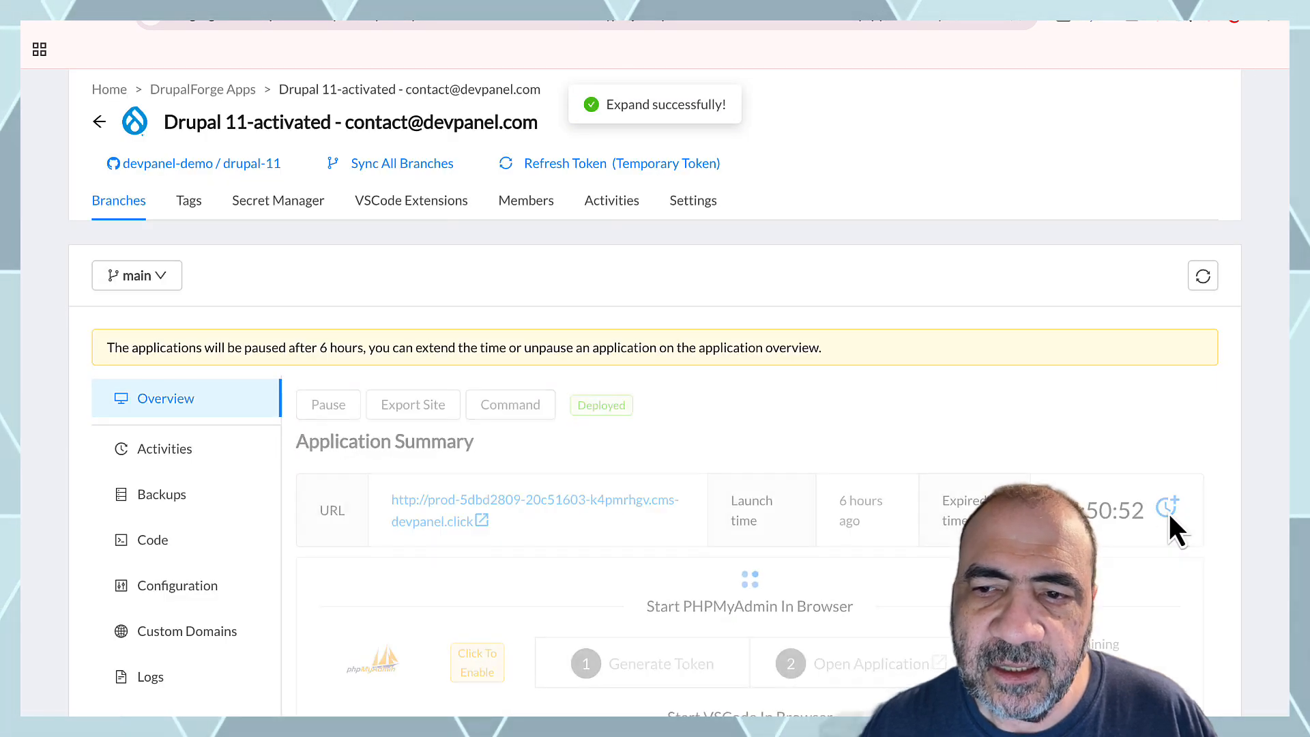
left_click(1168, 510)
left_click(1168, 510)
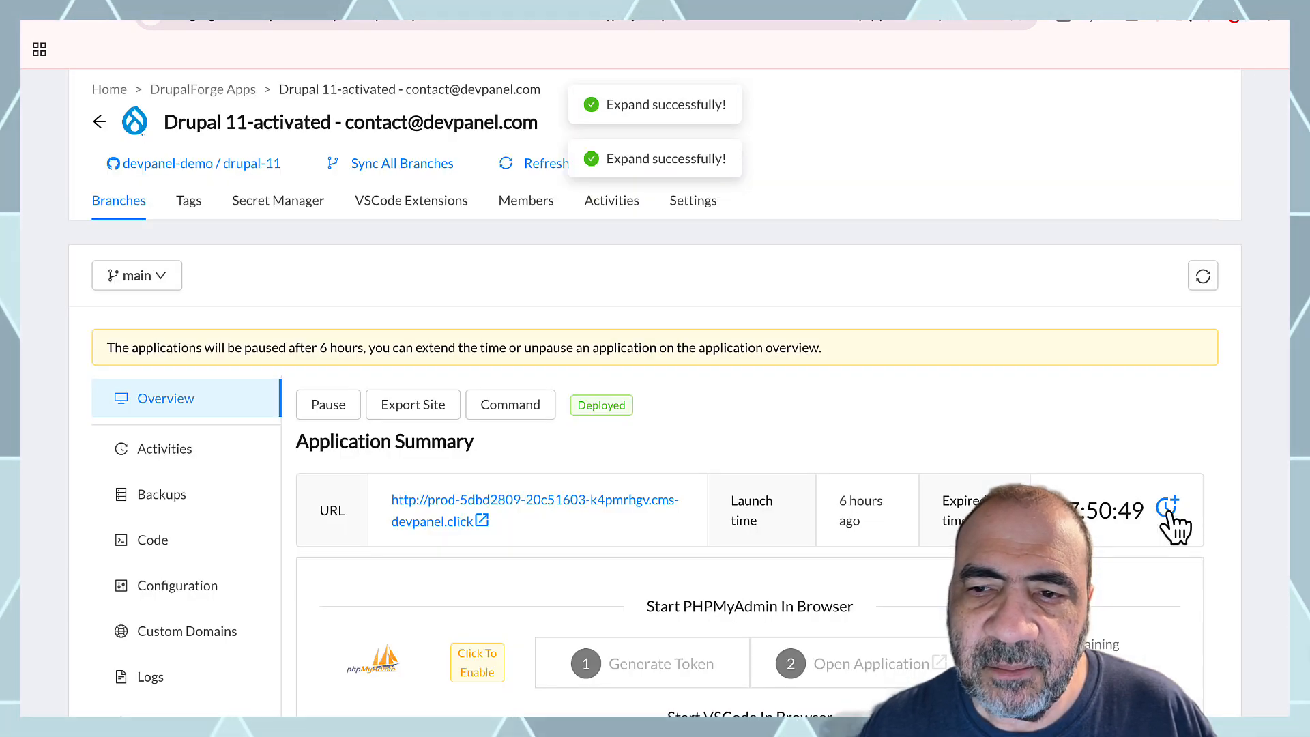
left_click(1168, 510)
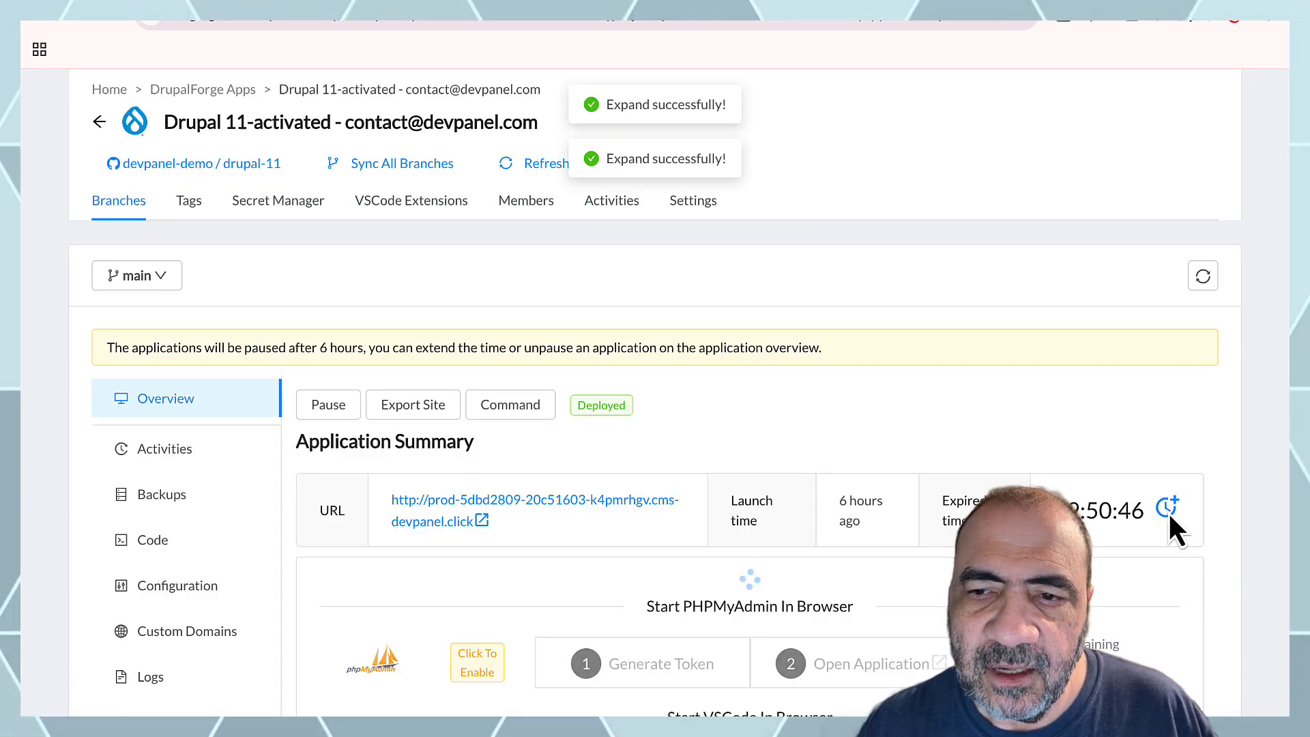
left_click(1168, 510)
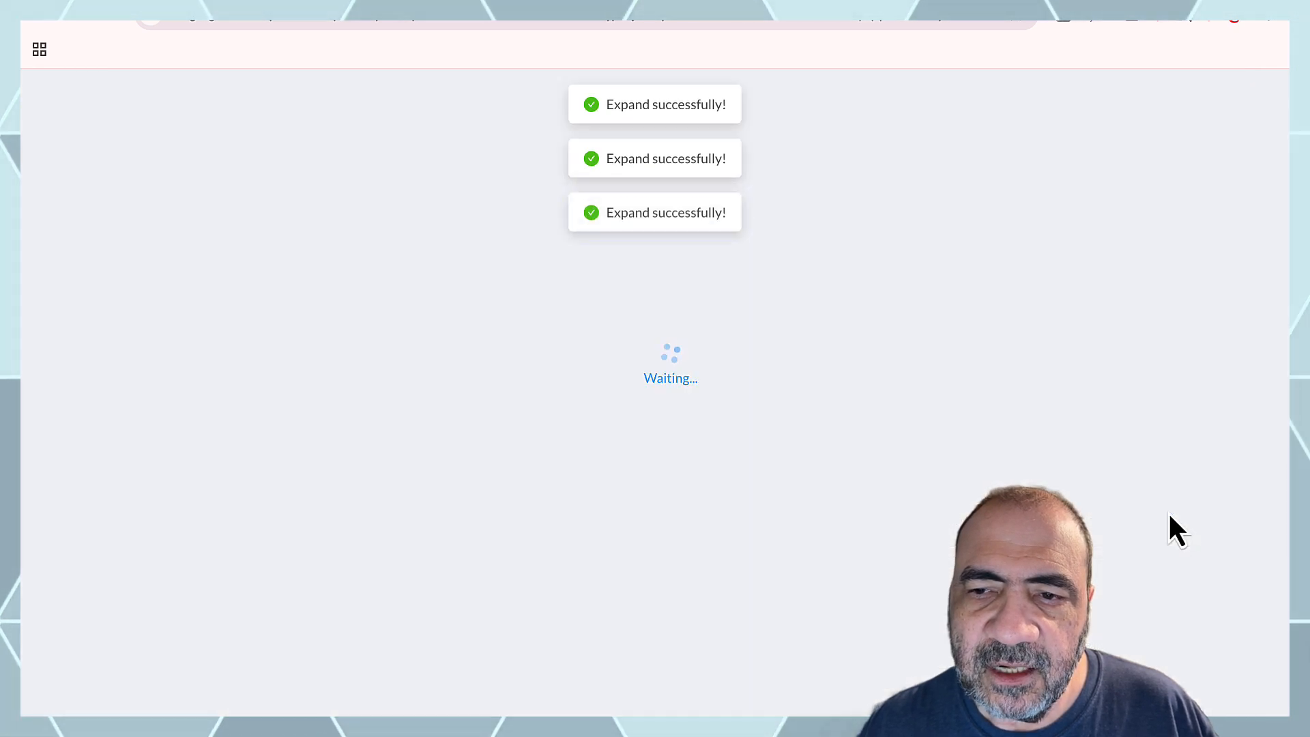
left_click(1168, 511)
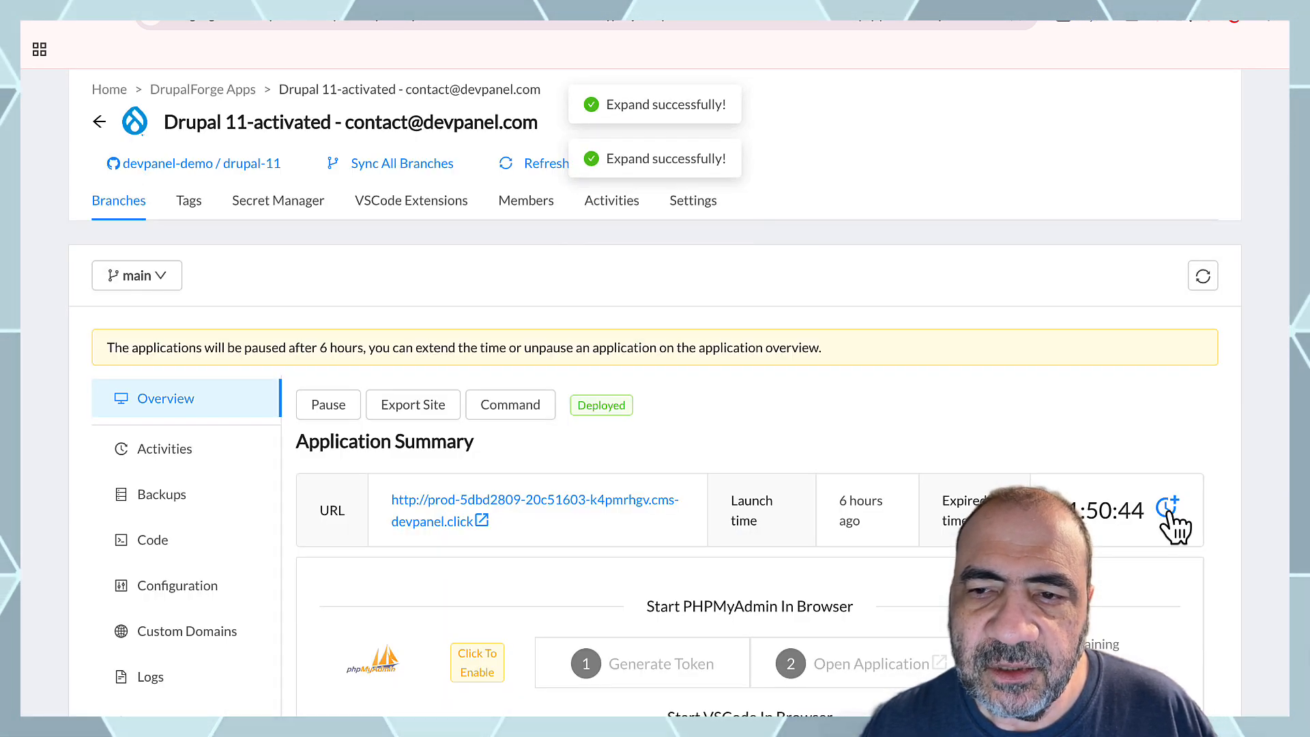
left_click(1168, 511)
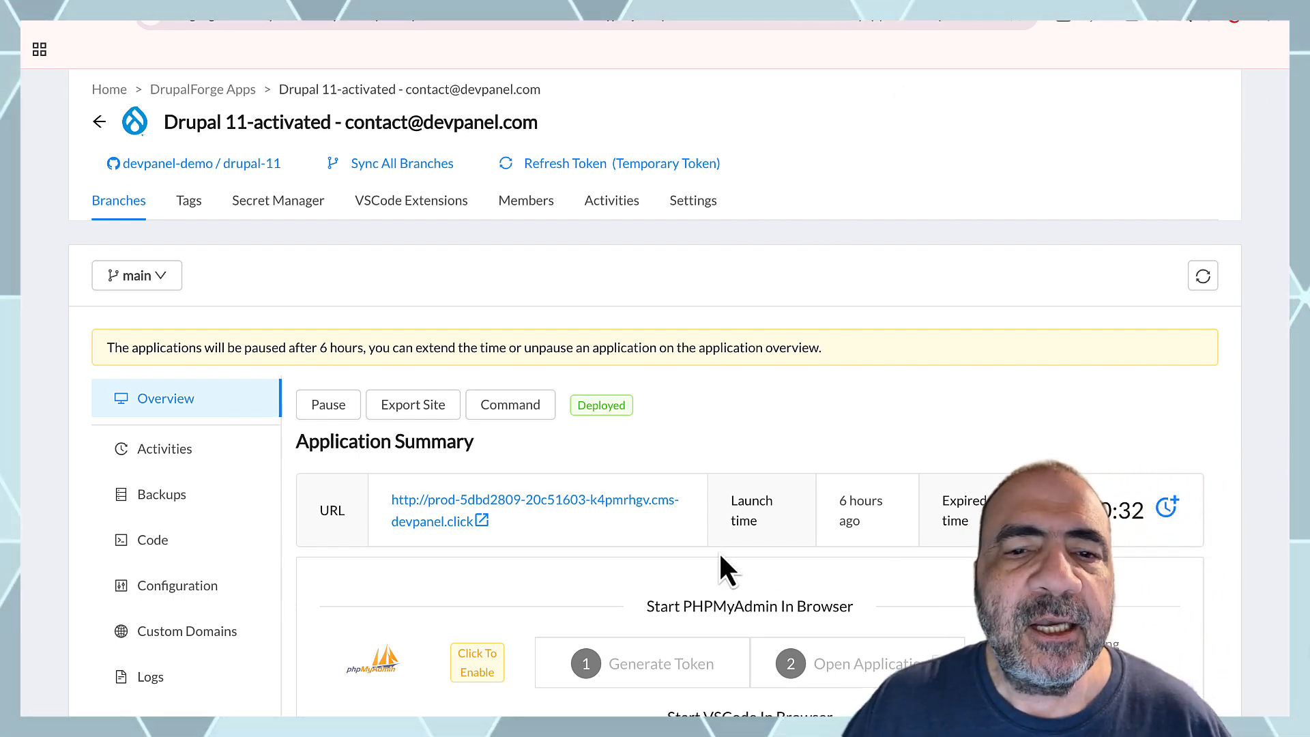
Review the application overview, including the PHPMyAdmin and VSCode launch options, and open the list of branches
scroll(530, 493, "down", 2)
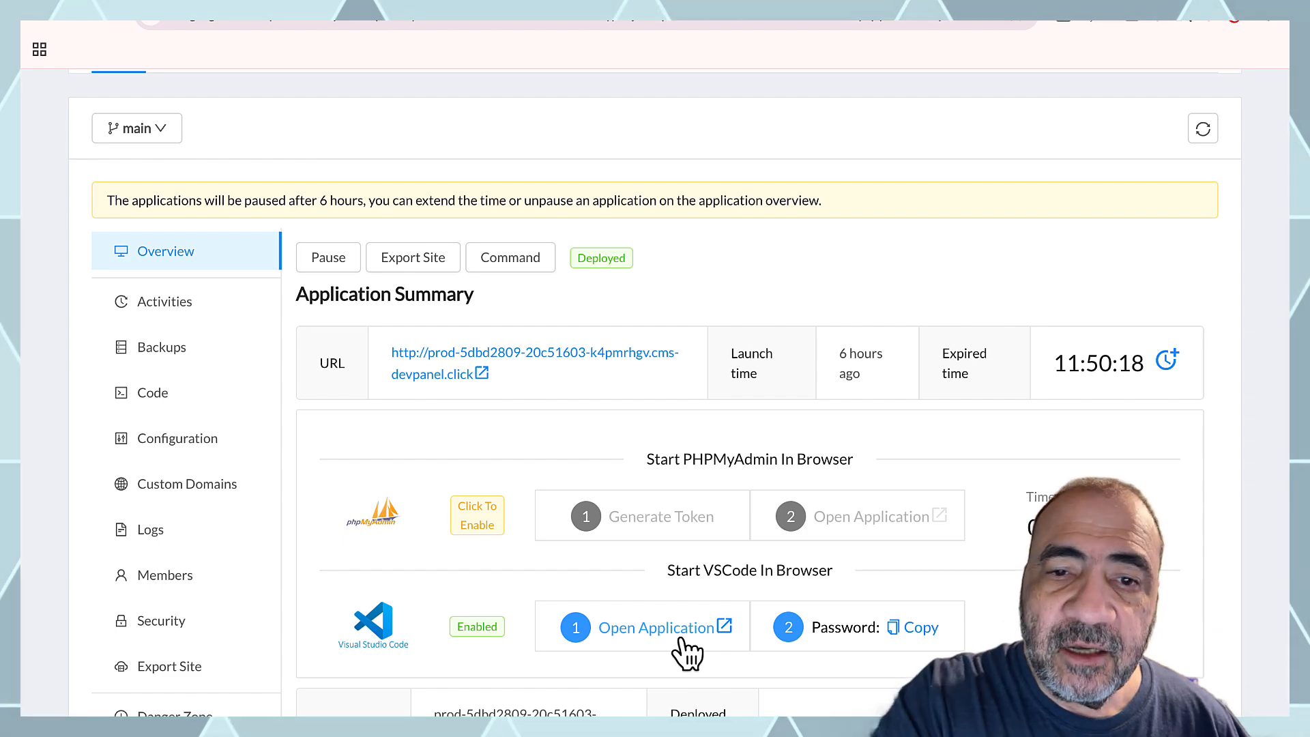
scroll(649, 382, "up", 3)
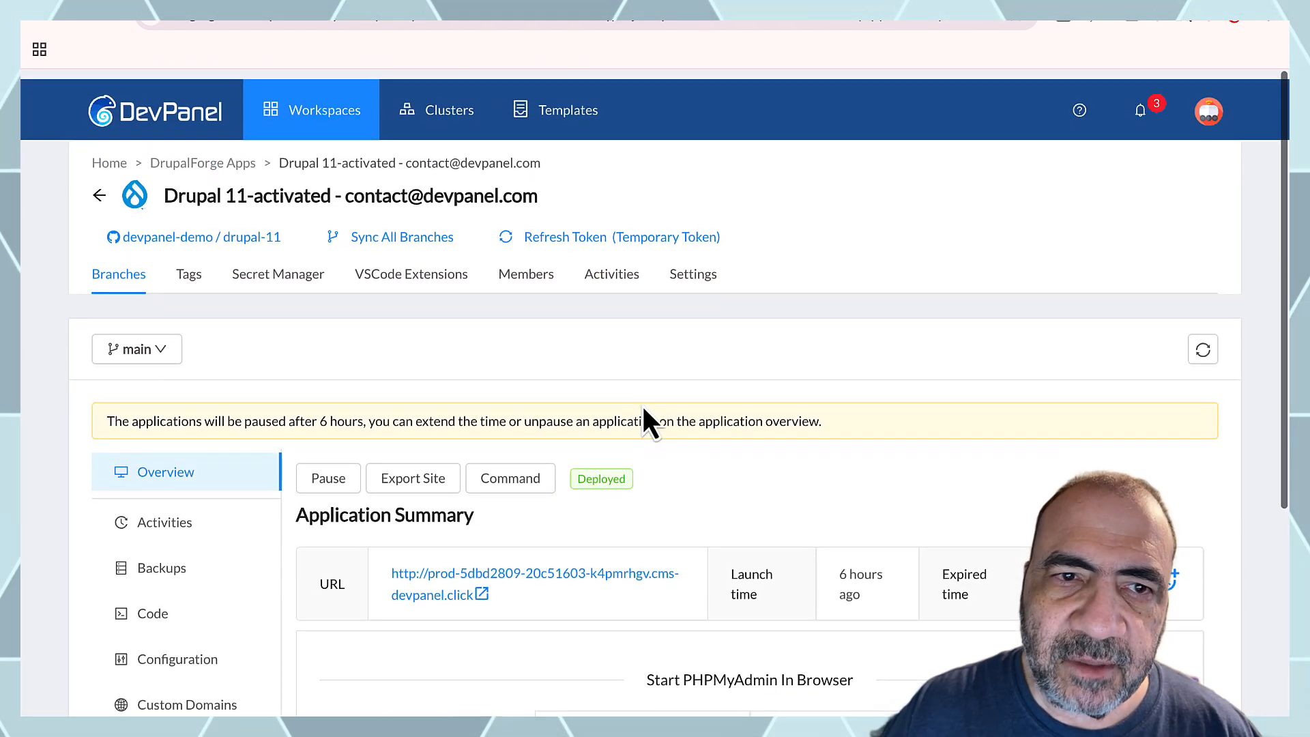
left_click(153, 342)
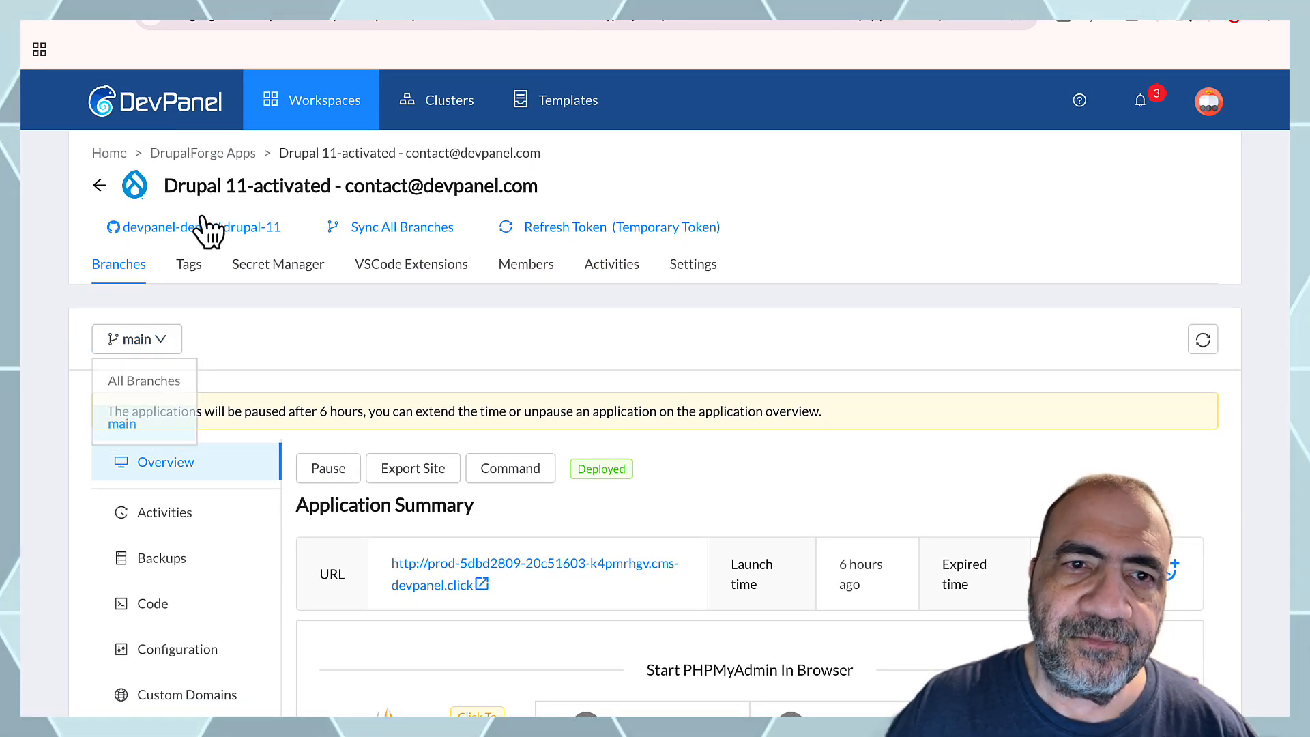
In the presentation's agenda, strike through "When sites are automatically paused" and "How to pause a site manually"
key("ctrl+shift+Tab")
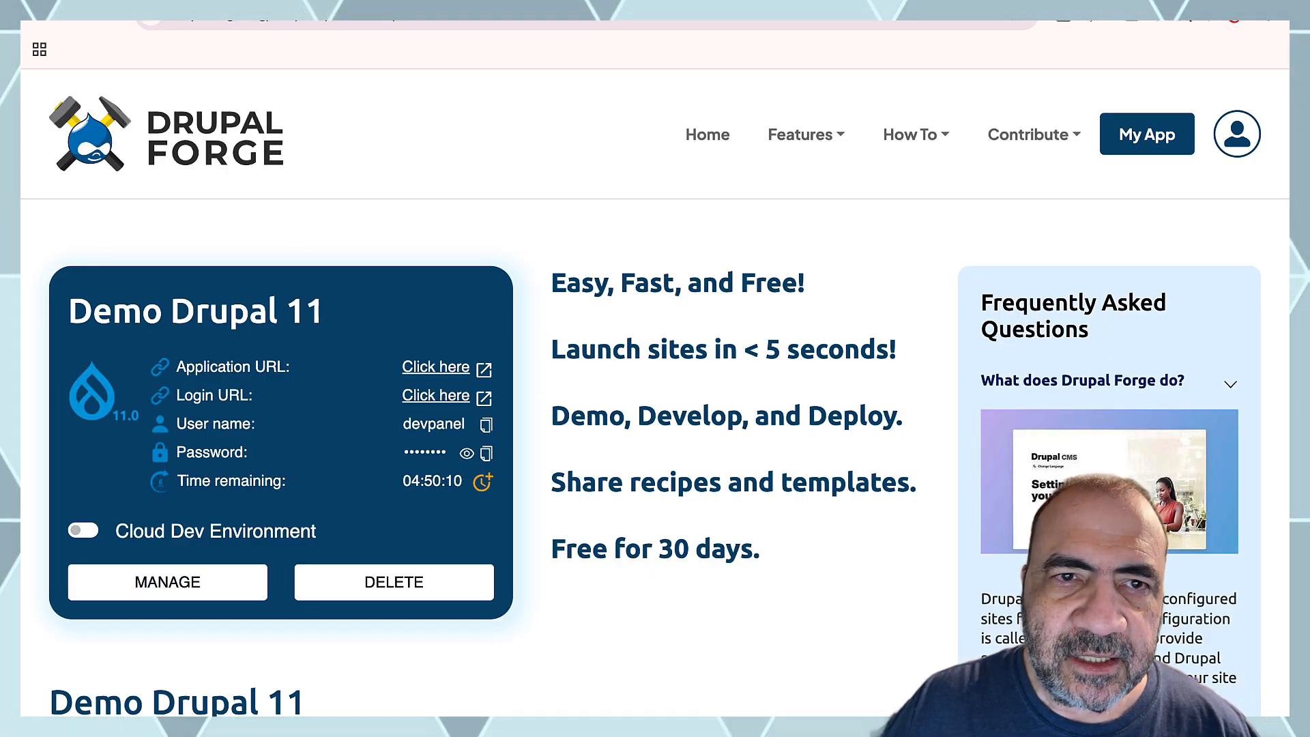
key("ctrl+shift+Tab")
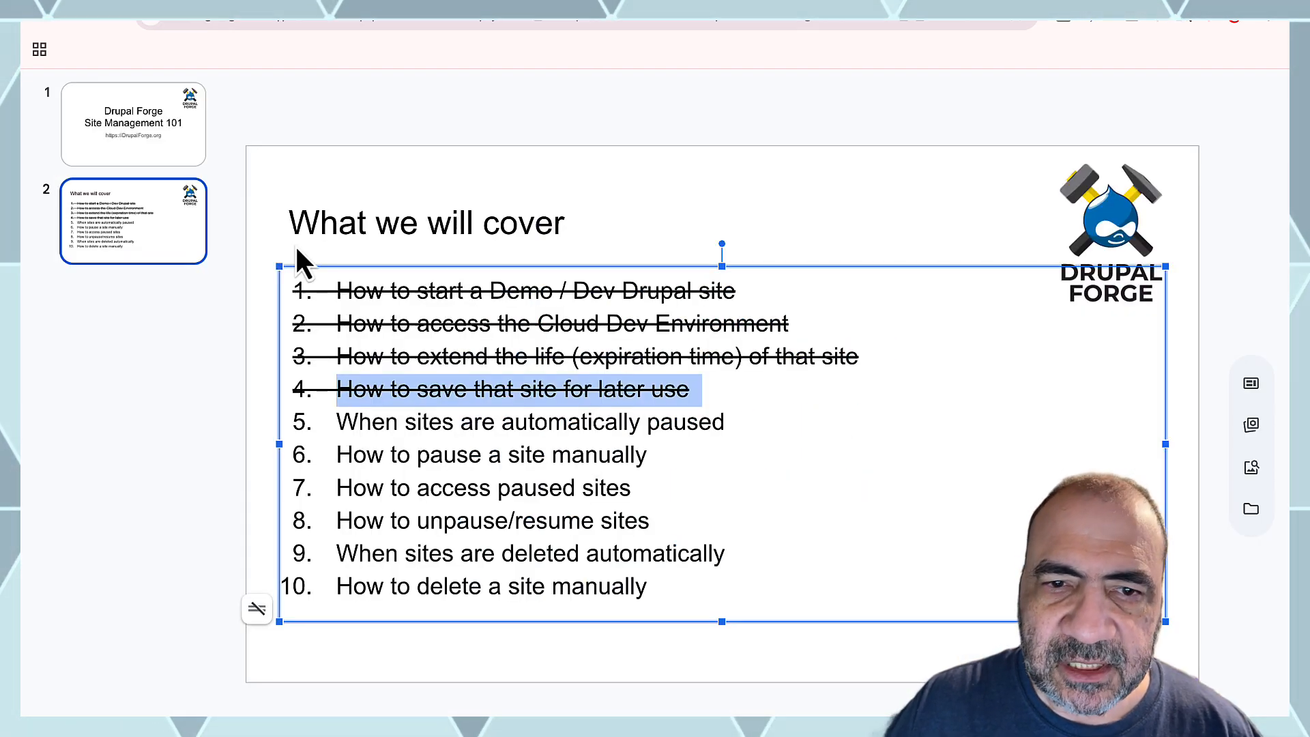
triple_click(374, 421)
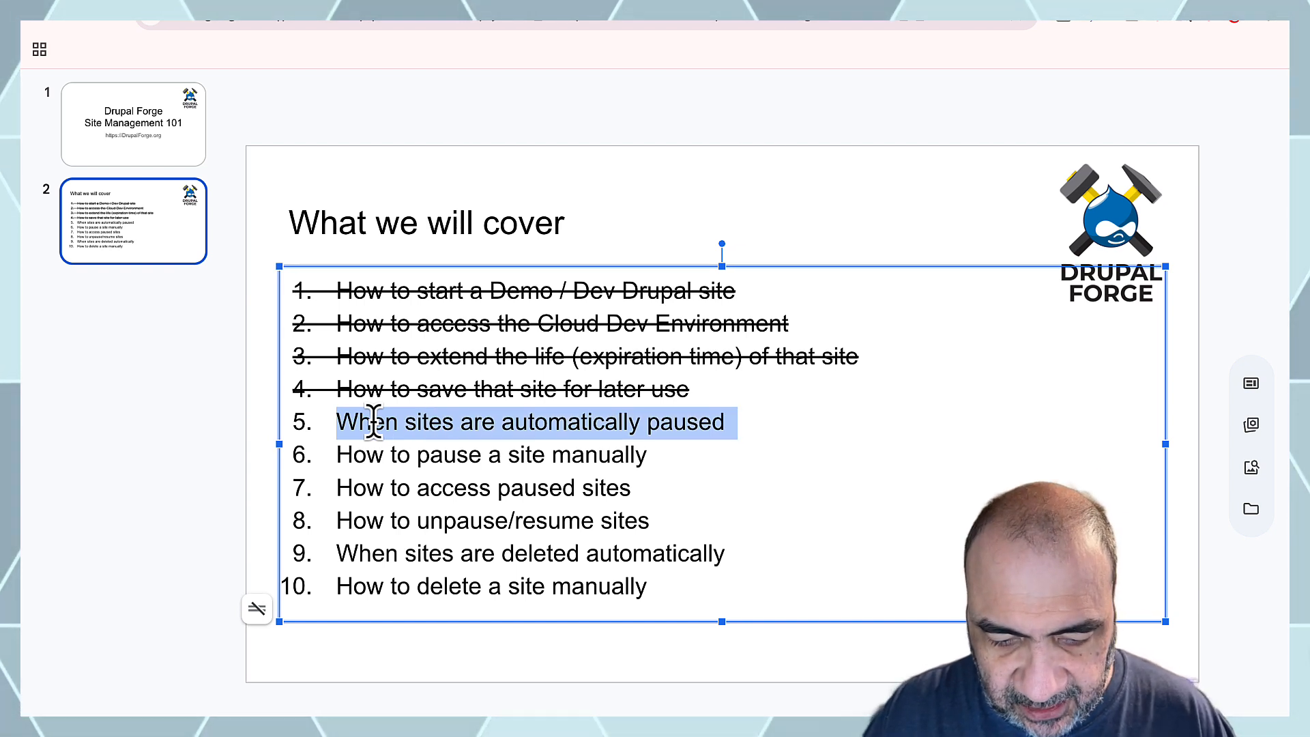
key("alt+shift+5")
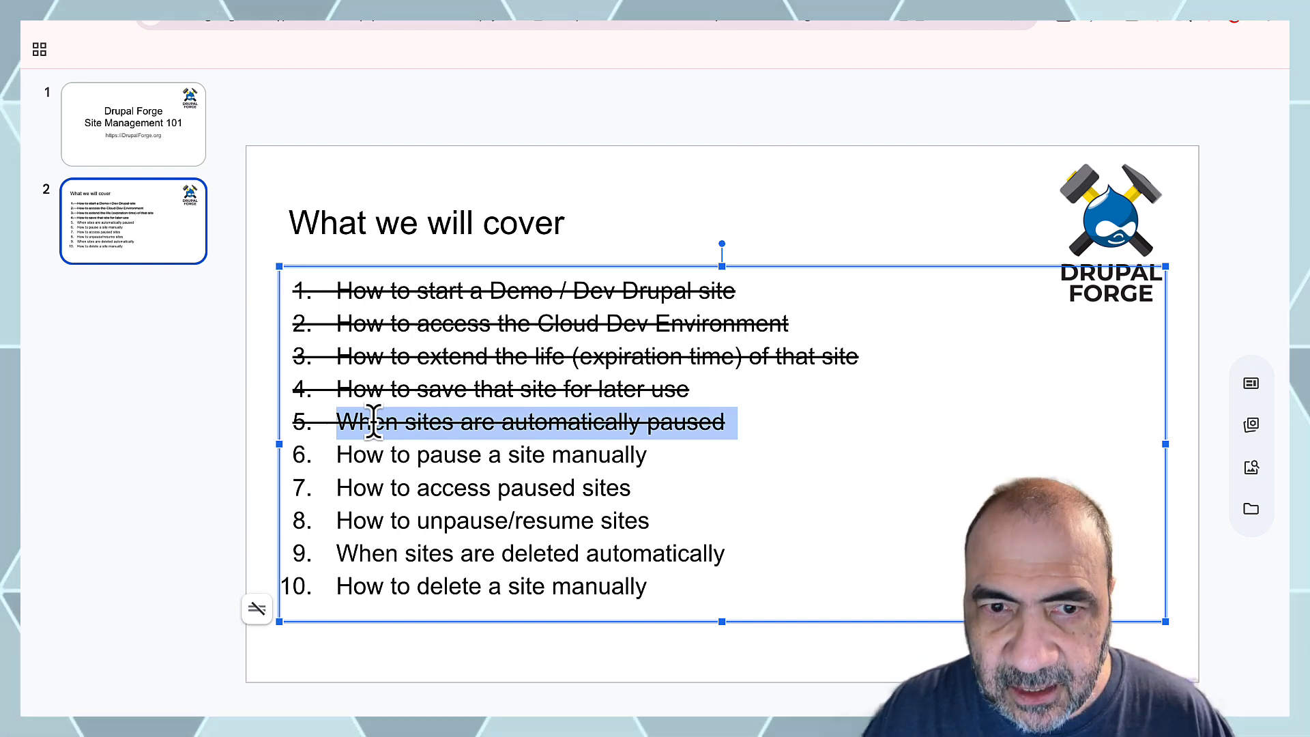
triple_click(361, 454)
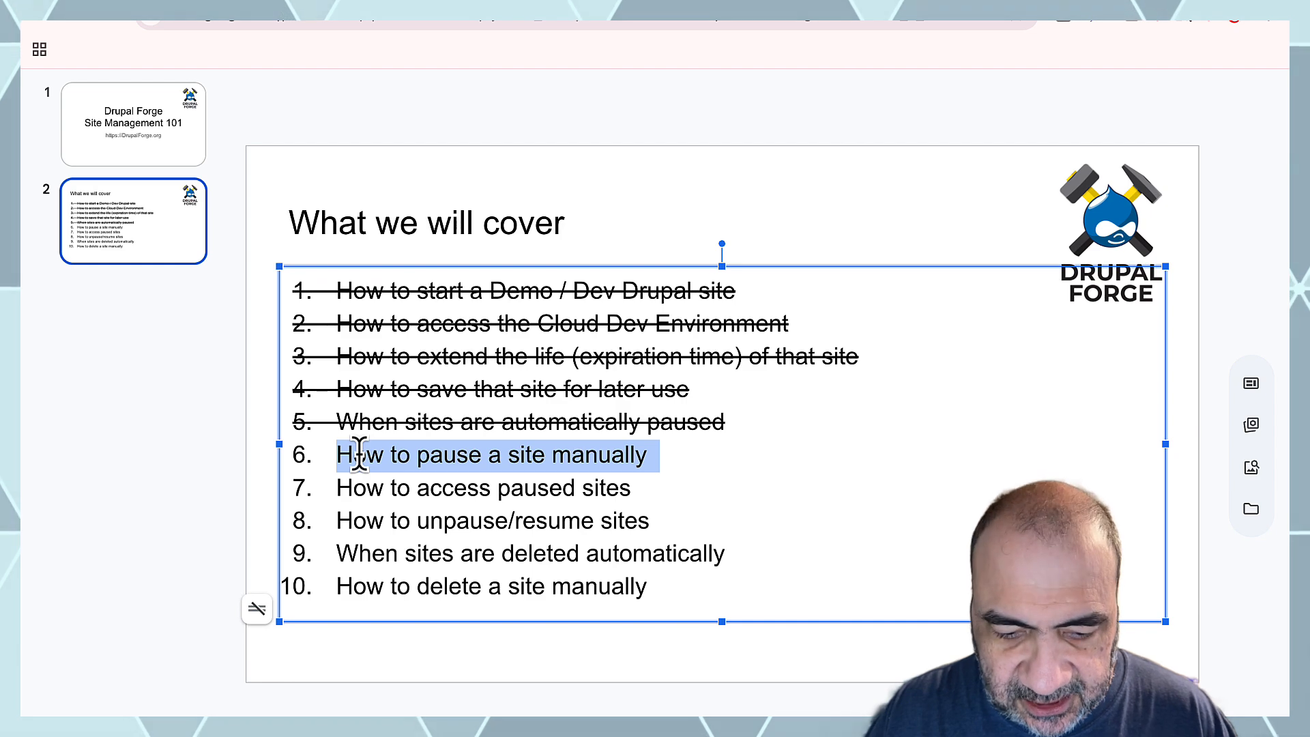
key("alt+shift+5")
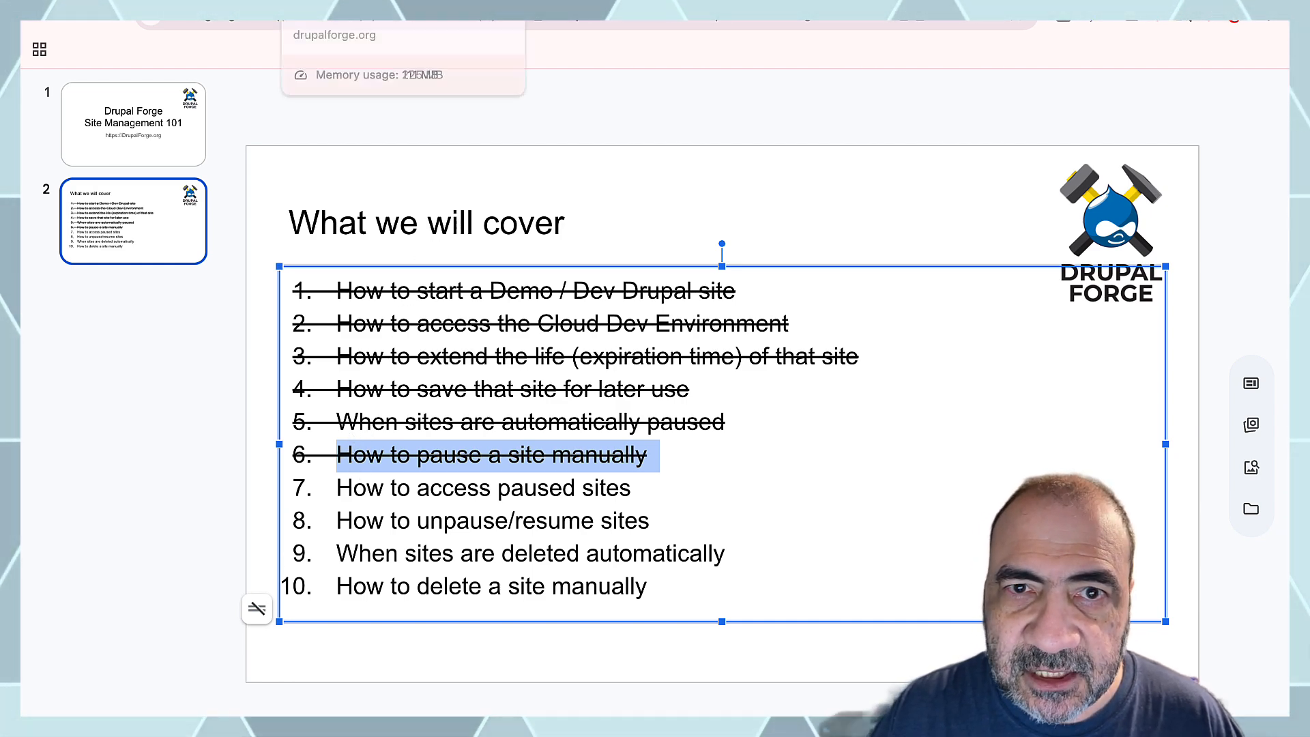
Look at the Pause option on the DevPanel application overview, check the agenda again, and go to the Drupal Forge page
left_click(499, 20)
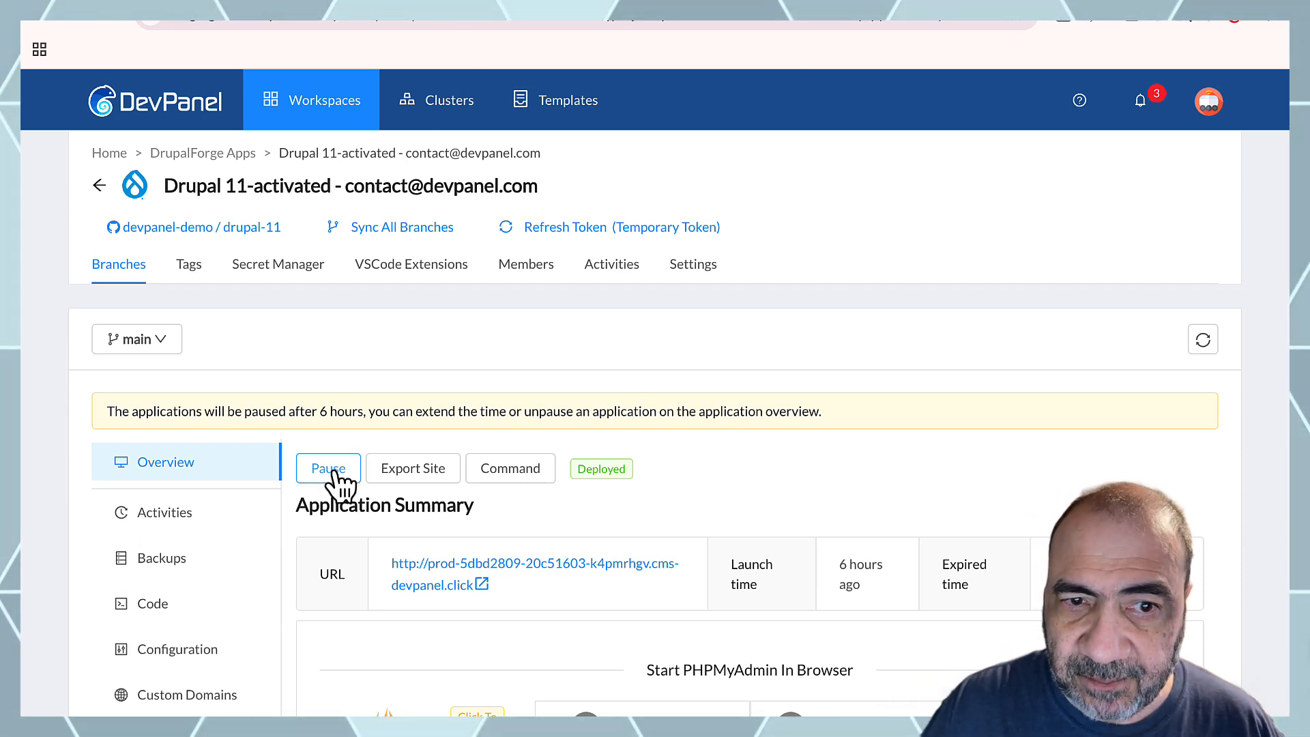
left_click(341, 21)
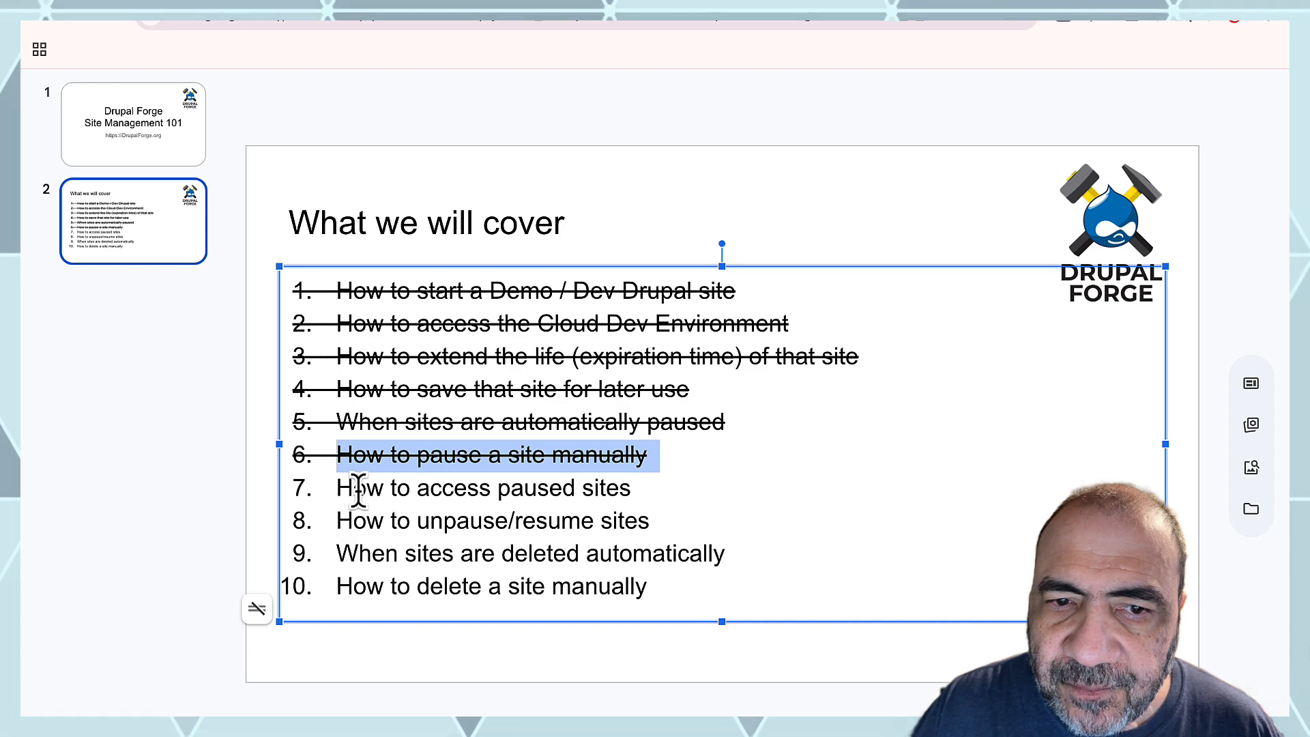
key("ctrl+Tab")
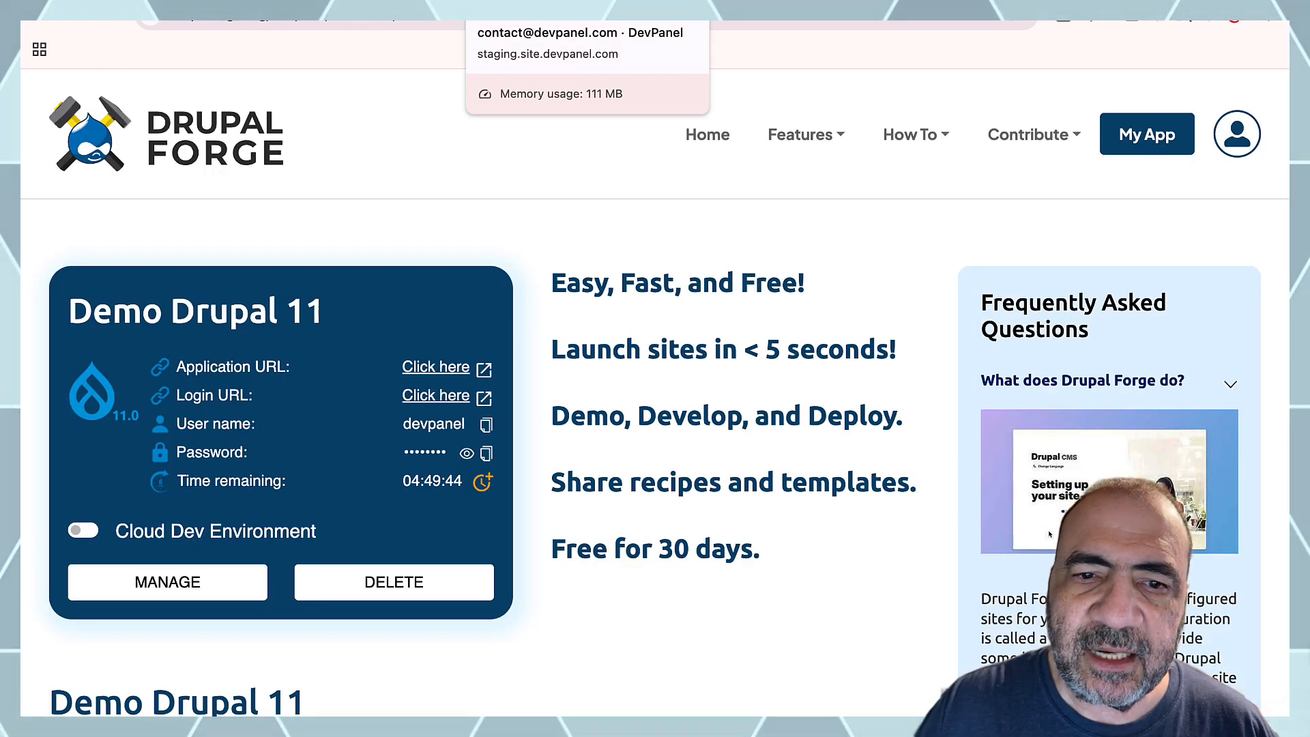
Switch to DevPanel, pause the Drupal 11 application from its overview, and review the paused application's overview
key("ctrl+Tab")
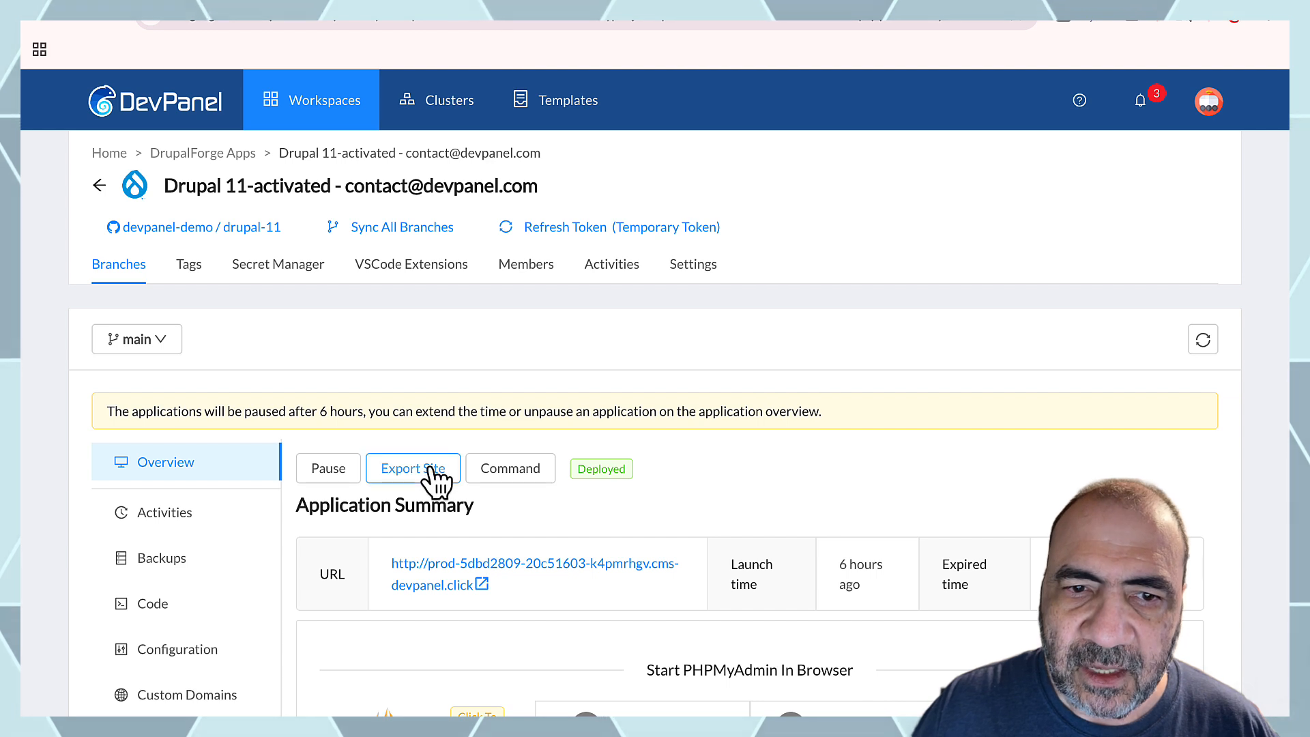
left_click(346, 471)
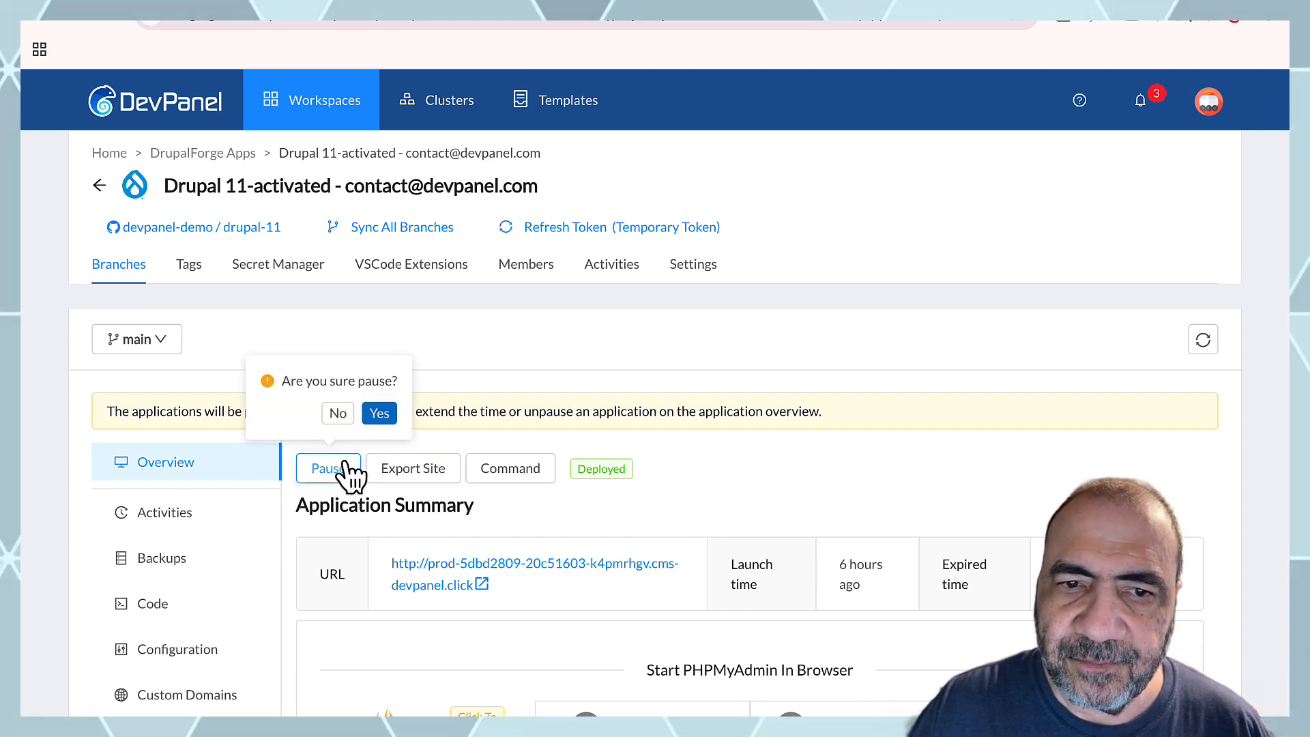
left_click(380, 415)
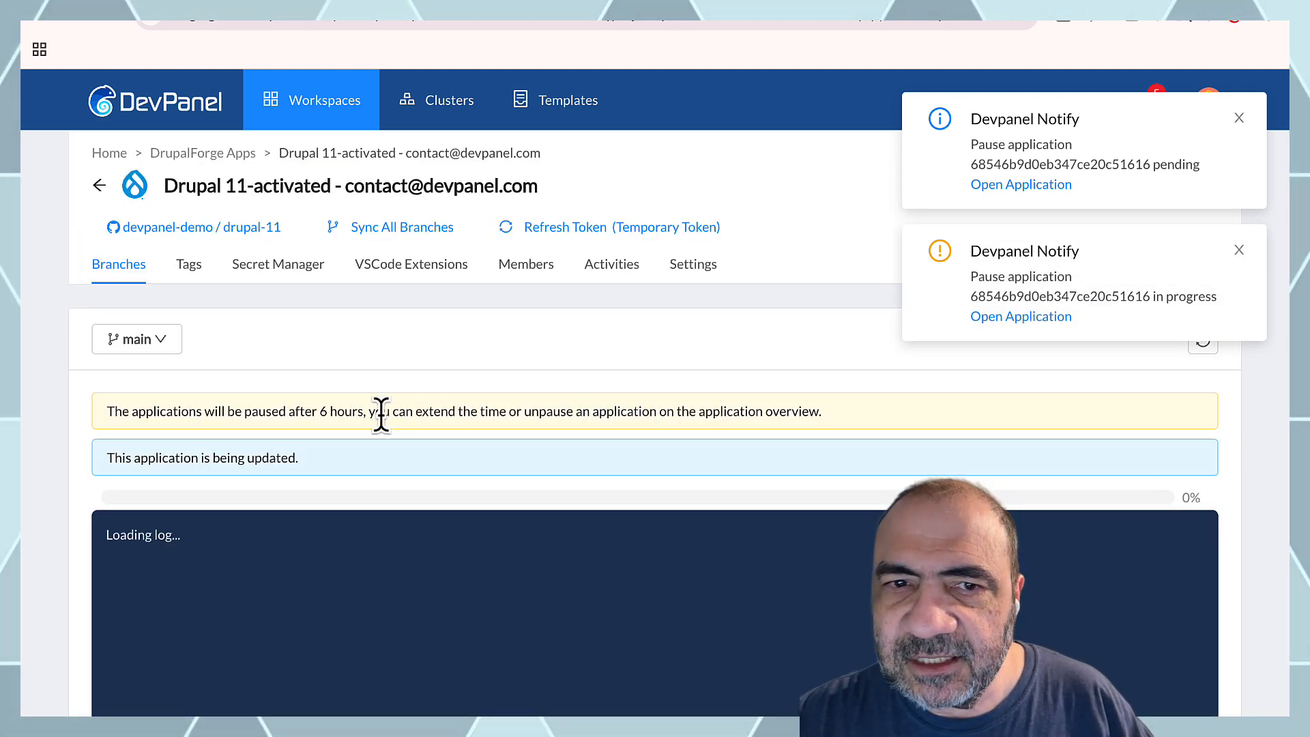
scroll(382, 418, "down", 1)
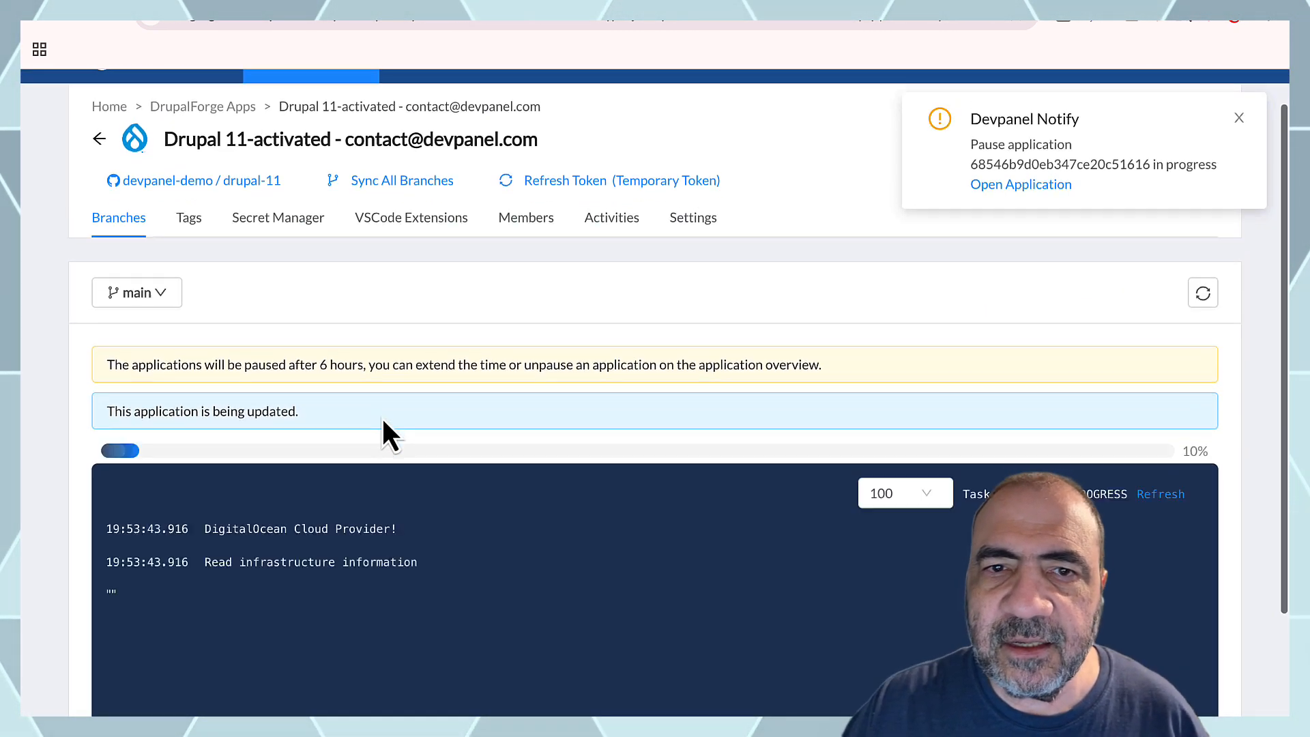
scroll(382, 418, "down", 2)
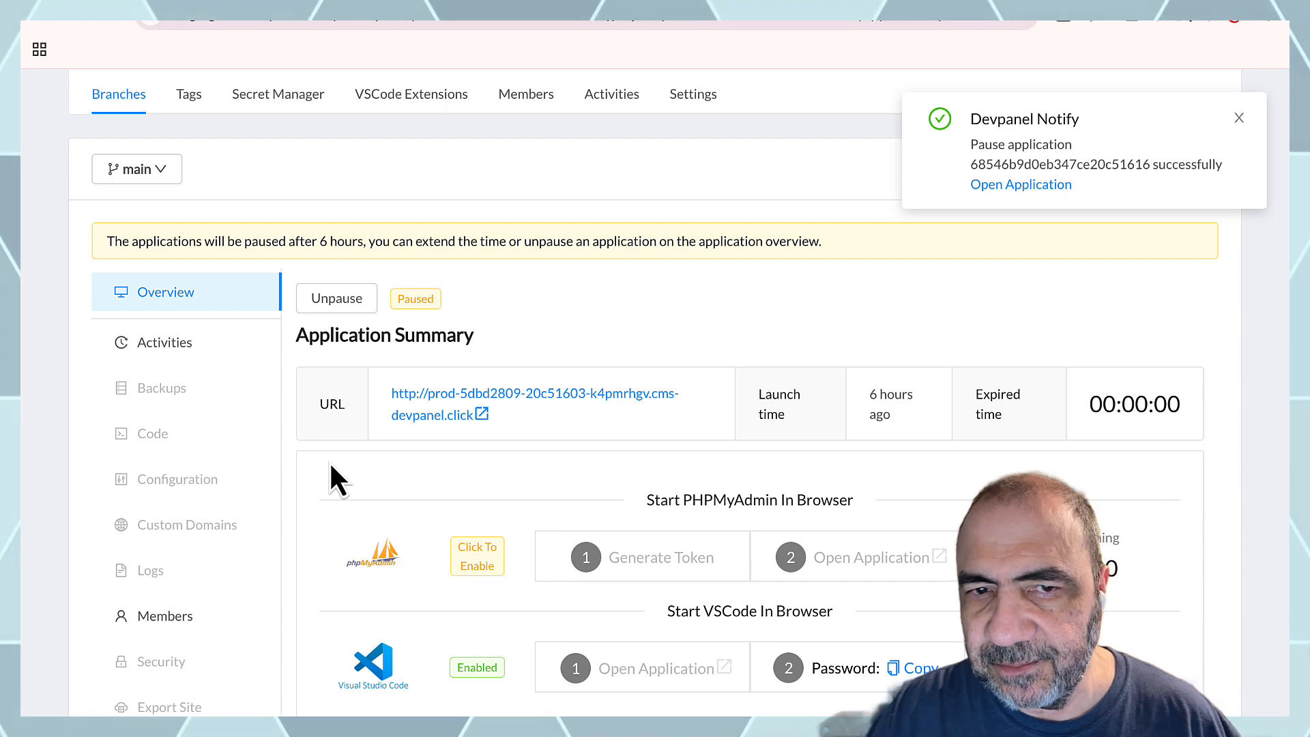
scroll(330, 464, "down", 1)
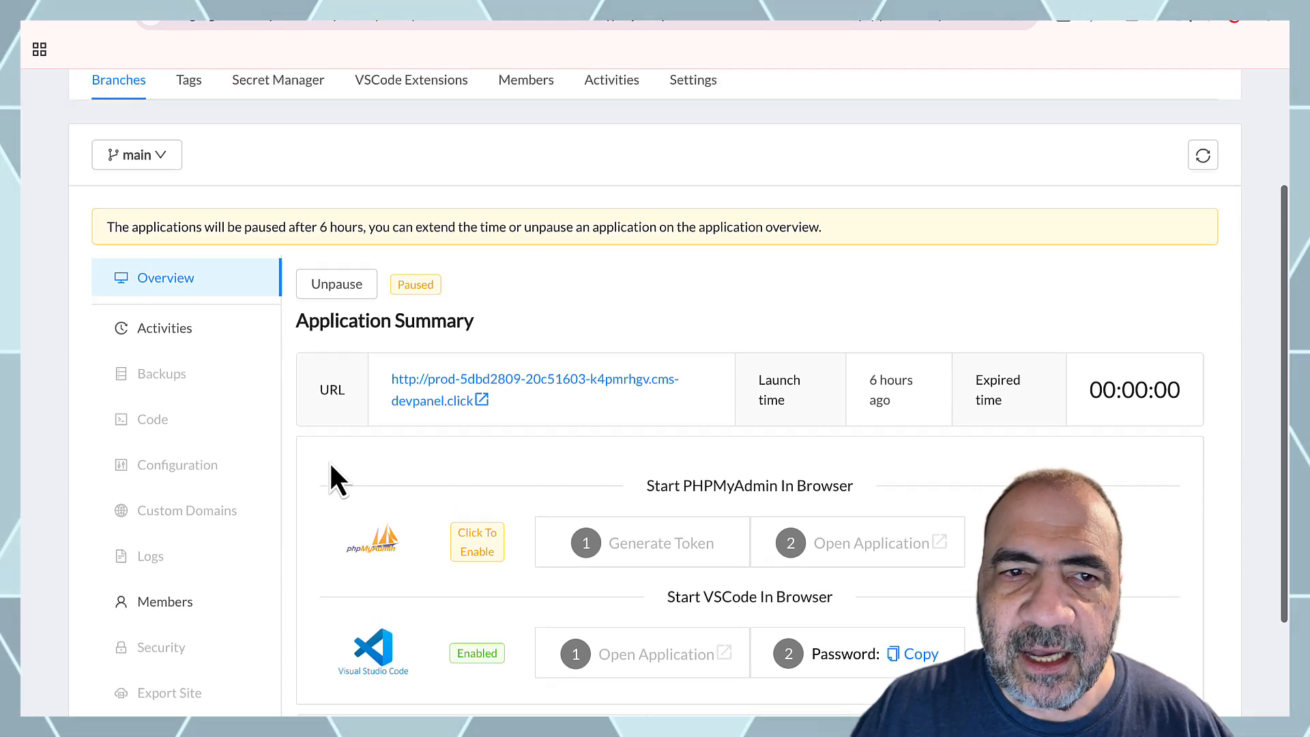
scroll(331, 471, "up", 3)
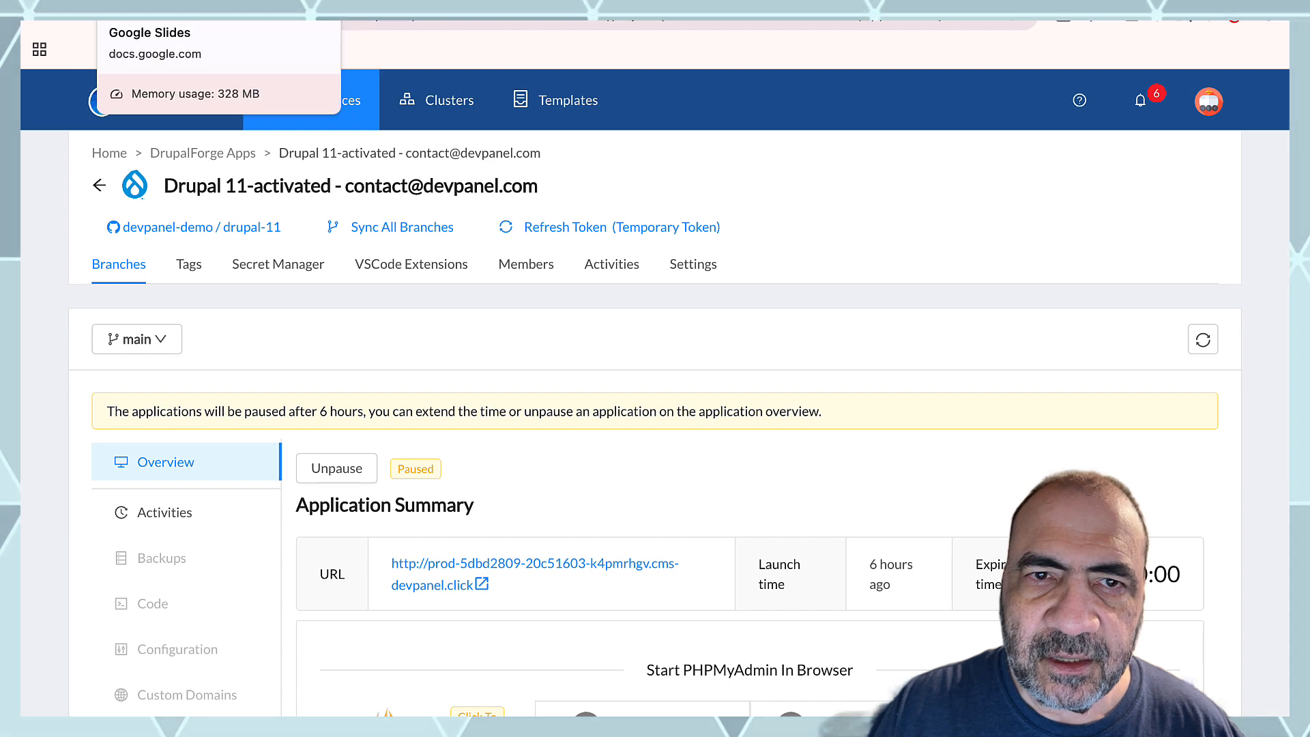
Switch to the Drupal Forge site, log out of the account, and log back in with Google
left_click(354, 2)
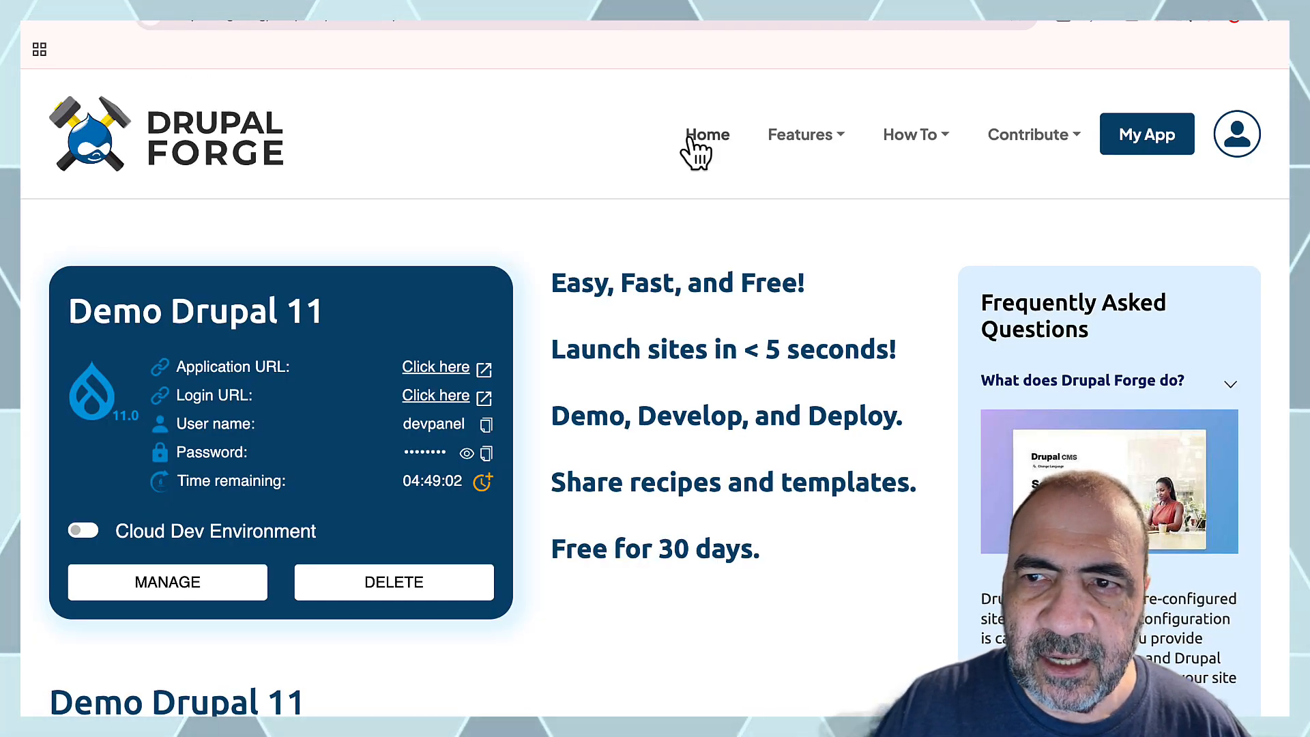
left_click(1237, 133)
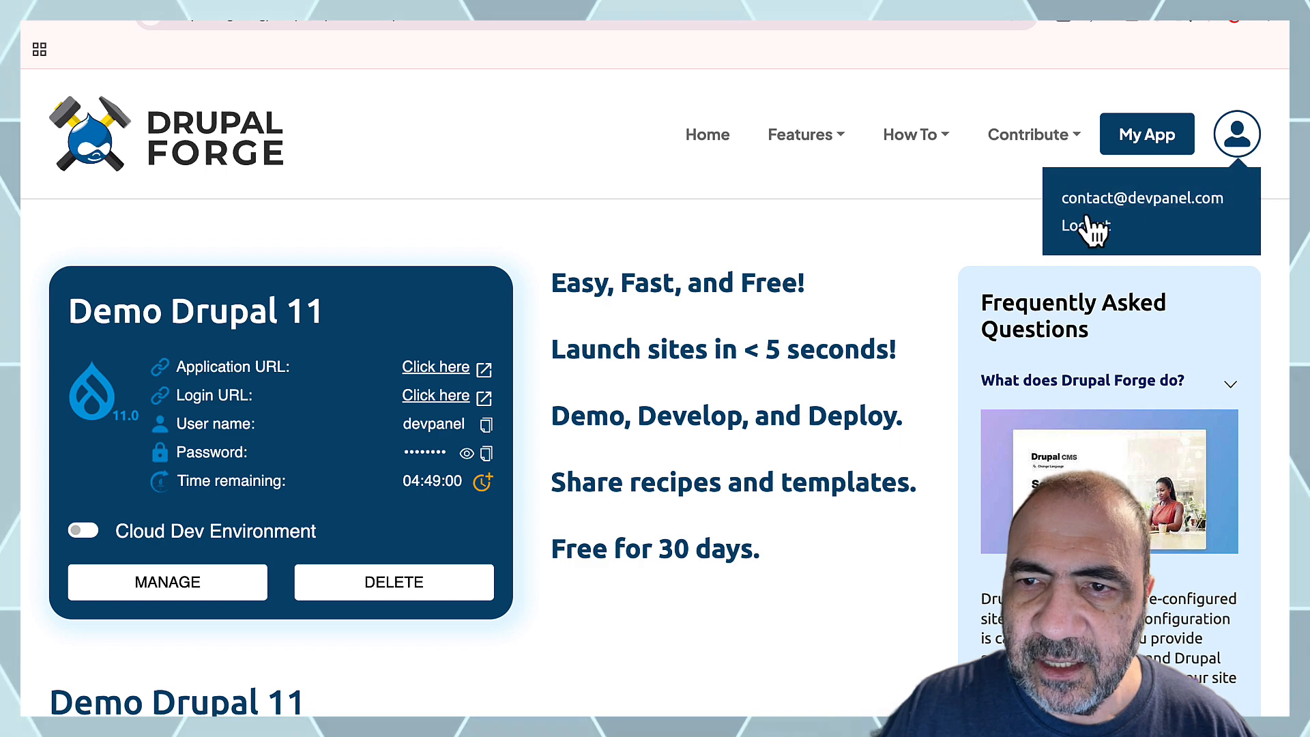
left_click(1083, 227)
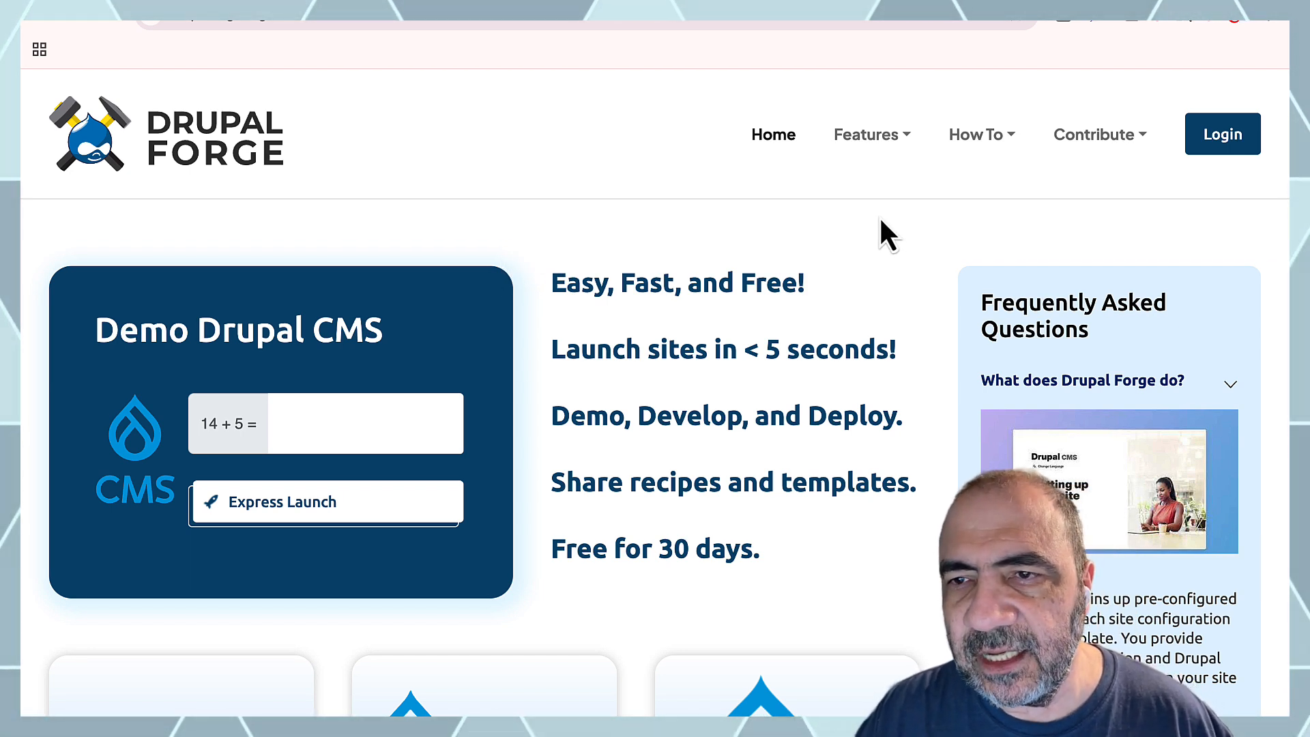
left_click(1225, 136)
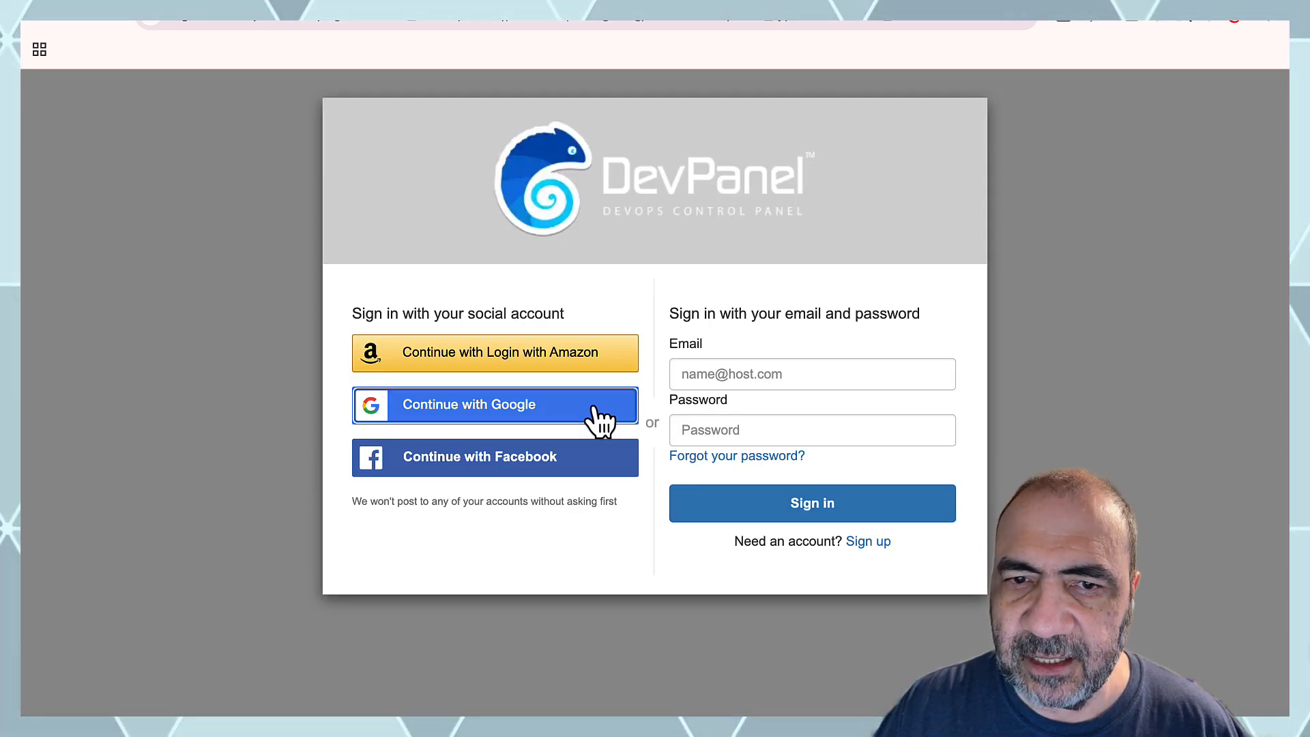
left_click(537, 423)
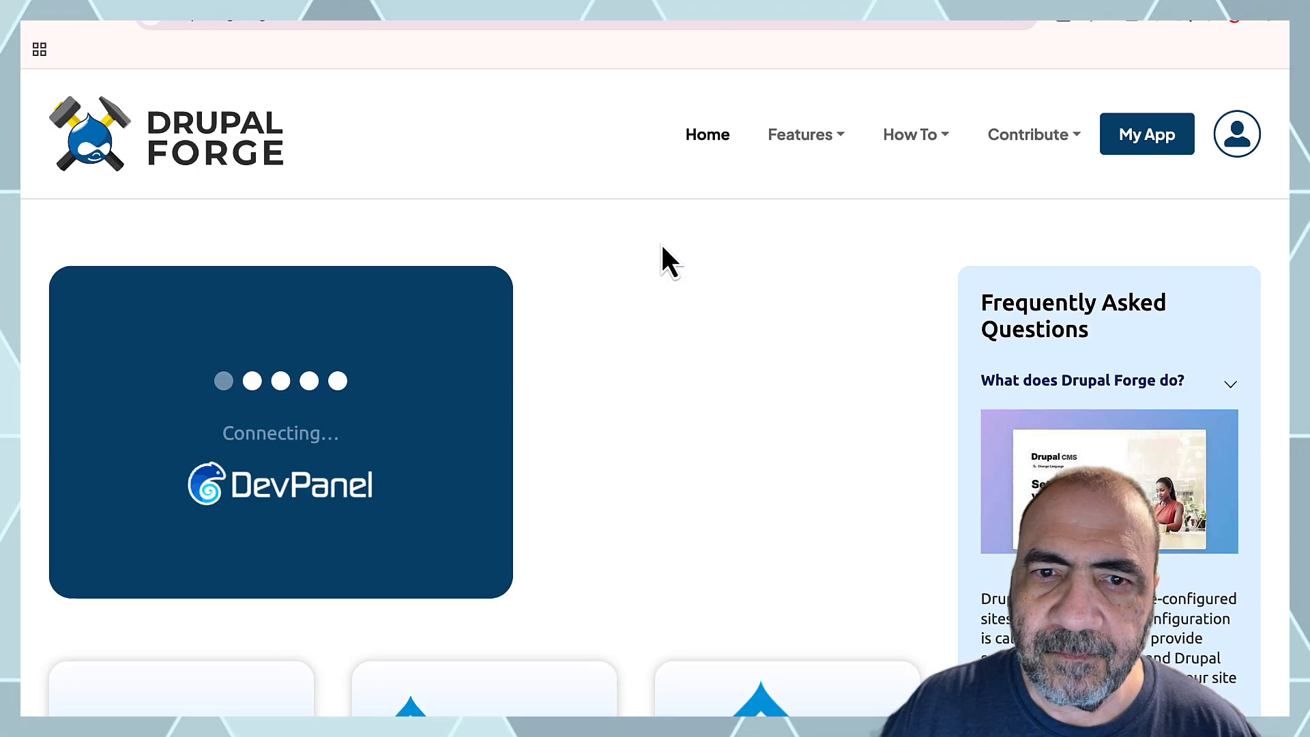
View the Demo Drupal 11 template page, and open the paused application's workspace from the My App list
scroll(662, 249, "down", 3)
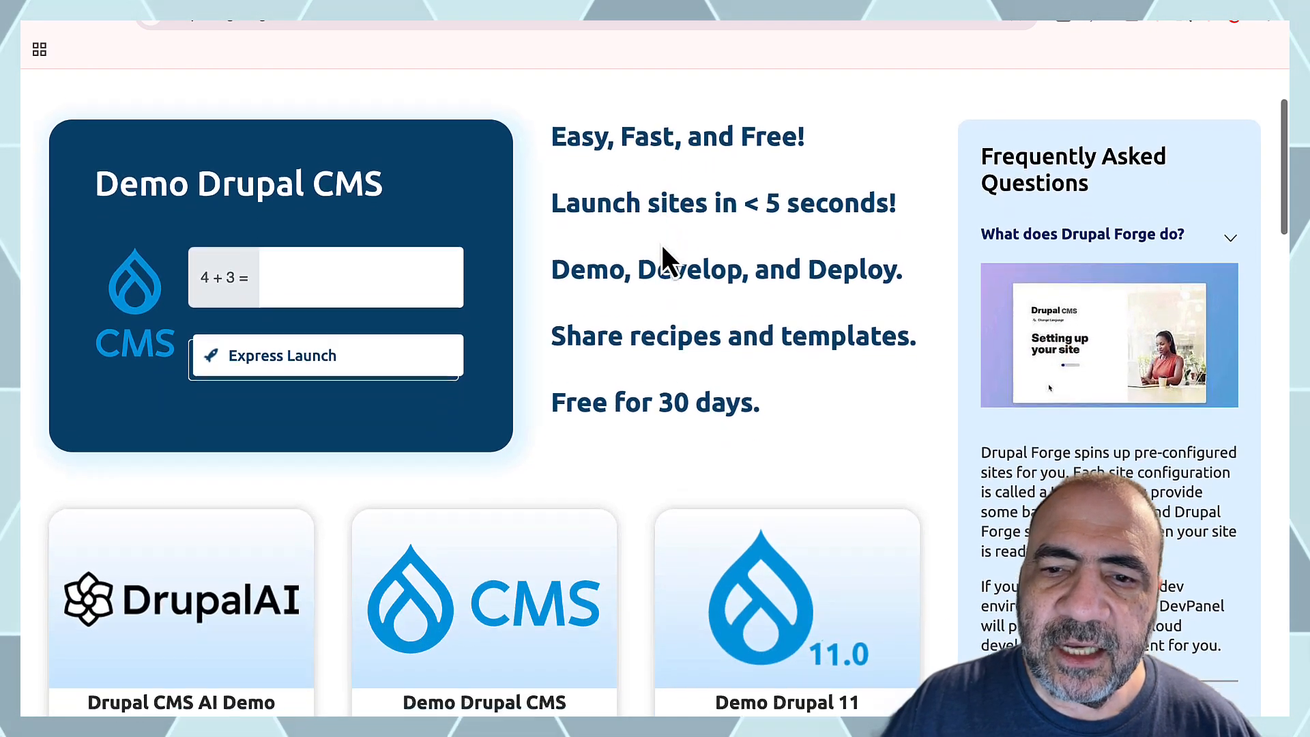
left_click(754, 598)
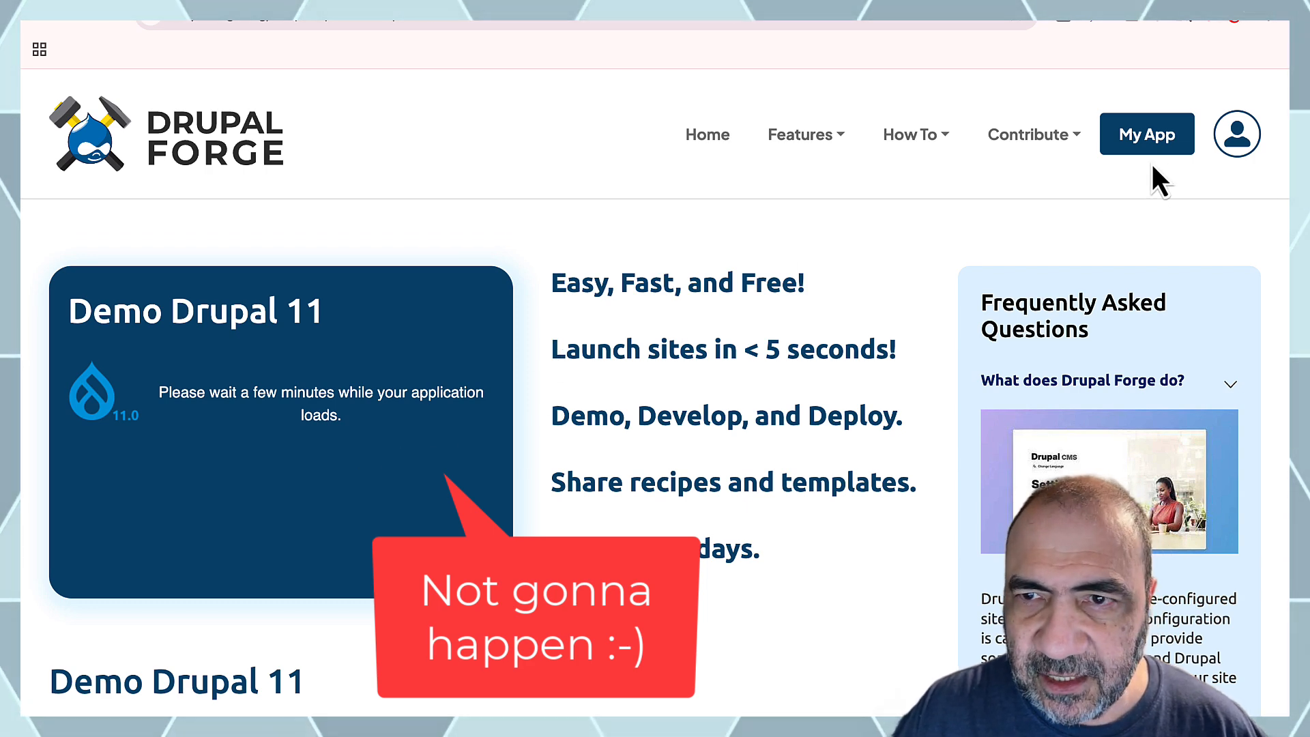
left_click(1156, 142)
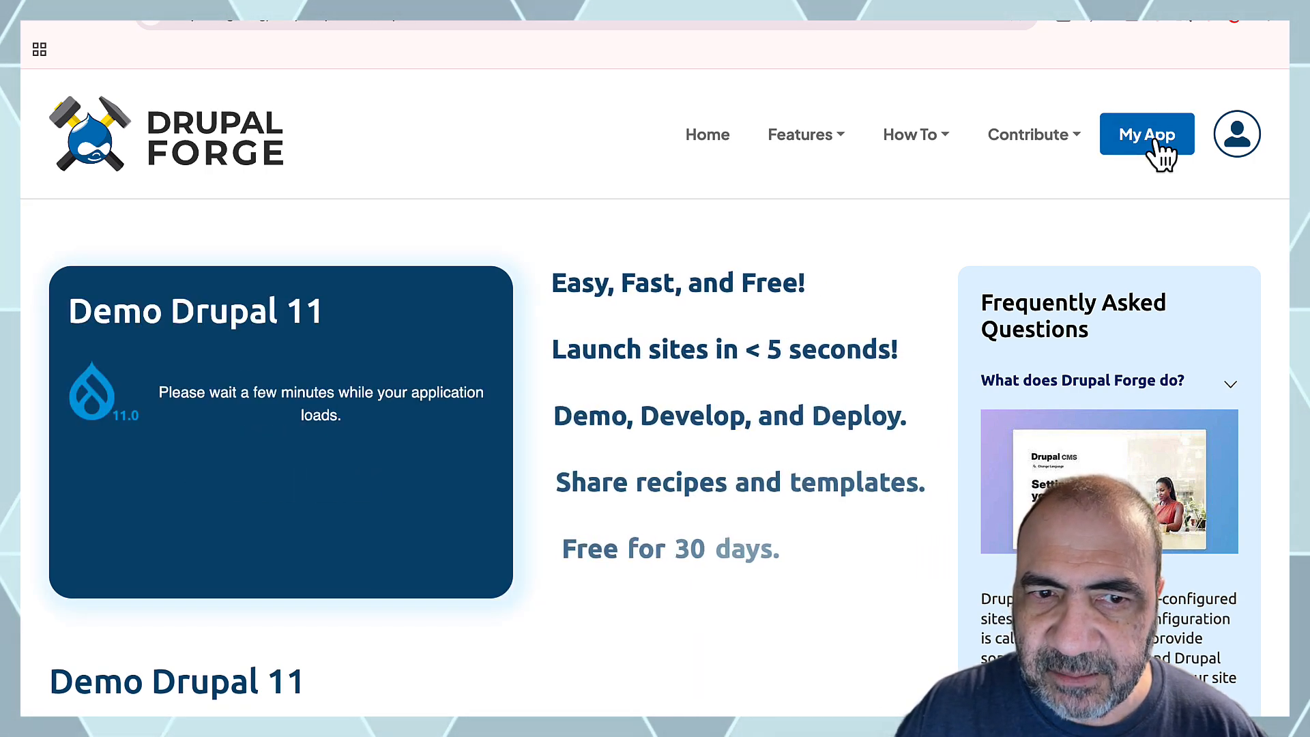
left_click(1147, 148)
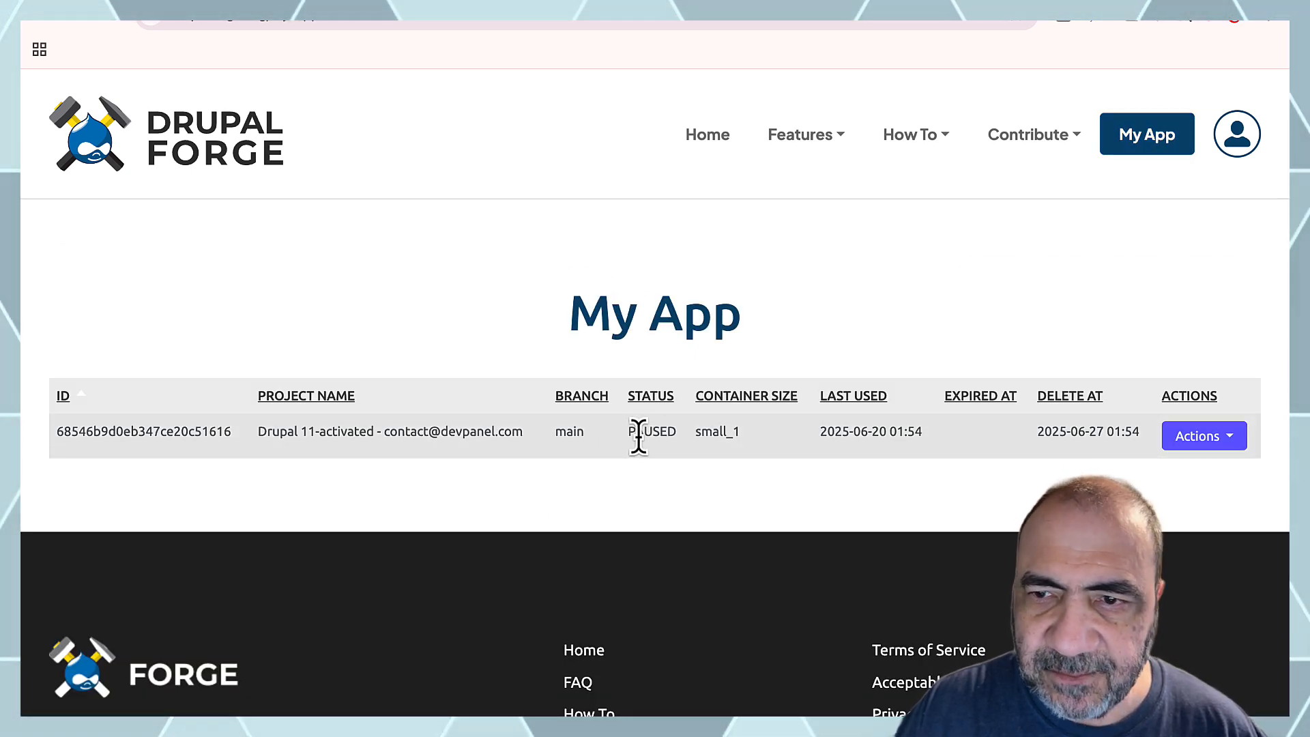
left_click(1235, 437)
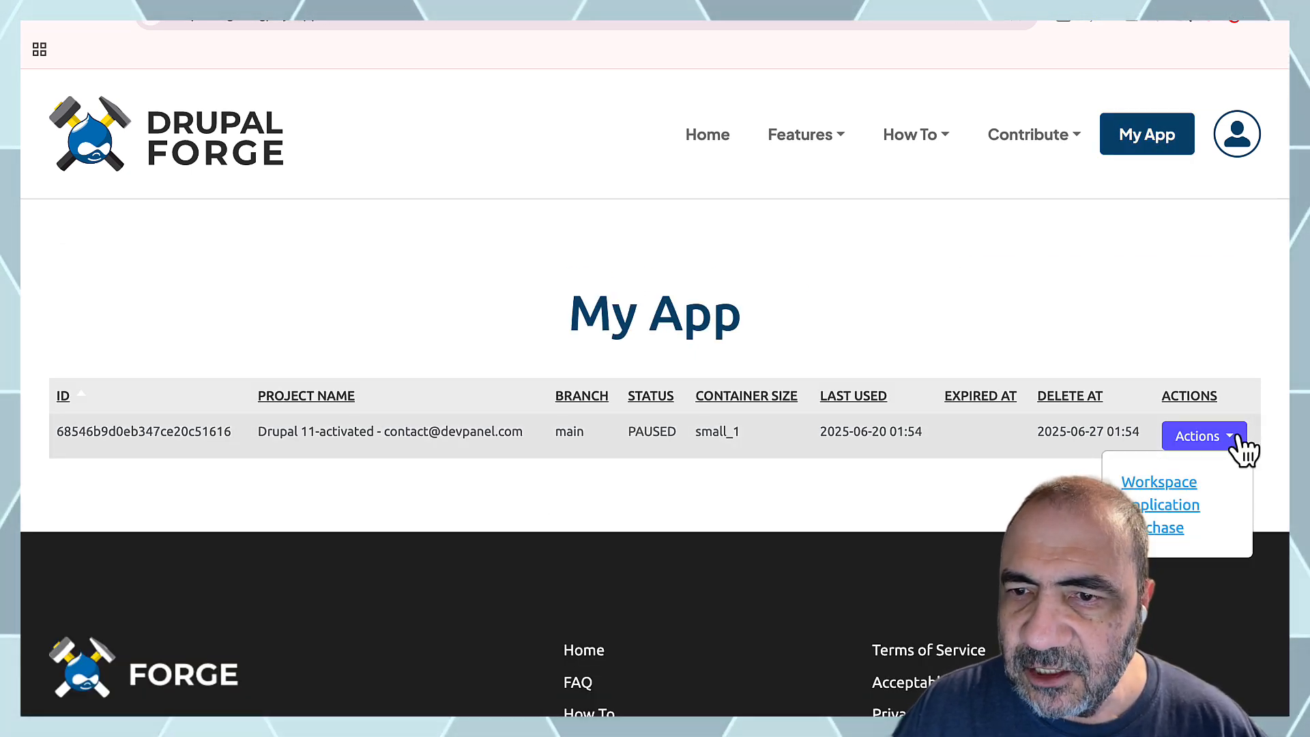
left_click(1152, 486)
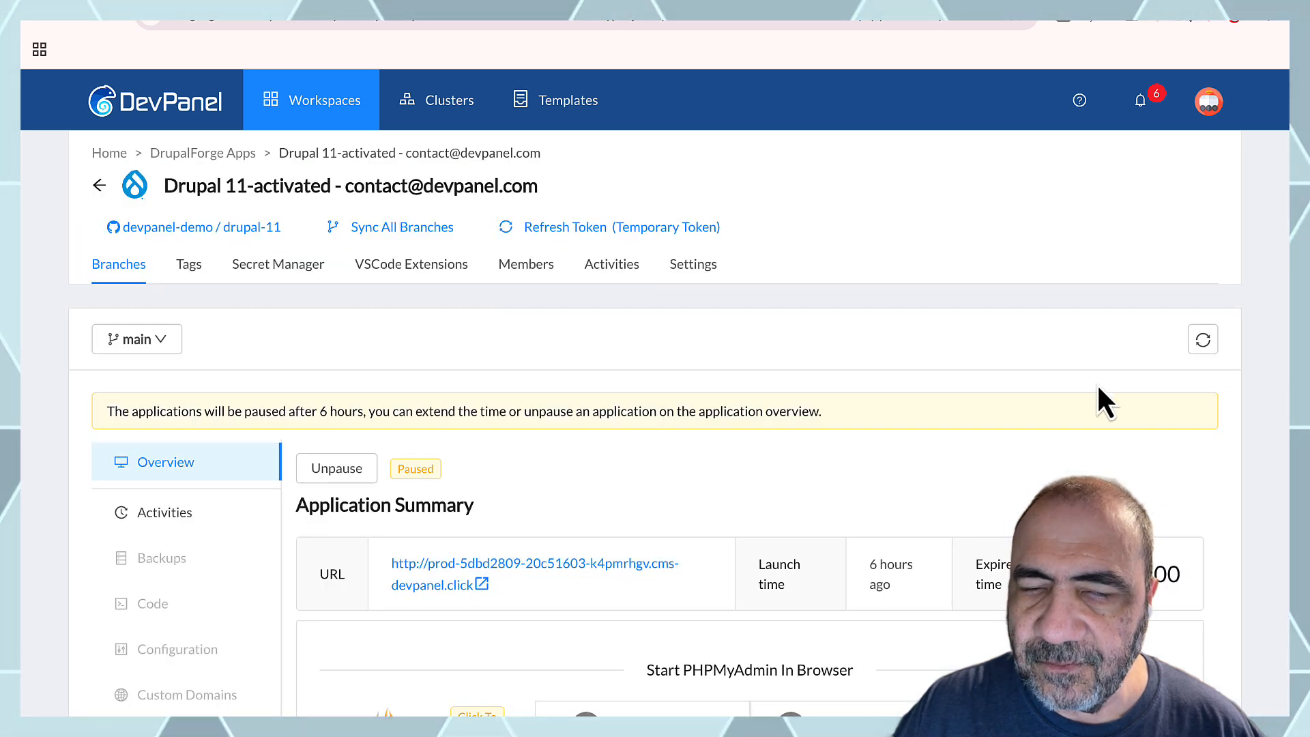
Unpause the Drupal 11 application in its DevPanel overview and check that the Drupal site loads
scroll(1094, 379, "down", 2)
scroll(1093, 395, "down", 1)
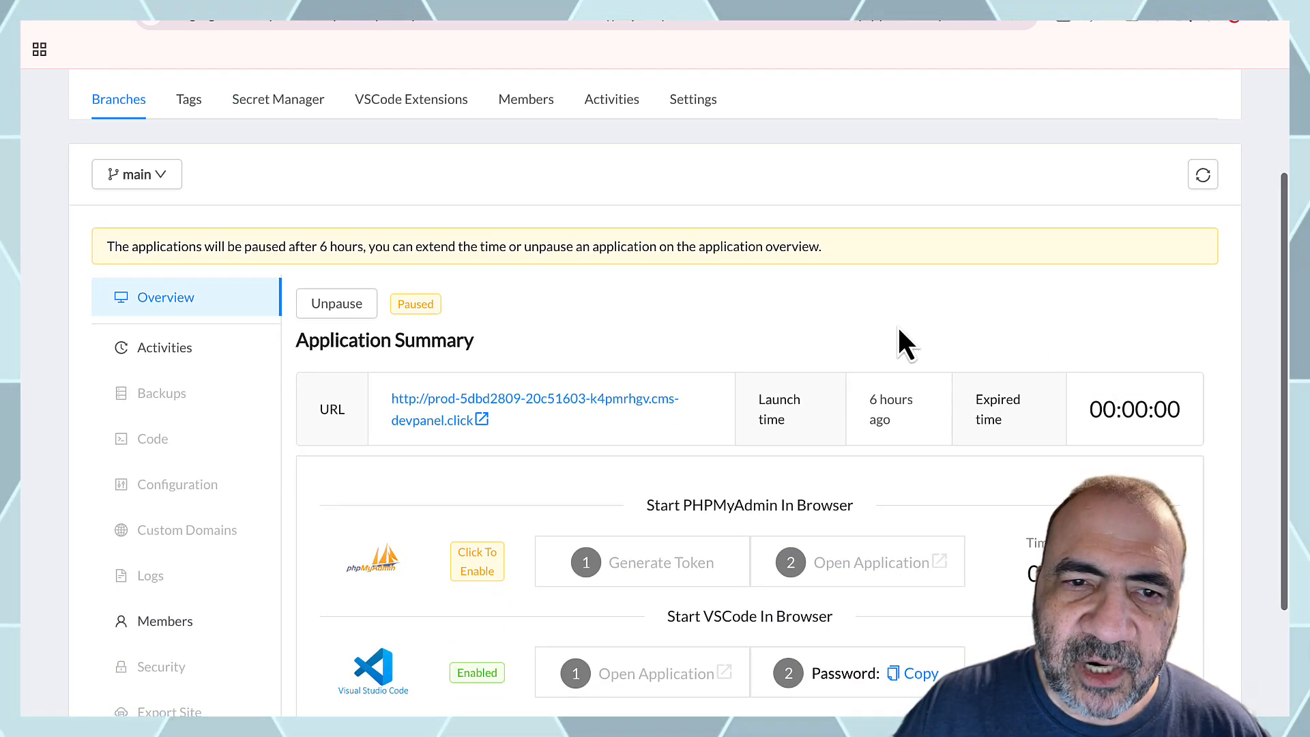
left_click(338, 304)
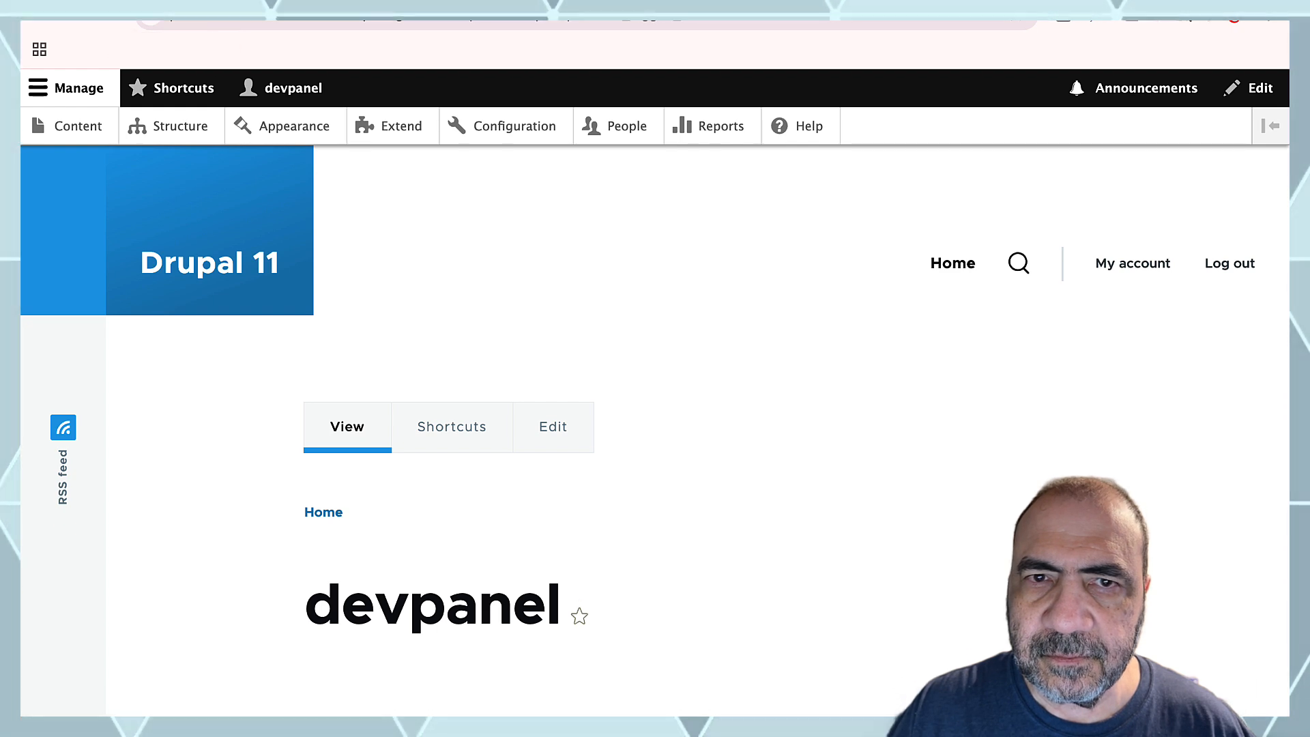
key("ctrl+shift+Tab")
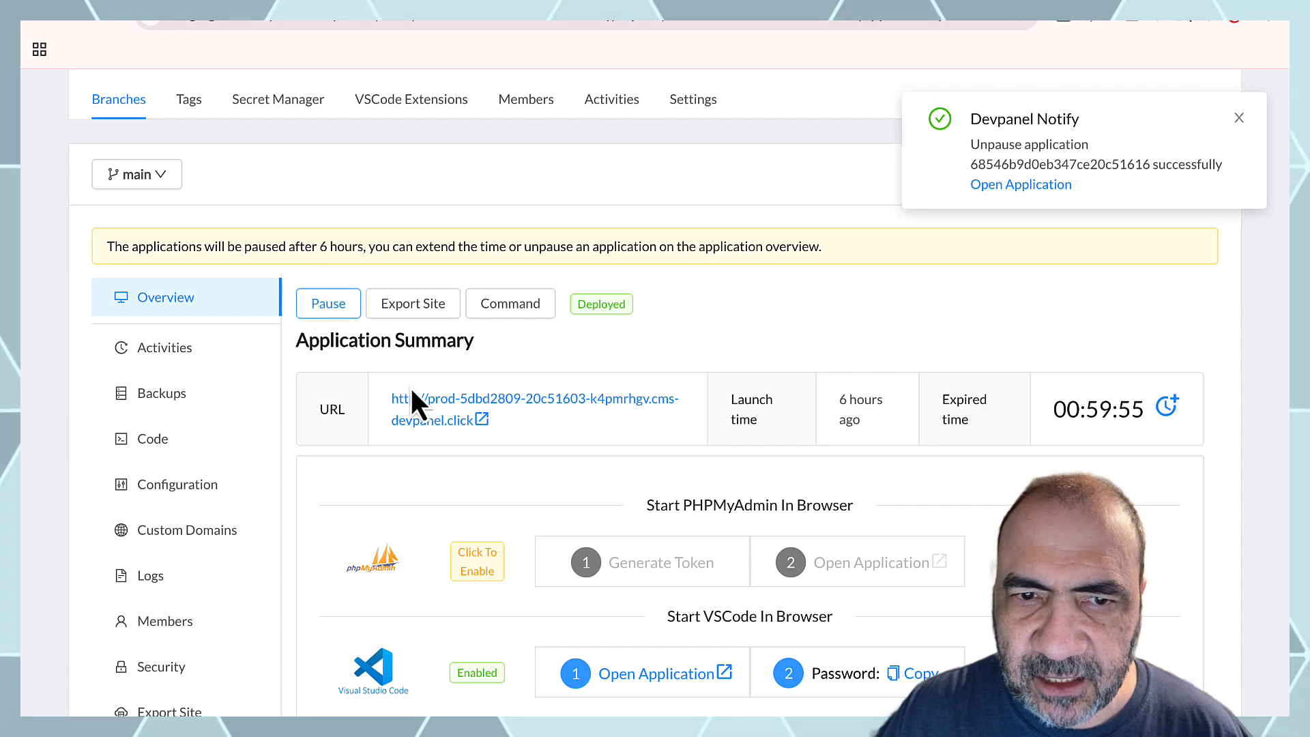
left_click(953, 3)
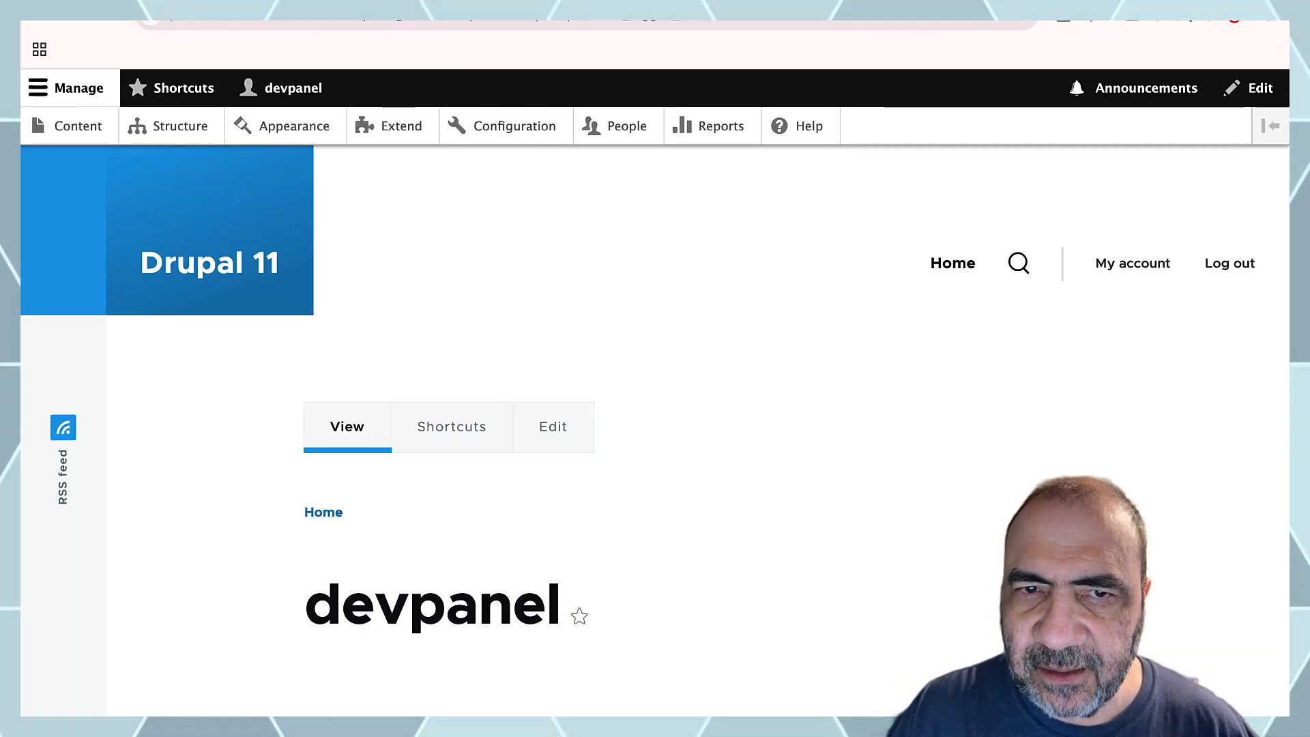
left_click(805, 3)
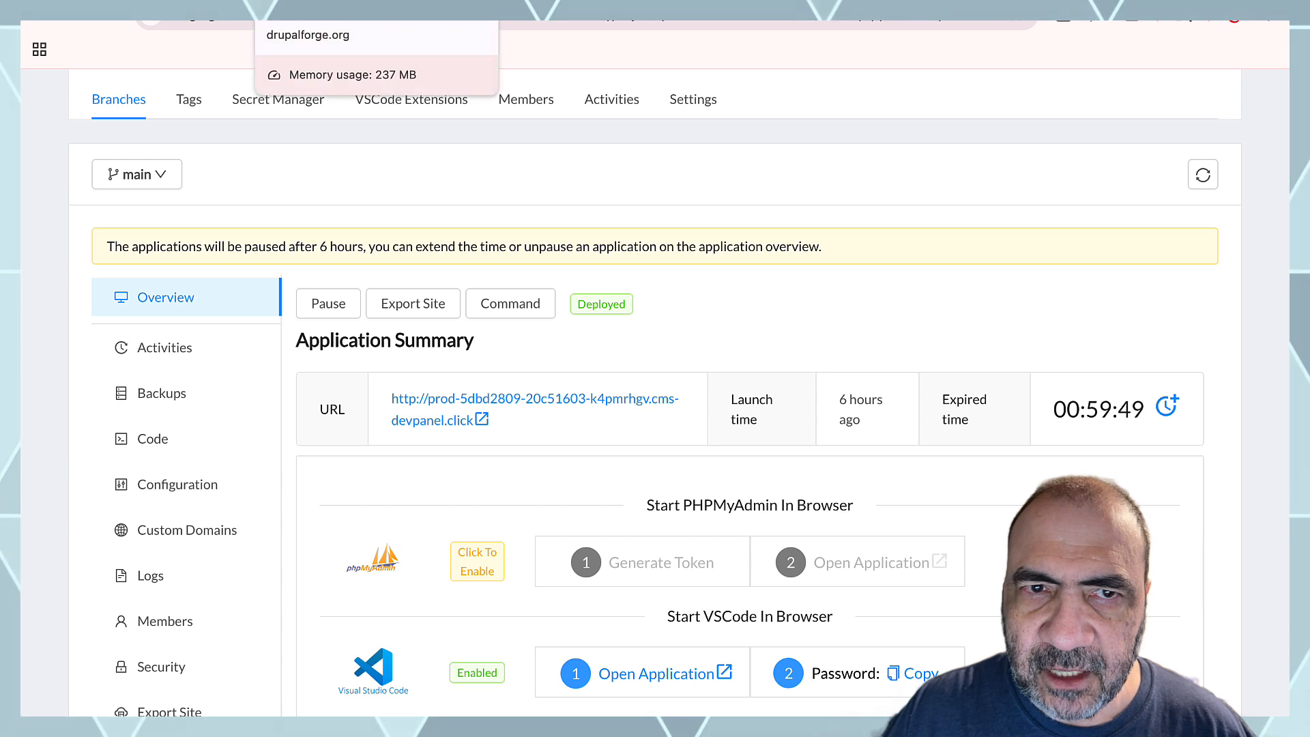
Check the application's status in the refreshed My App list on Drupal Forge, and open its workspace again
left_click(273, 5)
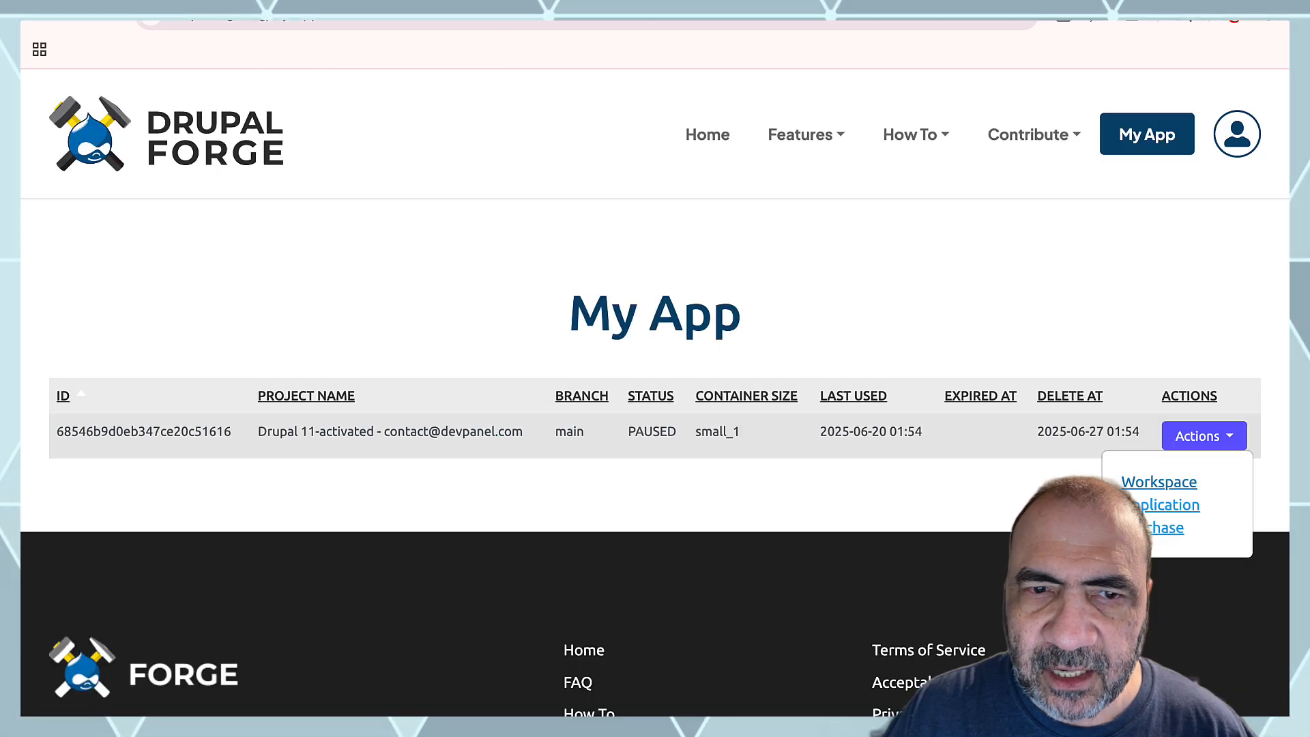
double_click(649, 432)
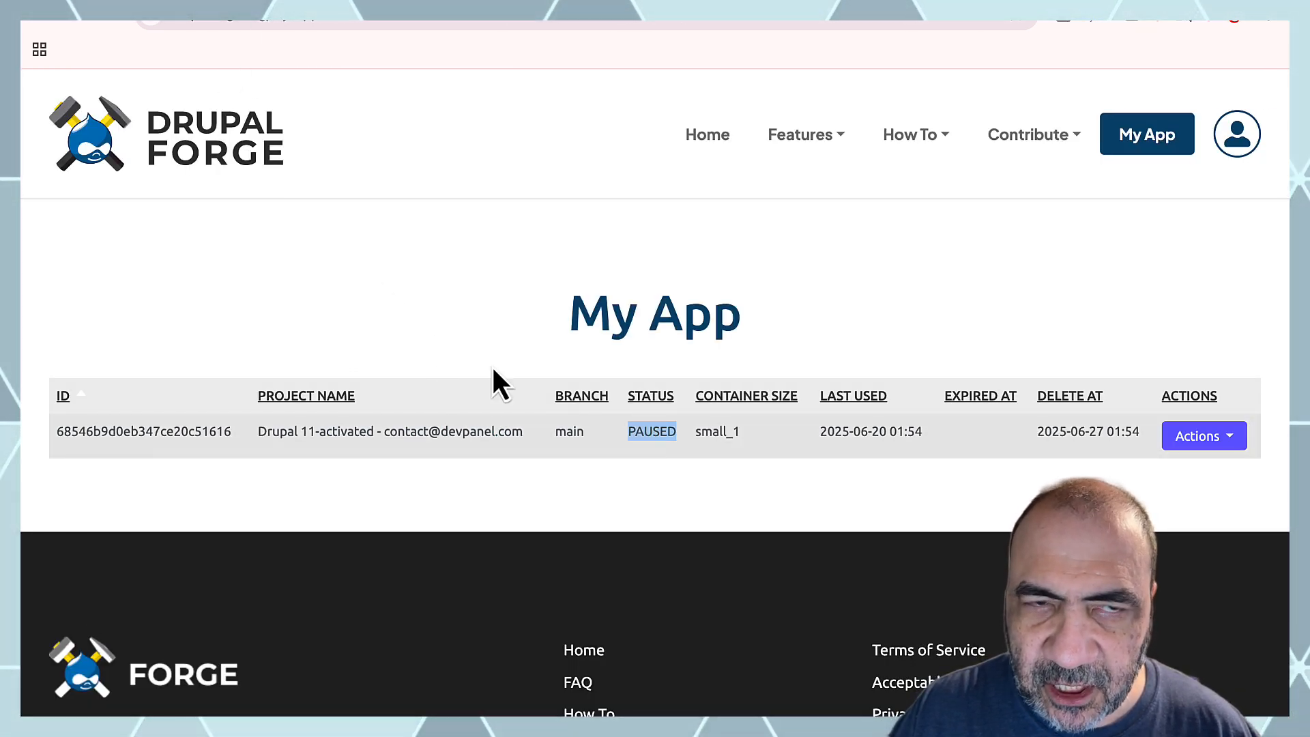
left_click(105, 19)
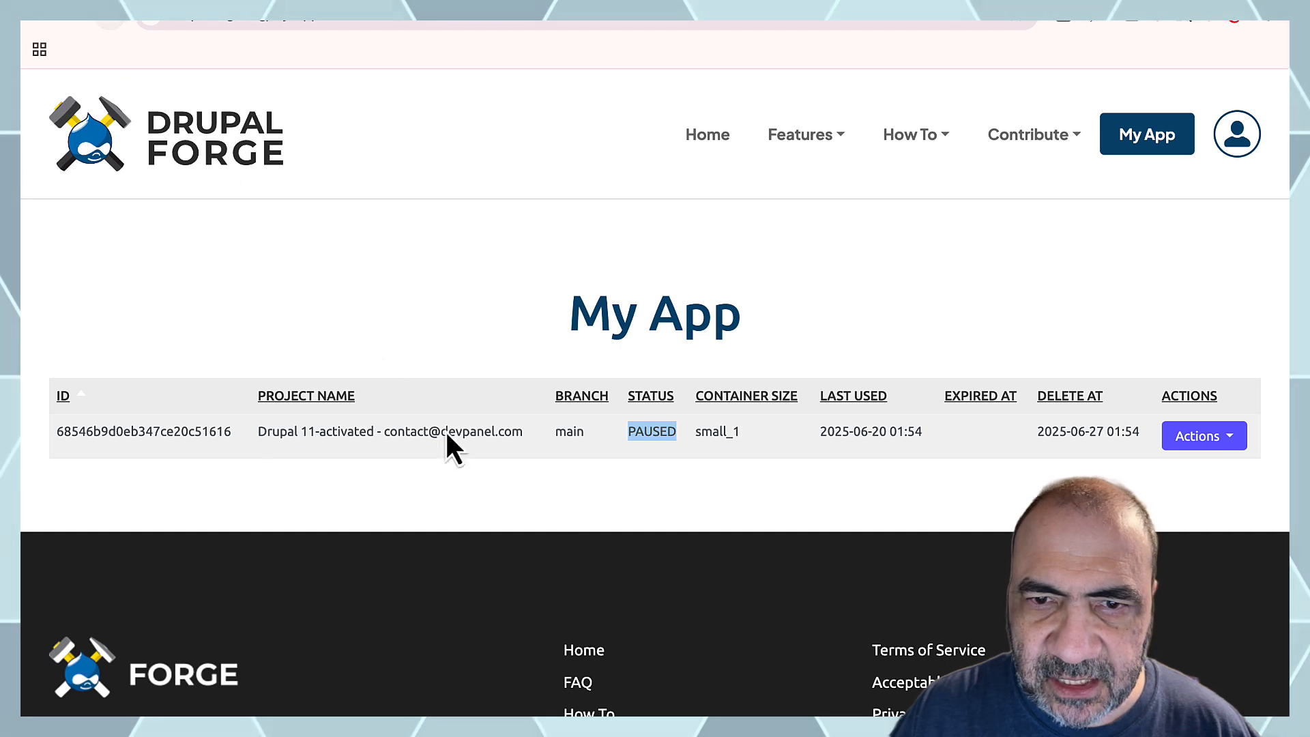
double_click(629, 433)
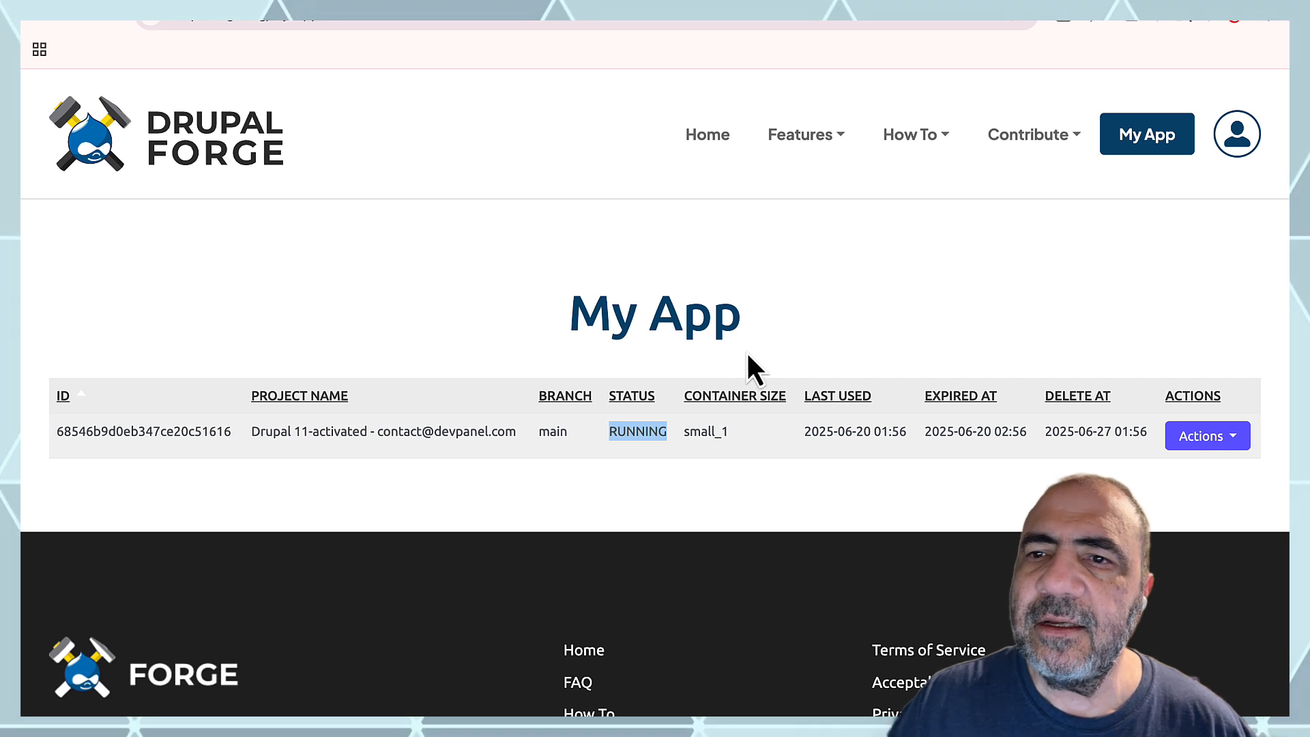
left_click(1158, 147)
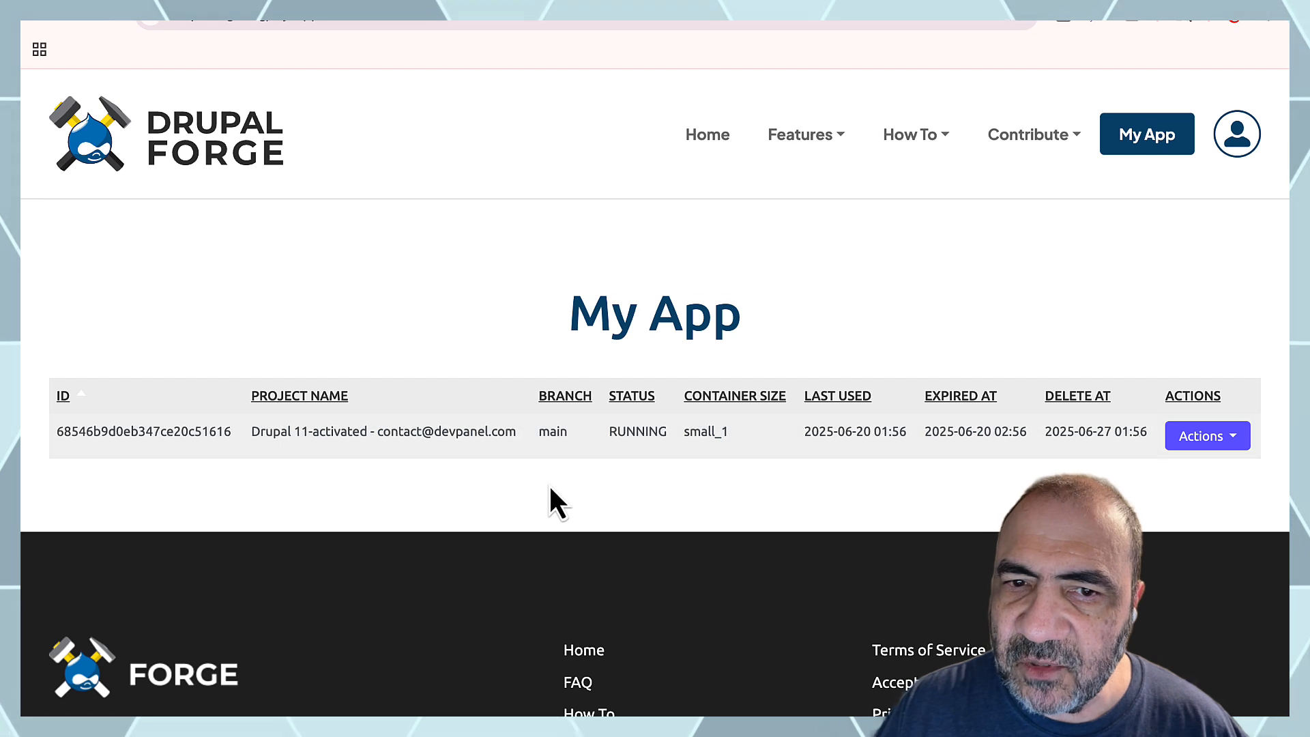
left_click(1222, 440)
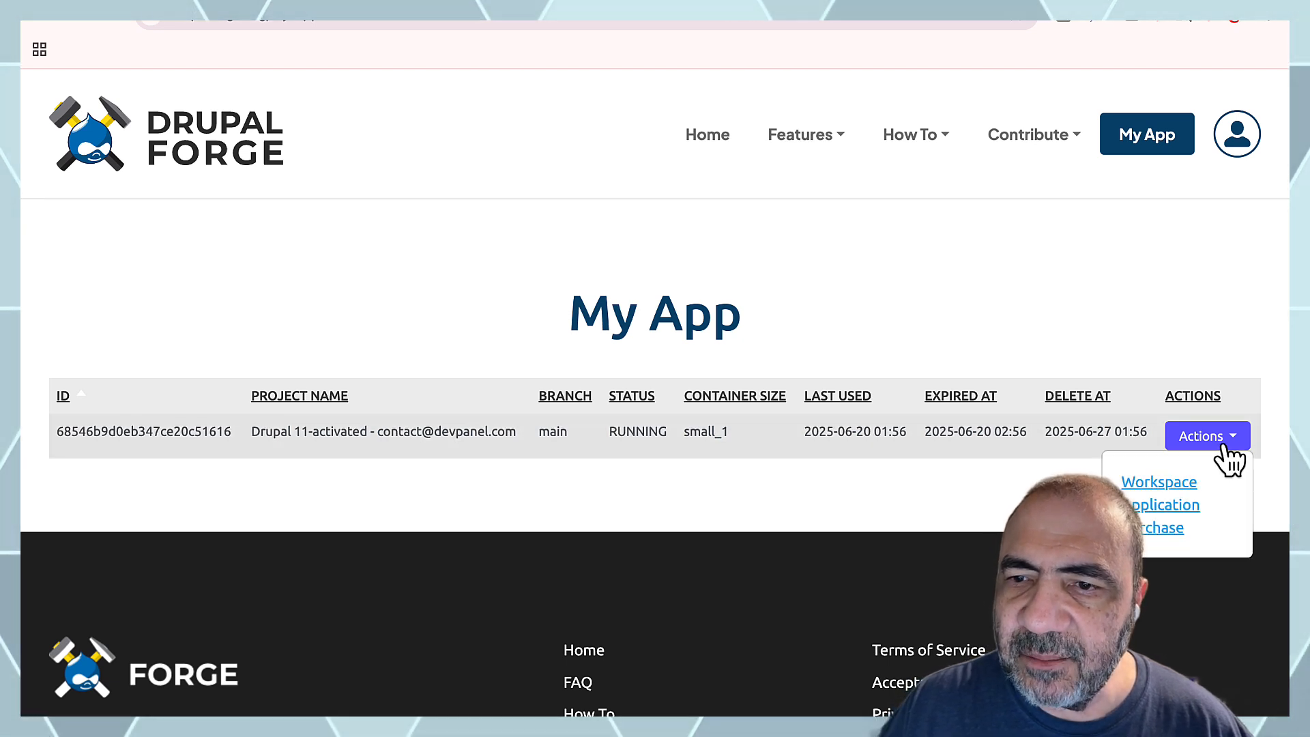
left_click(1167, 485)
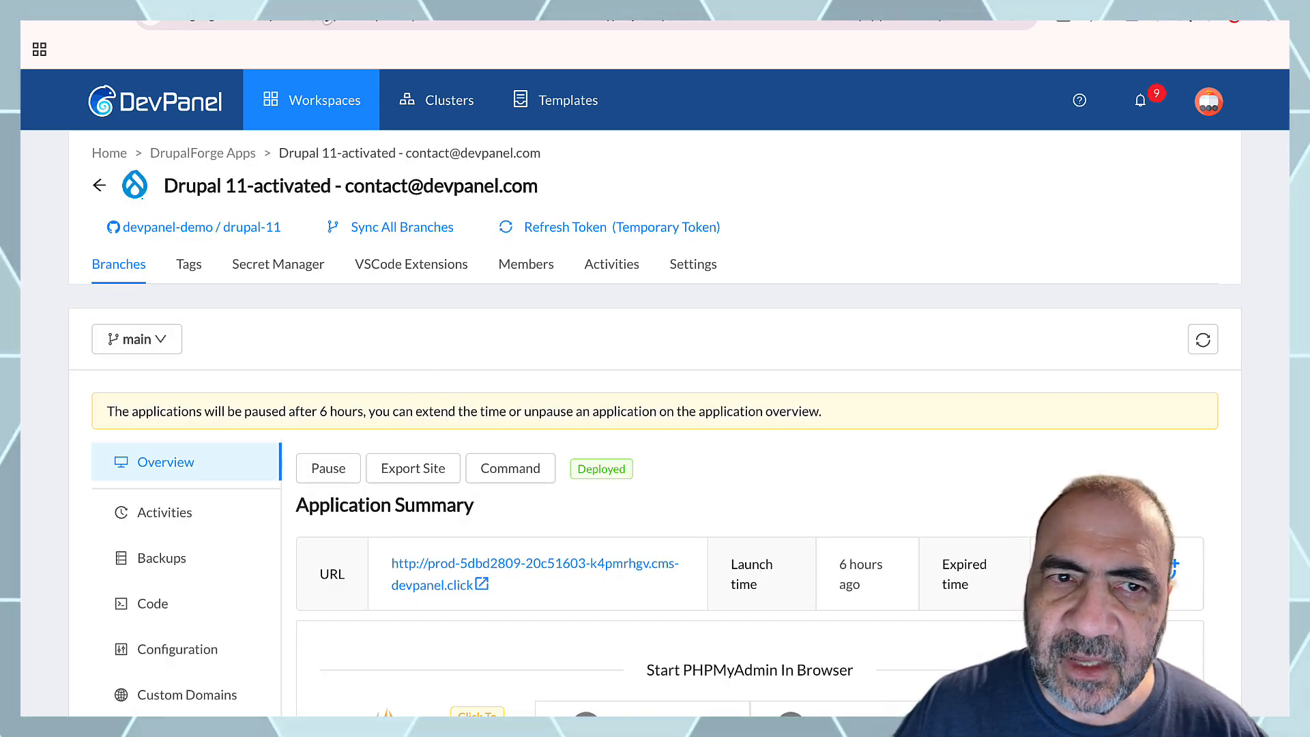
In the presentation's agenda, strike through "How to access paused sites" and "How to unpause/resume sites"
key("ctrl+Tab")
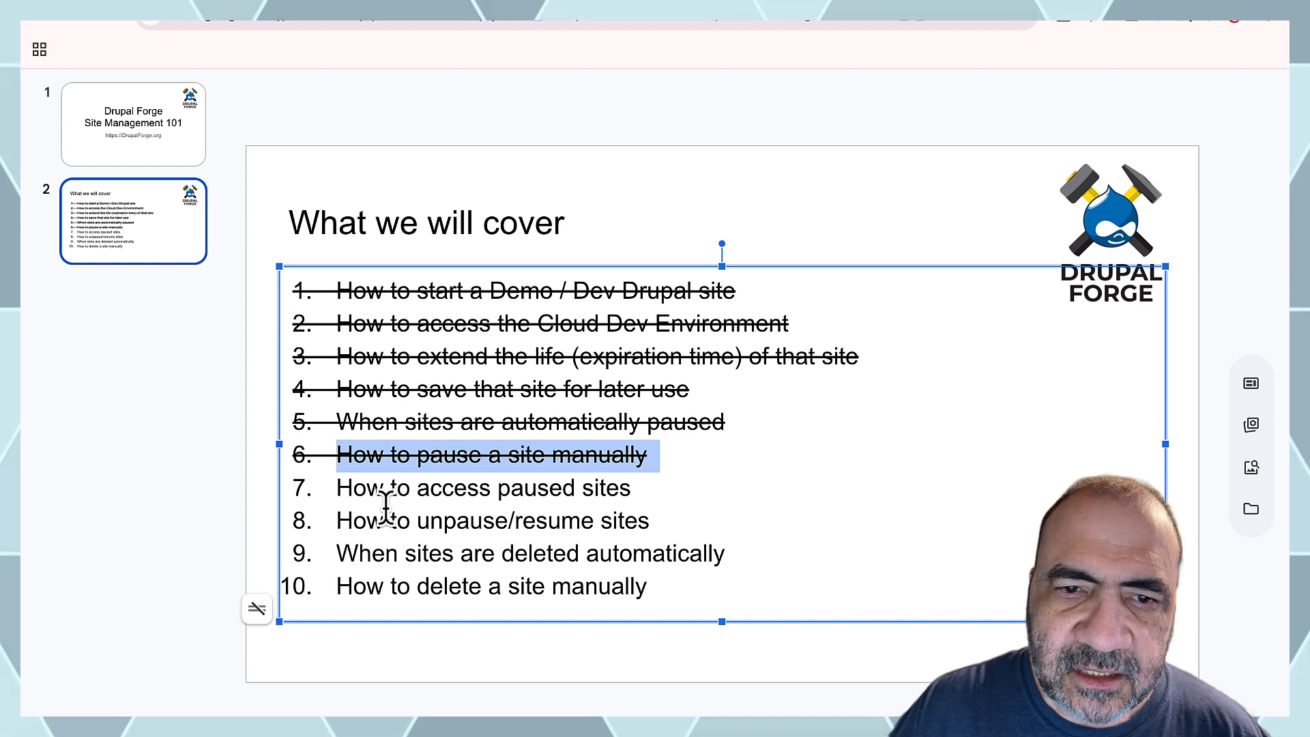
triple_click(362, 487)
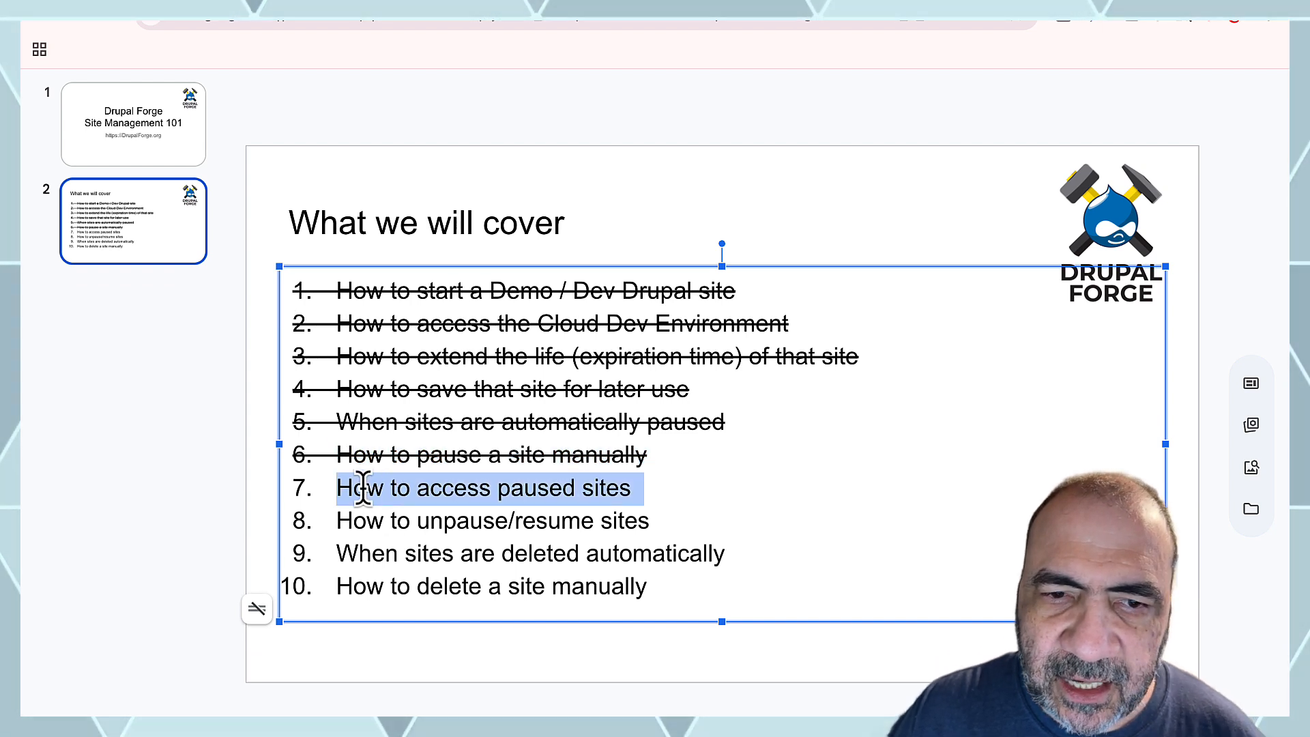
key("alt+shift+5")
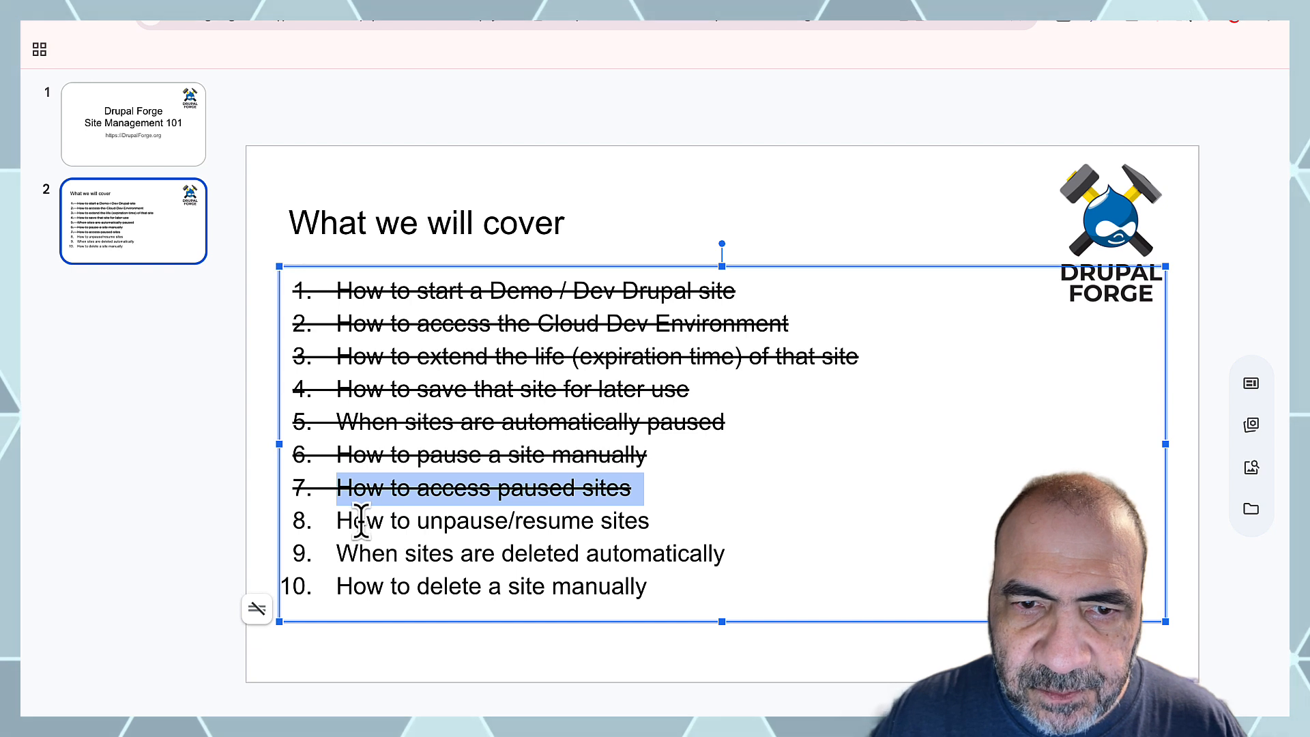
triple_click(362, 522)
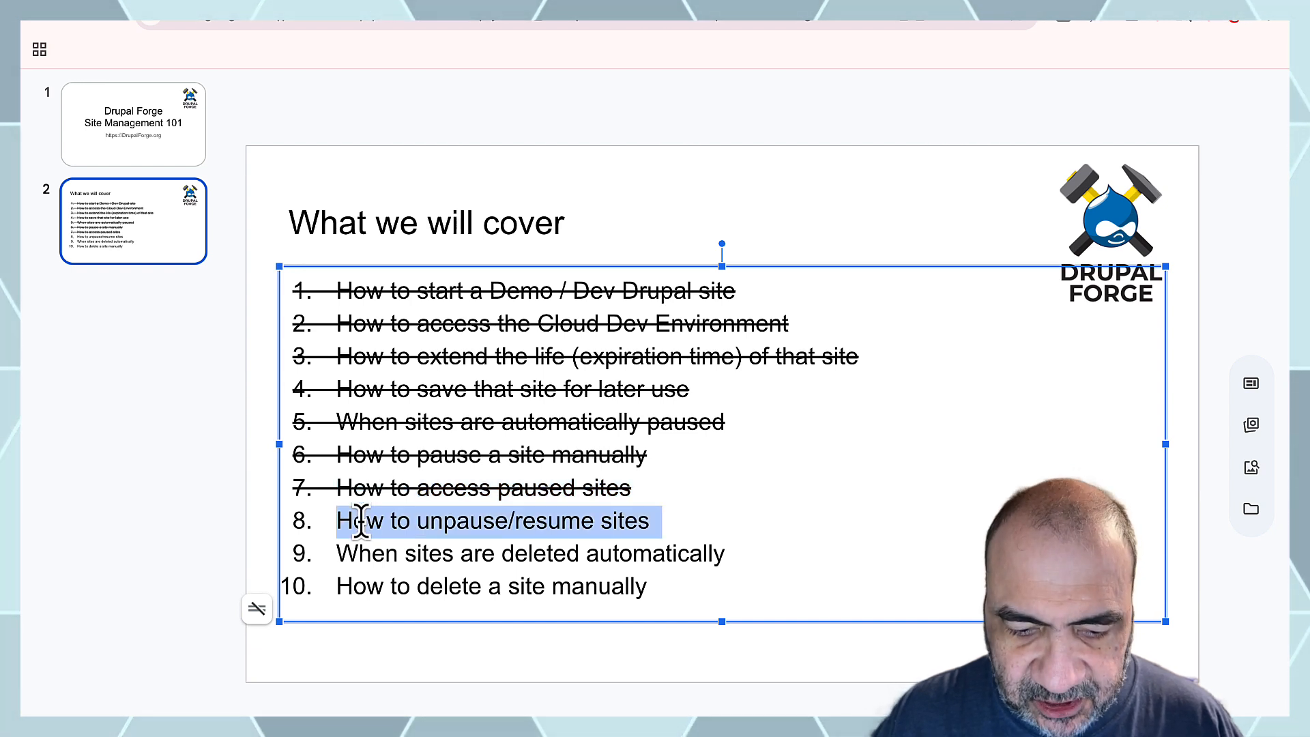
key("alt+shift+5")
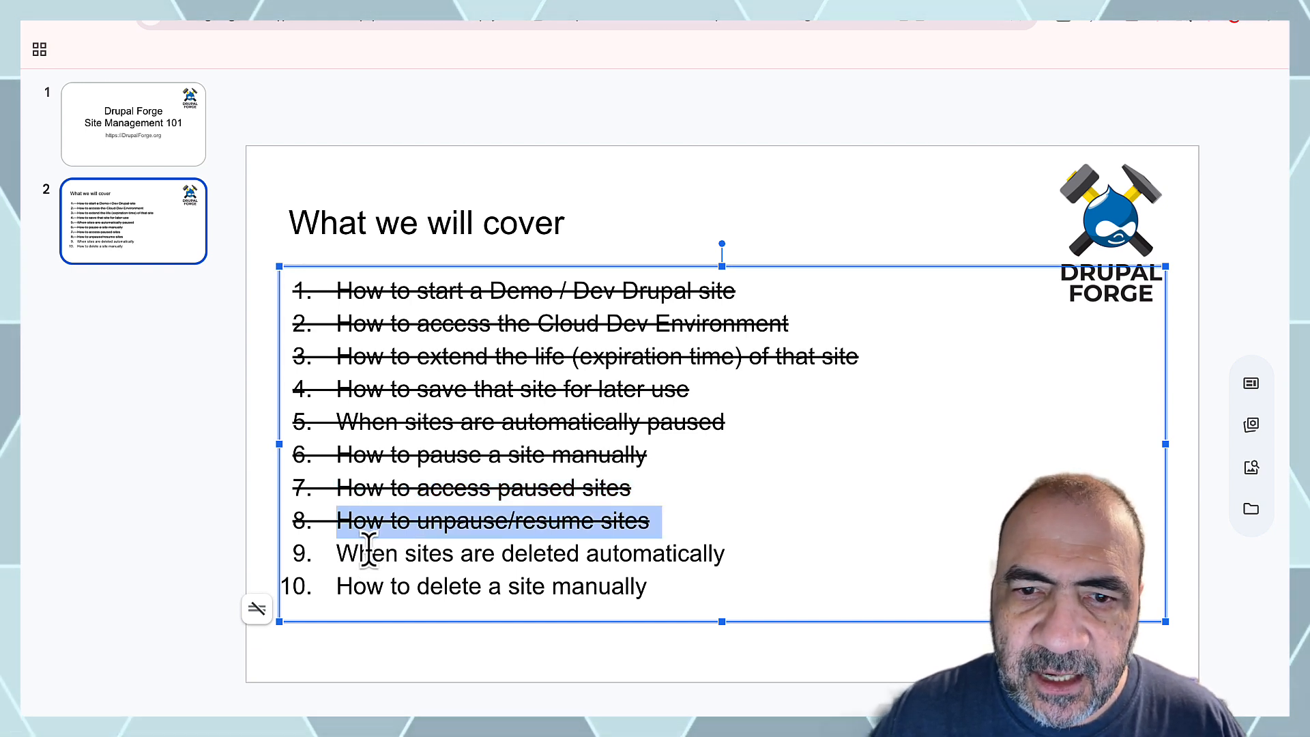
Highlight the agenda item "When sites are deleted automatically", and review the application's expiration time in its DevPanel overview
triple_click(362, 551)
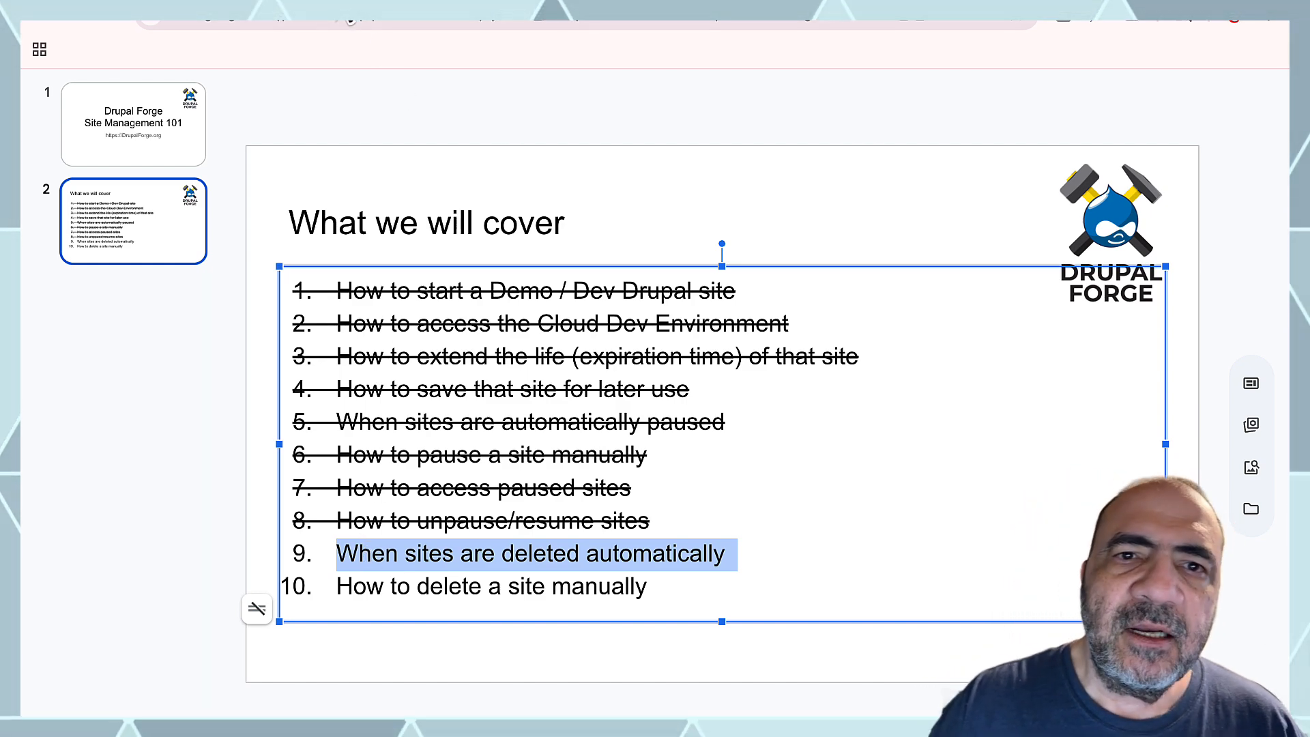
left_click(351, 1)
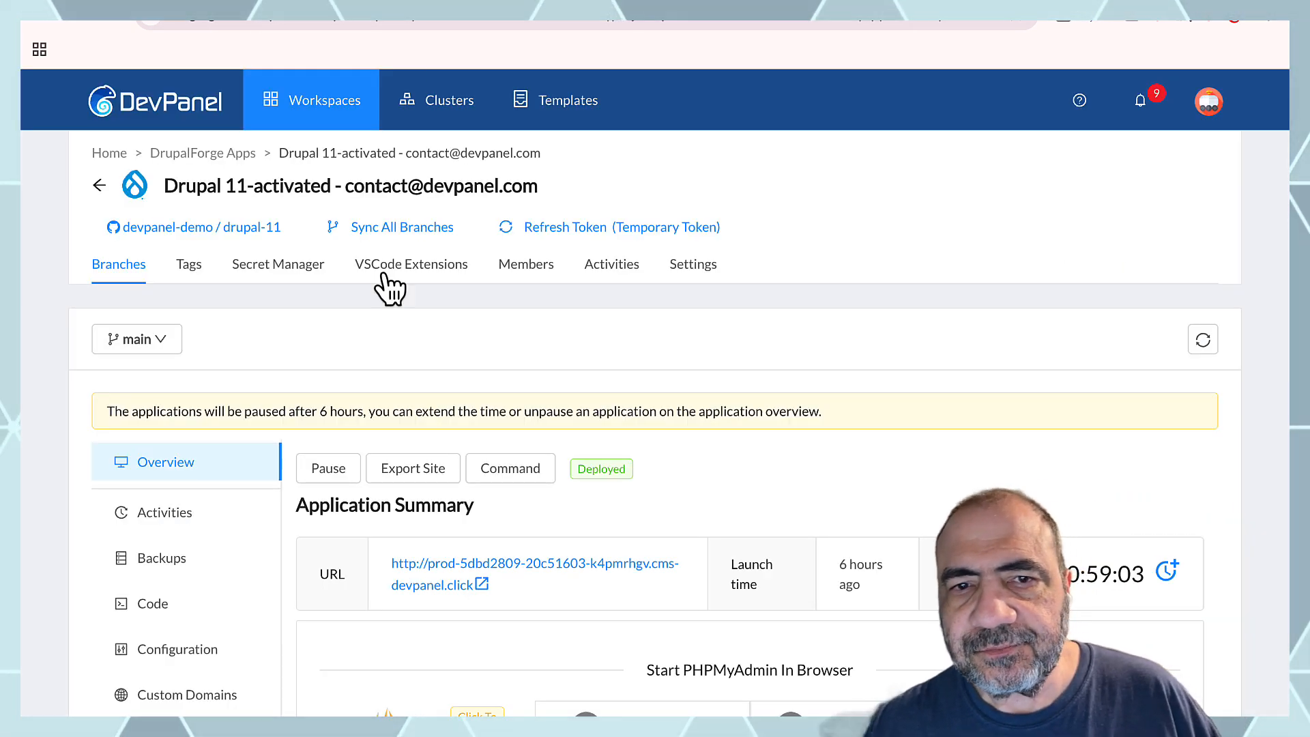
scroll(382, 308, "down", 3)
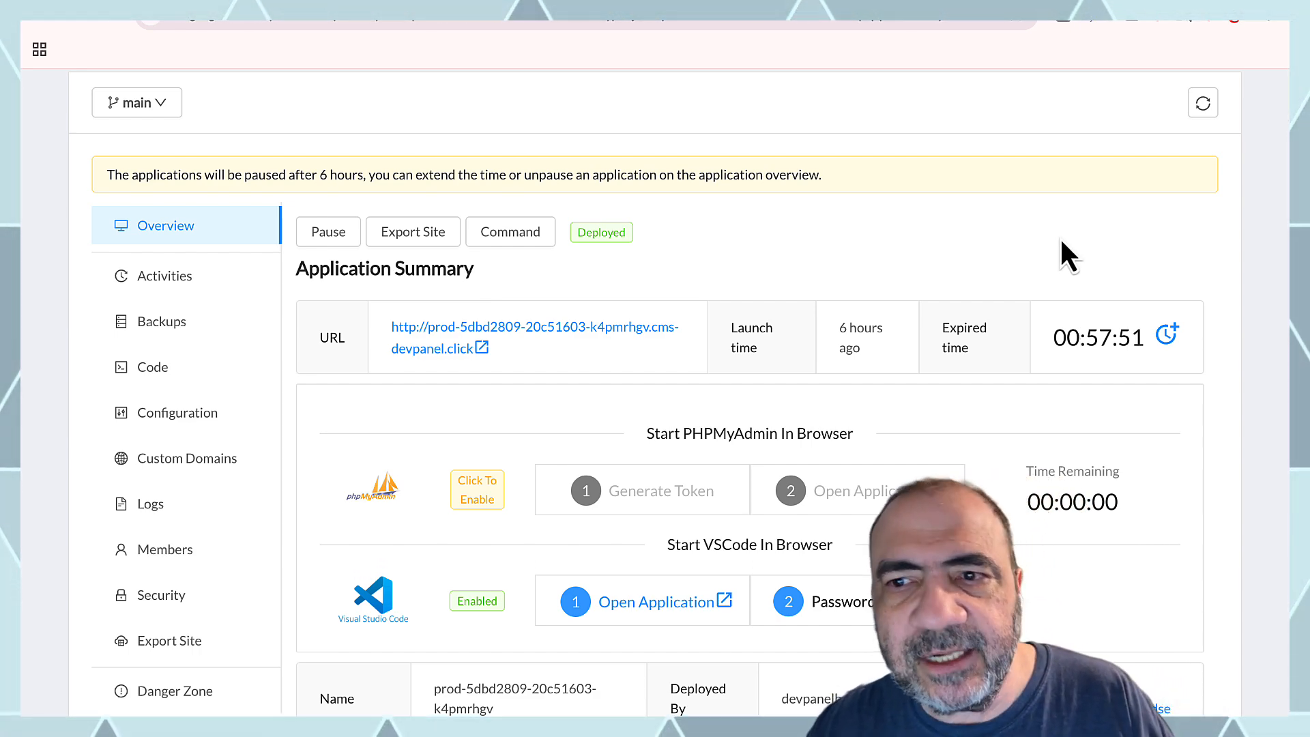
scroll(1027, 256, "up", 3)
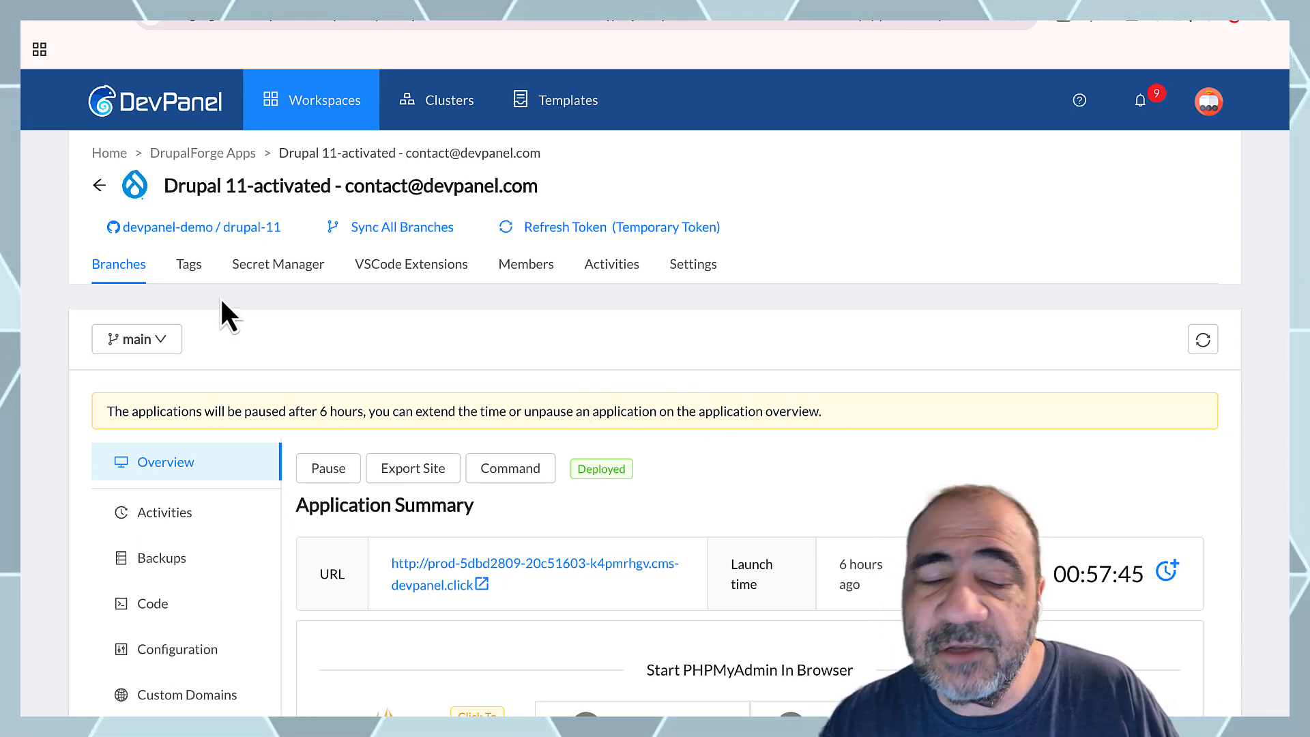
View the DrupalForge Apps workspace's project list, and reopen the Drupal 11 project's main branch overview from there
left_click(220, 159)
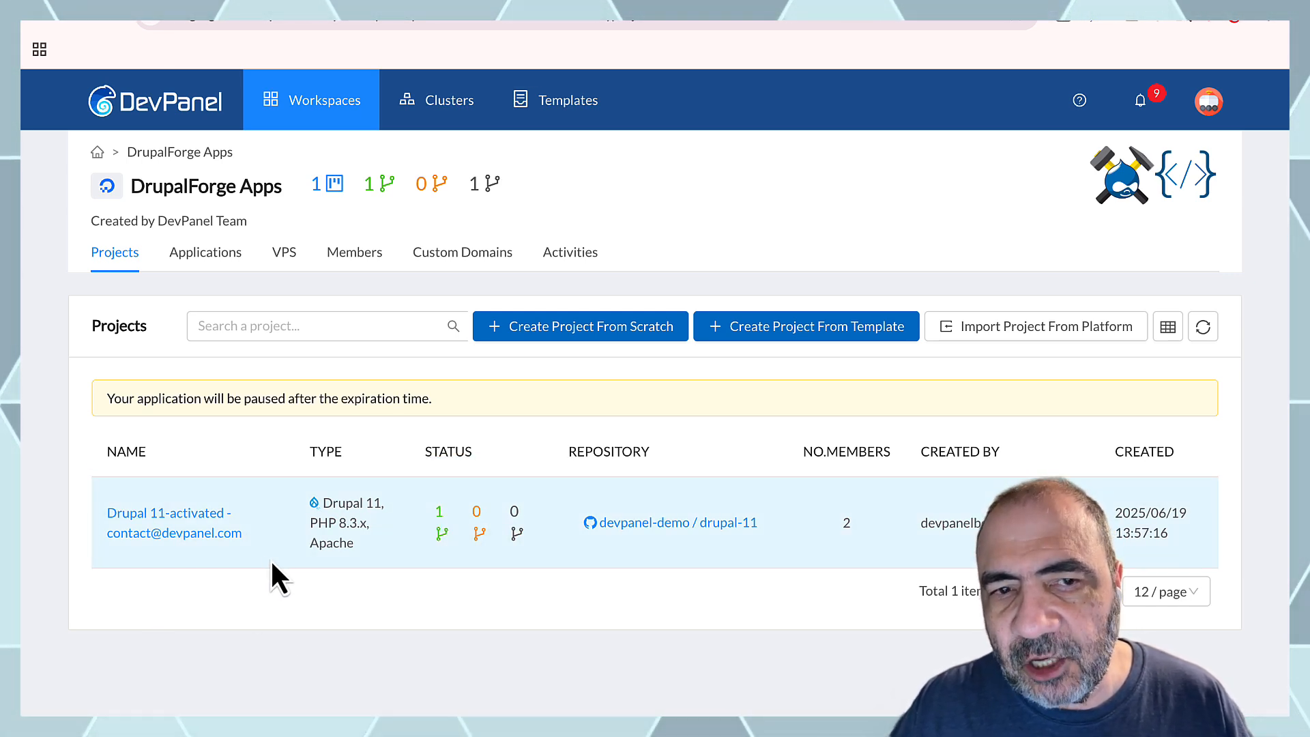
left_click(205, 539)
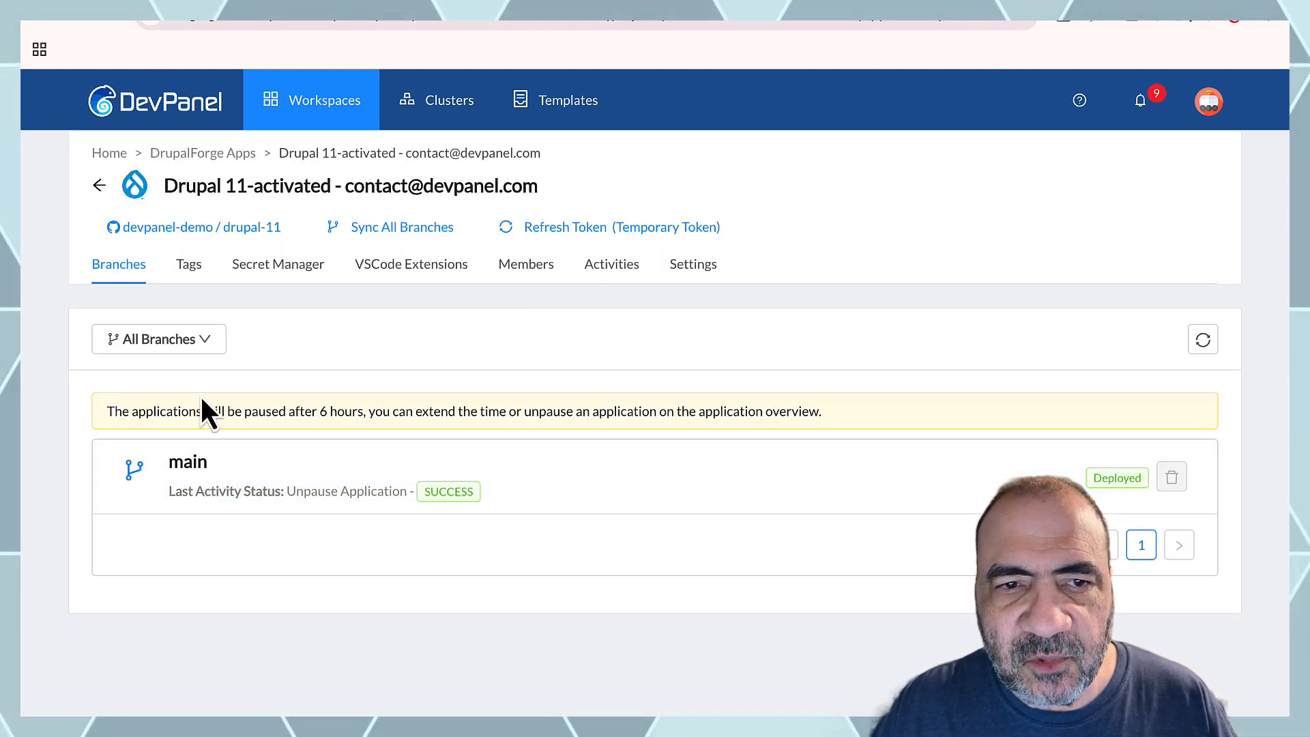
left_click(204, 340)
left_click(180, 485)
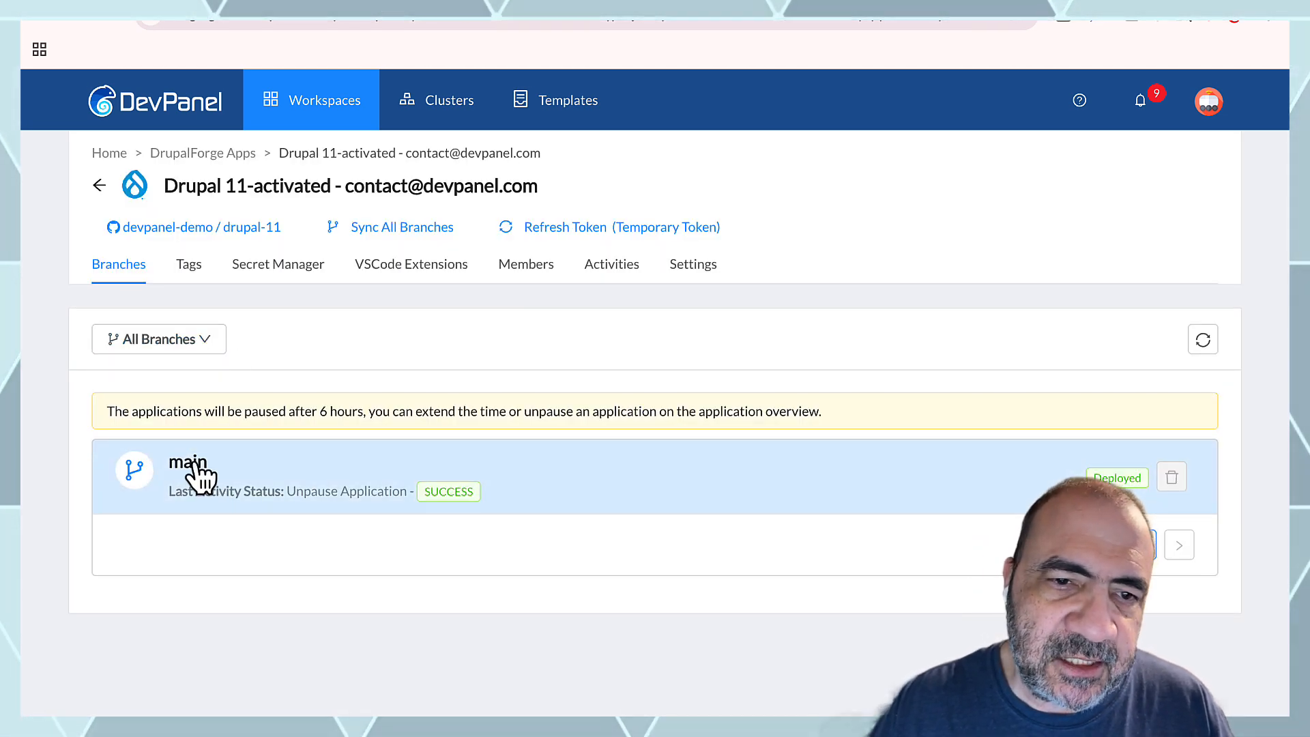
left_click(191, 470)
scroll(184, 508, "down", 3)
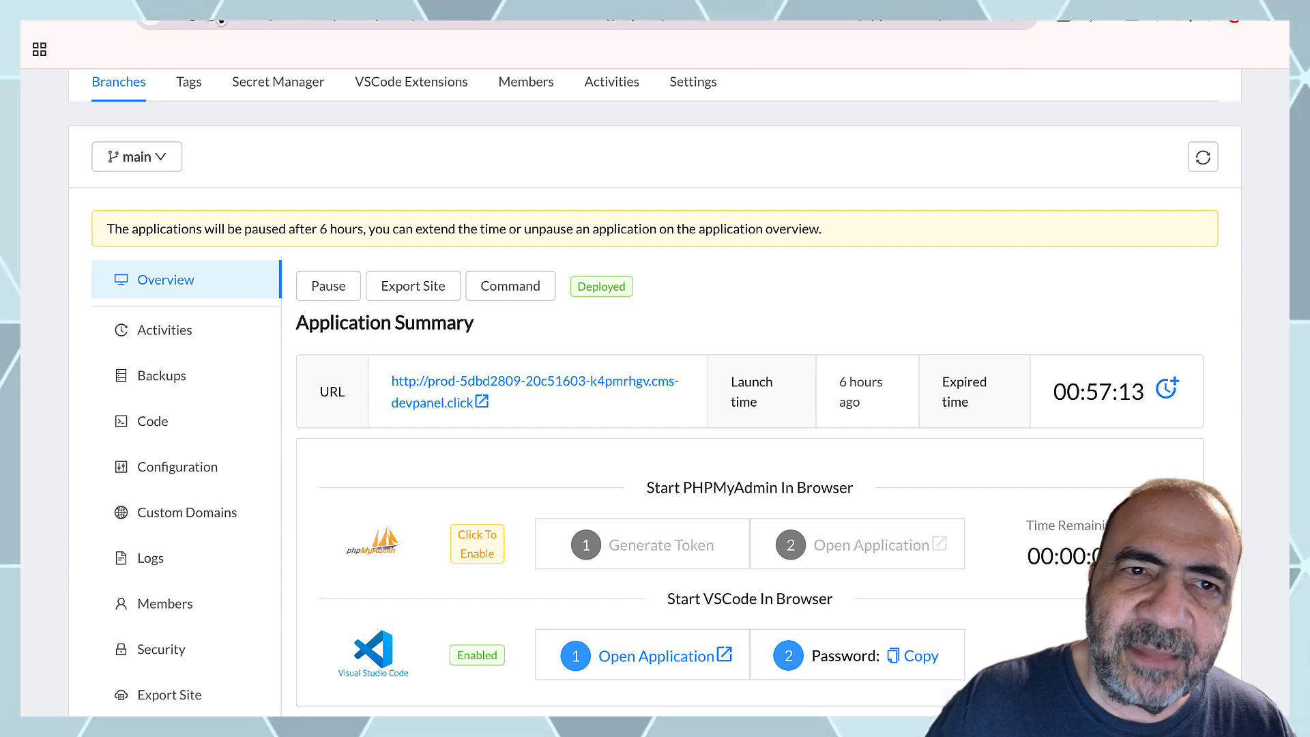
In the presentation's agenda, strike through "When sites are deleted automatically" and select "How to delete a site manually"
left_click(213, 3)
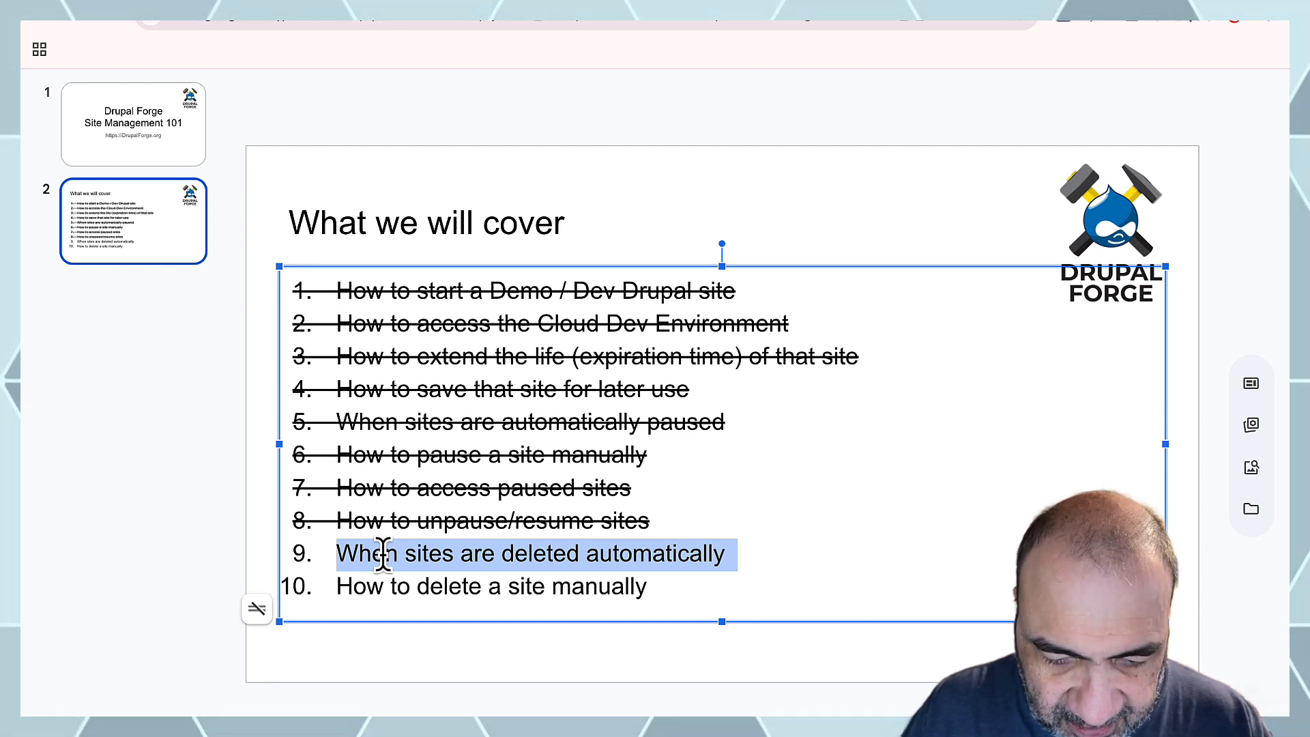
triple_click(360, 587)
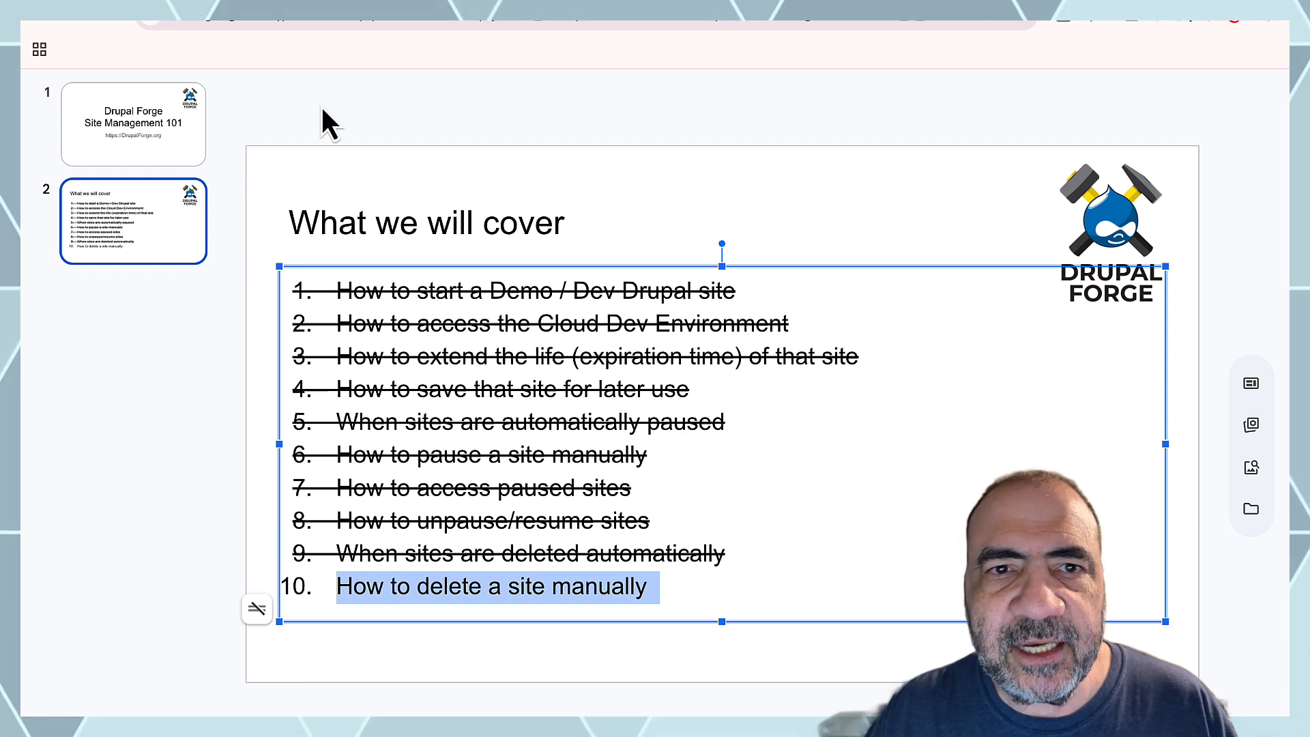
Return to the Demo Drupal 11 template page on Drupal Forge and request deletion of the running site
left_click(273, 10)
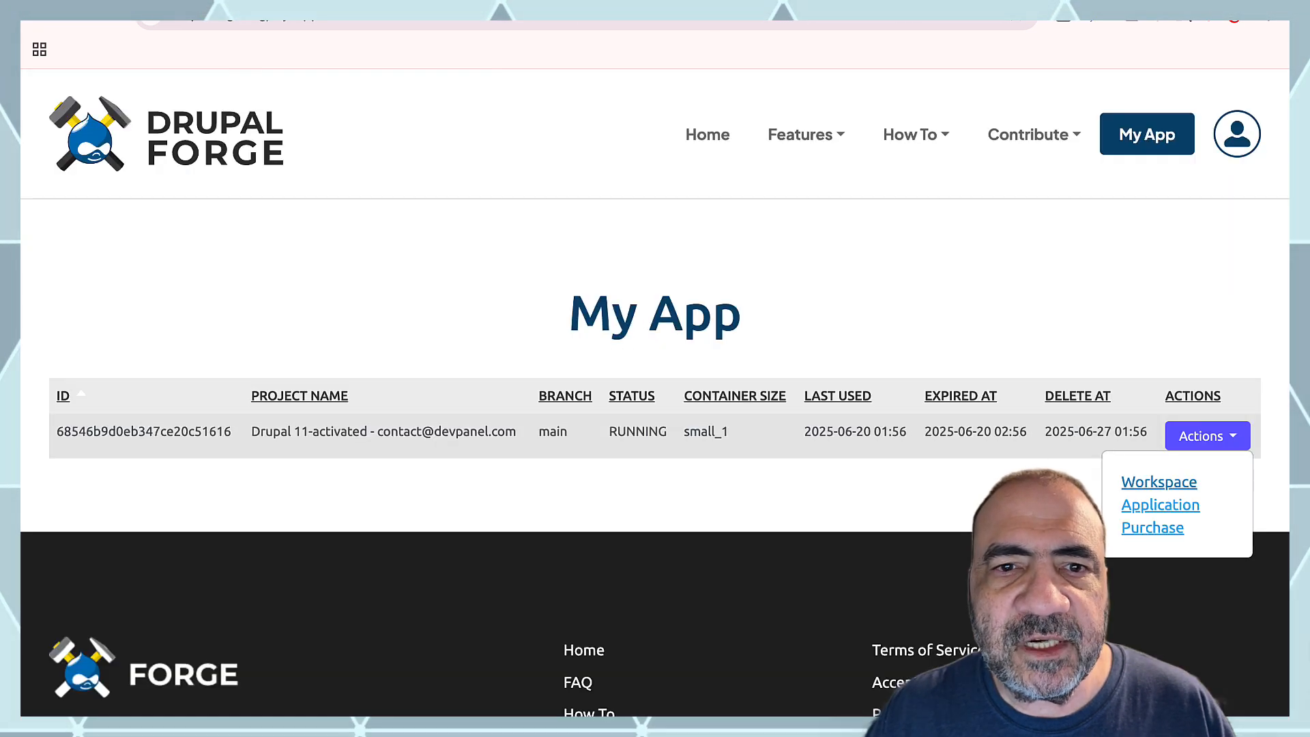
left_click(272, 70)
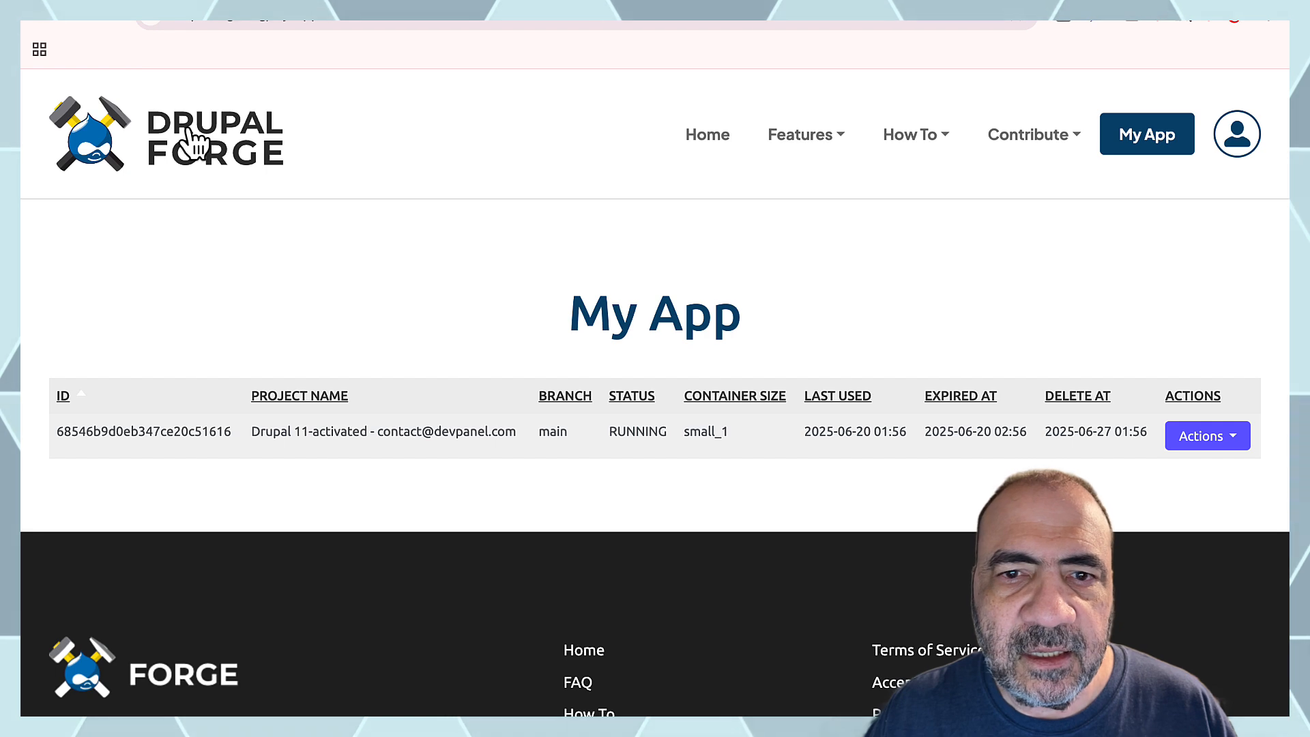
left_click(224, 167)
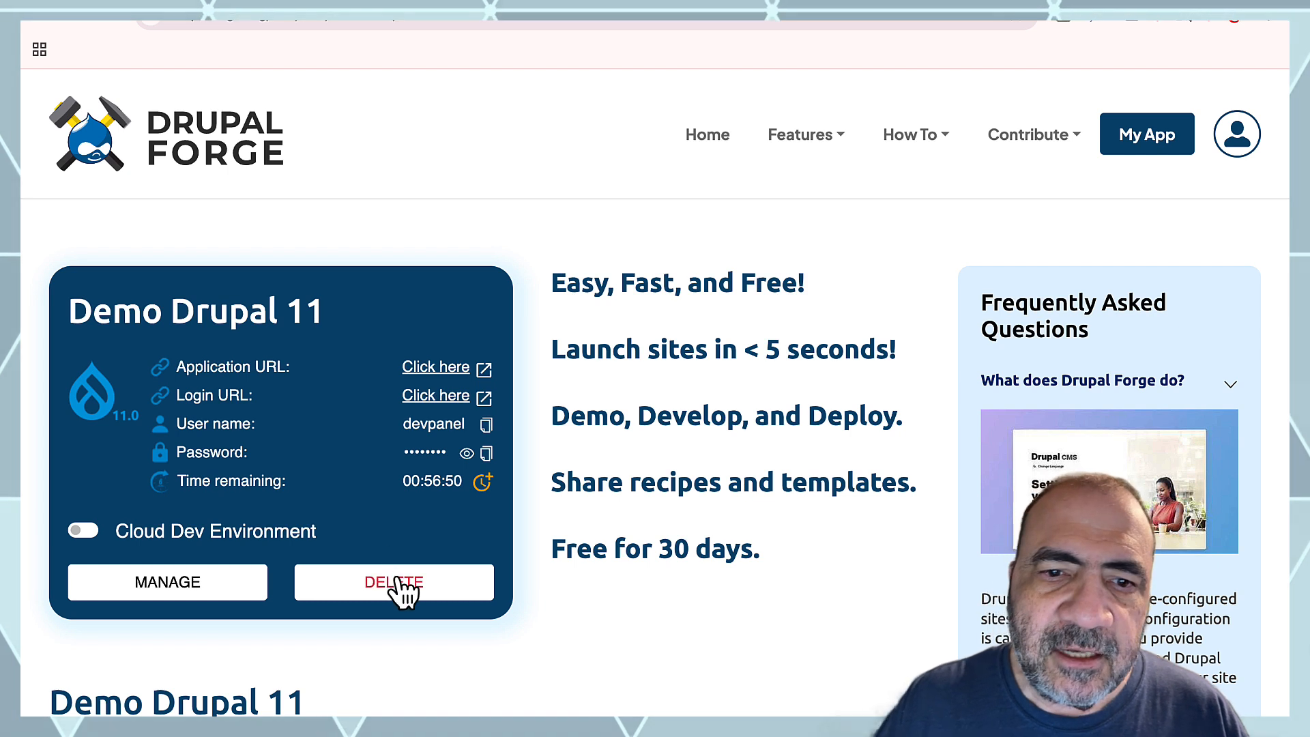
left_click(396, 588)
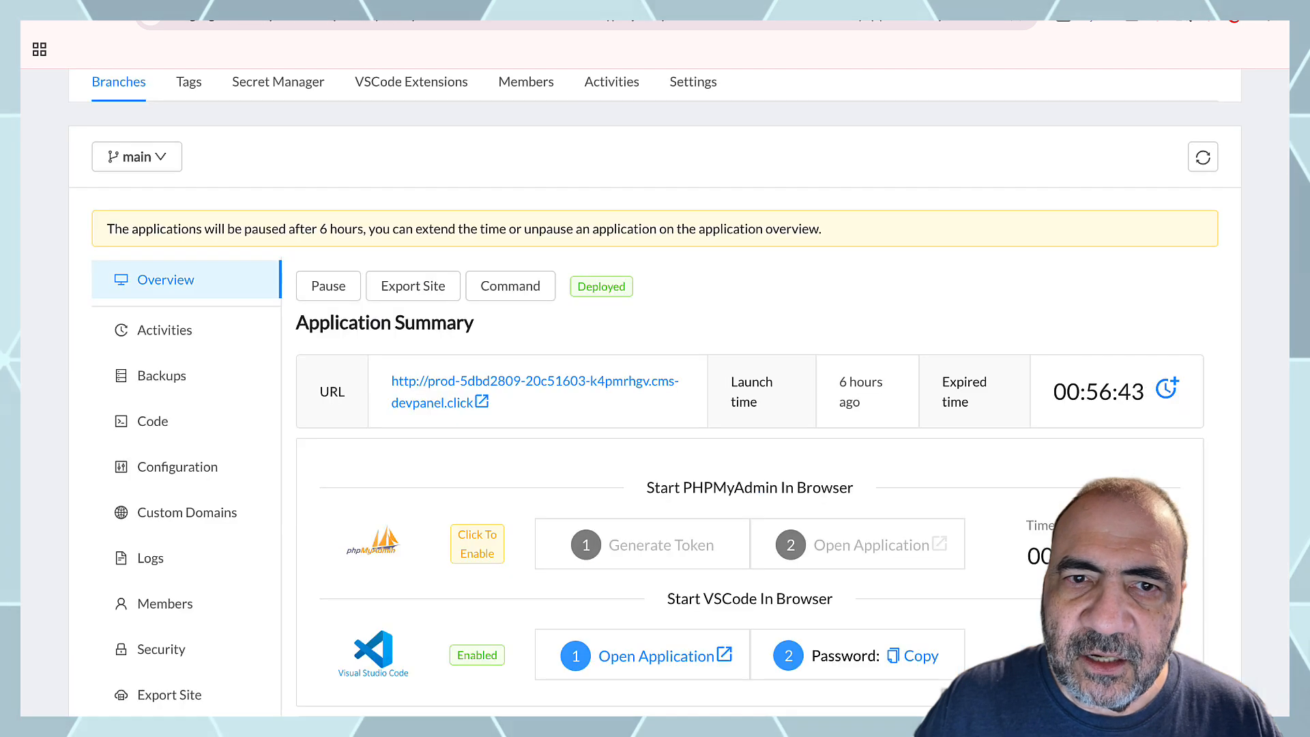
Open the main branch's Danger Zone in DevPanel and enter "branch/main" as the deletion confirmation text
scroll(183, 689, "down", 2)
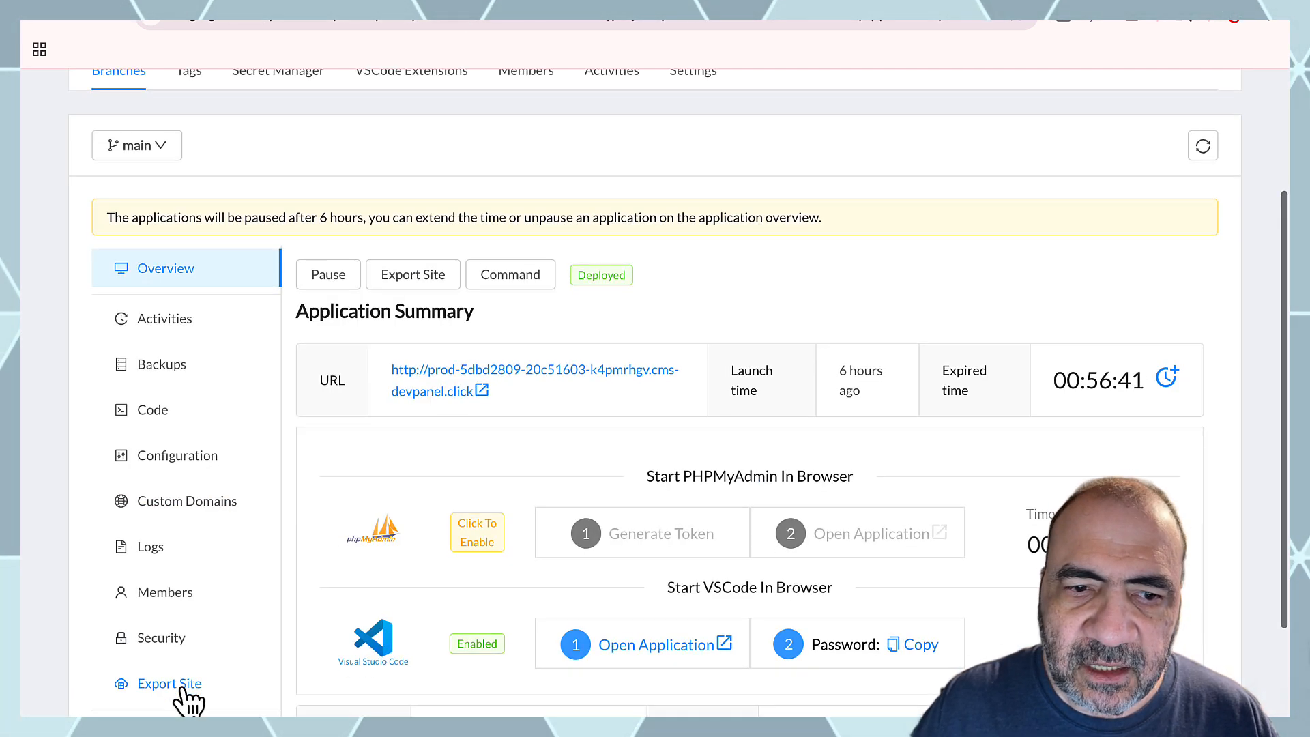
scroll(191, 655, "up", 5)
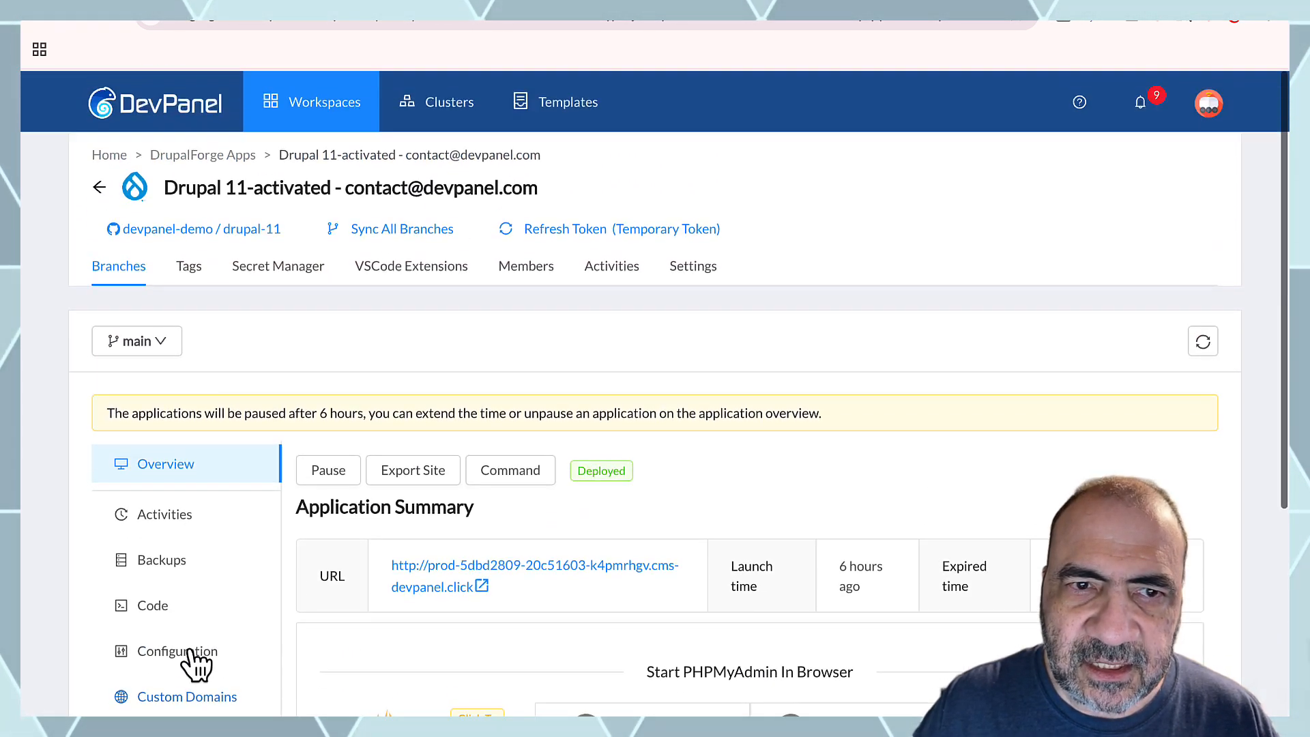
scroll(172, 532, "down", 5)
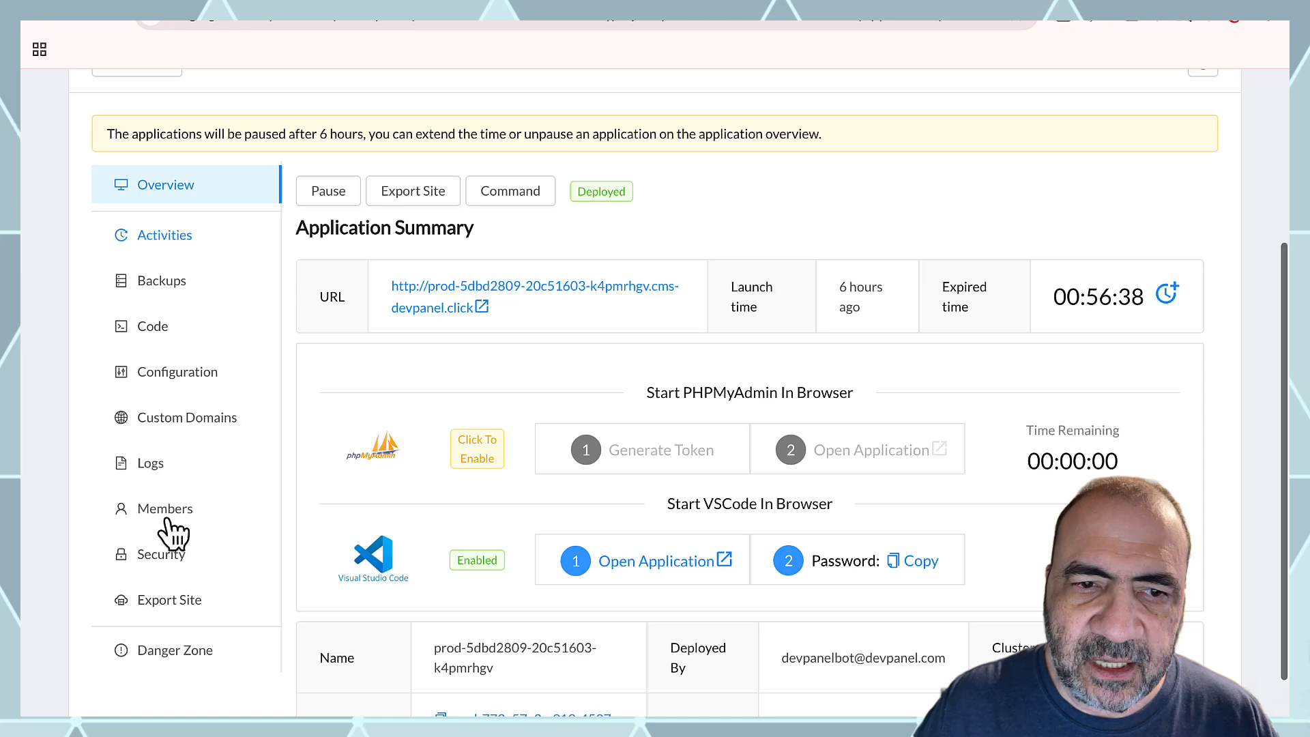
left_click(167, 656)
left_click(511, 318)
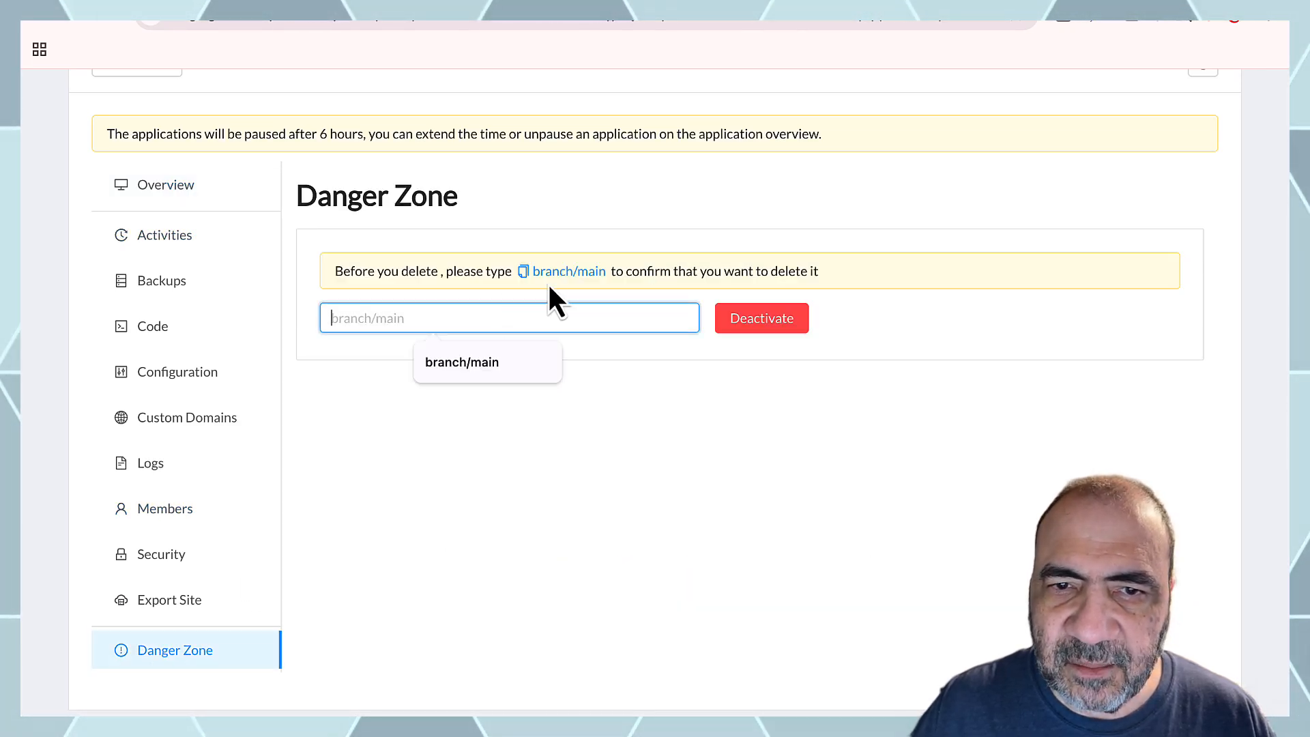
left_click(526, 274)
left_click(503, 319)
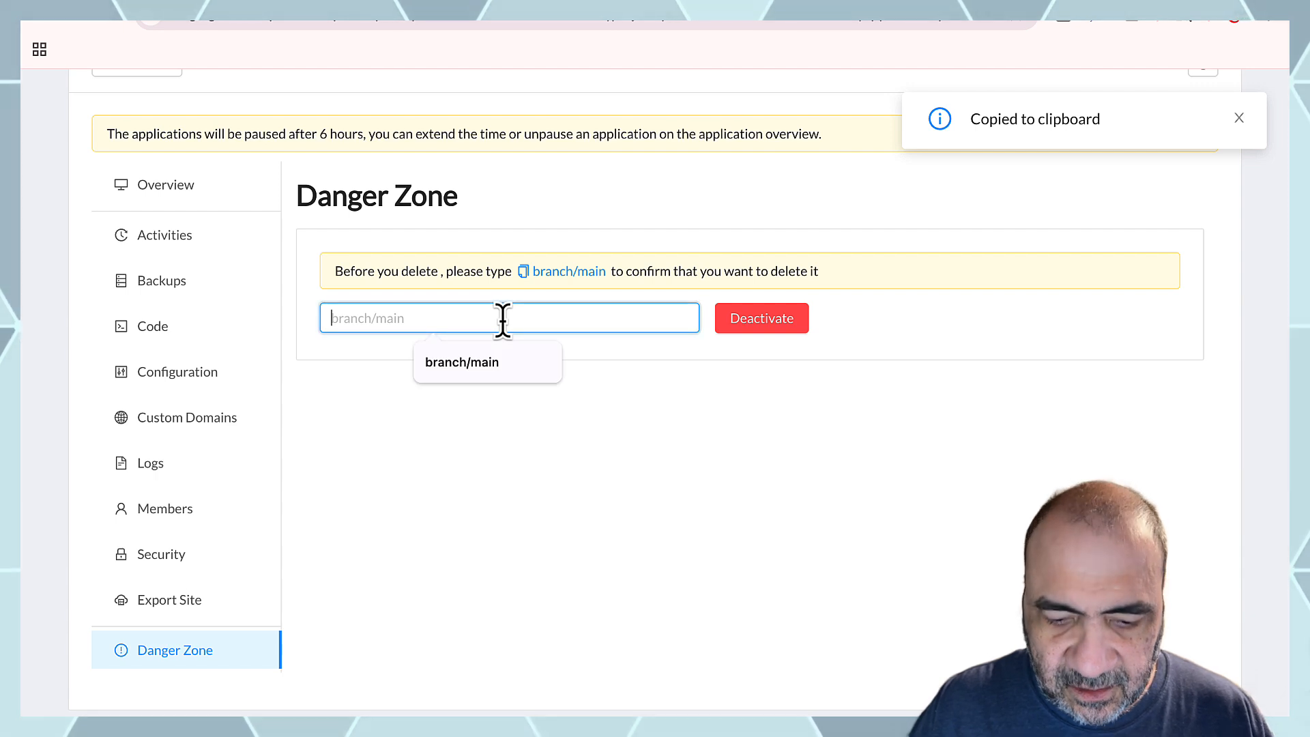
key("ctrl+v")
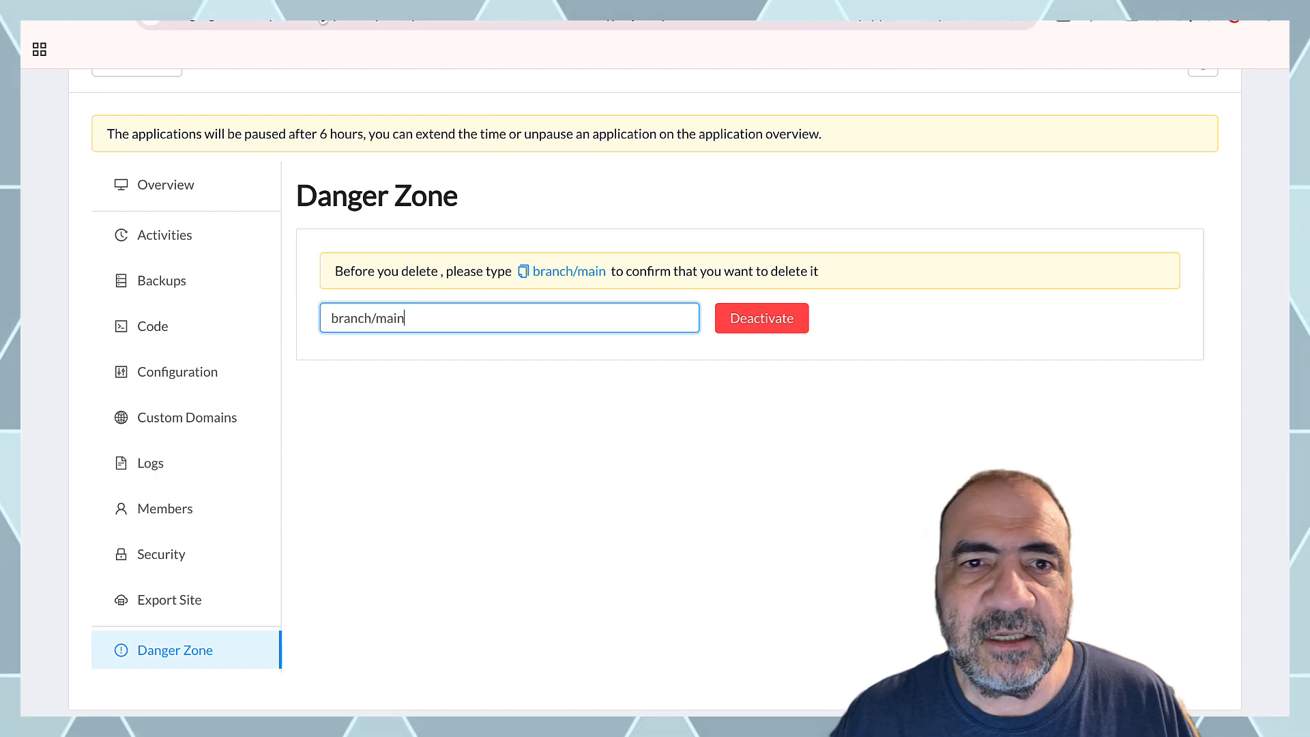
Confirm the deletion of the Demo Drupal 11 site on Drupal Forge, and check the application's undeployment in DevPanel
left_click(307, 3)
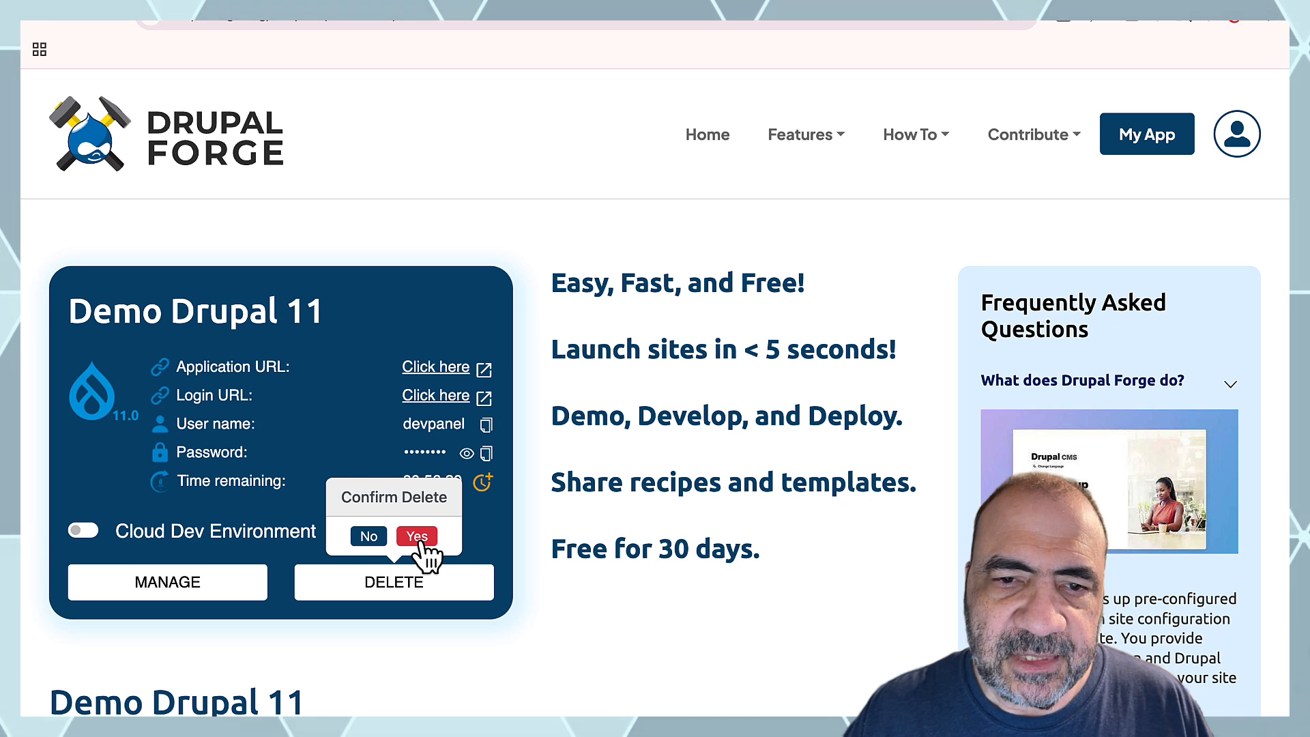
left_click(418, 539)
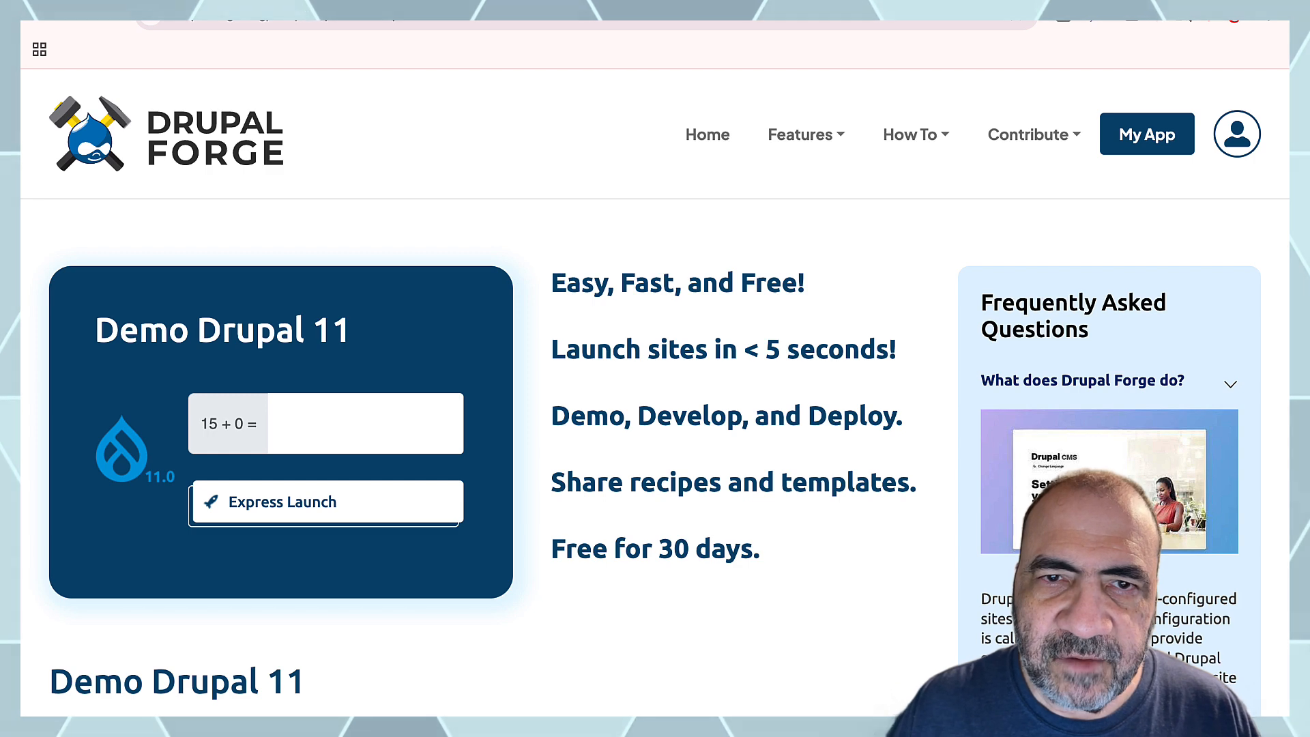
left_click(468, 2)
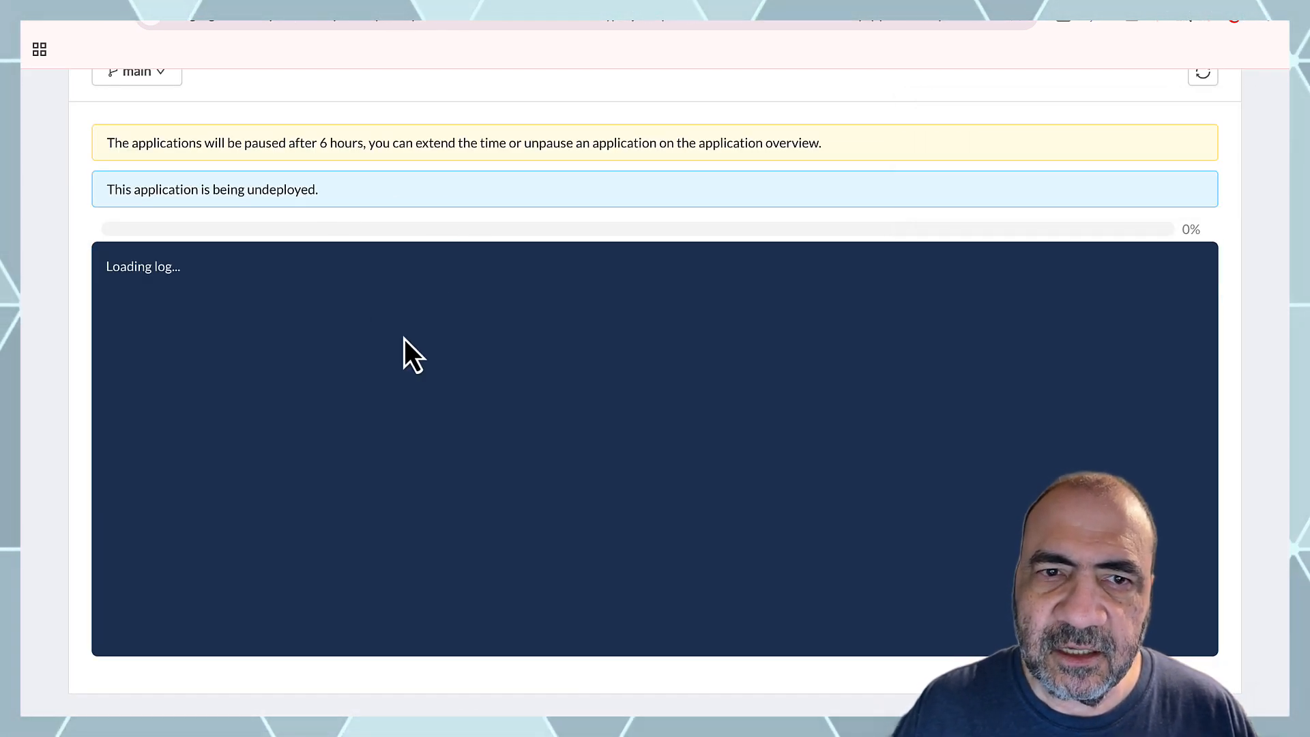
scroll(404, 338, "up", 4)
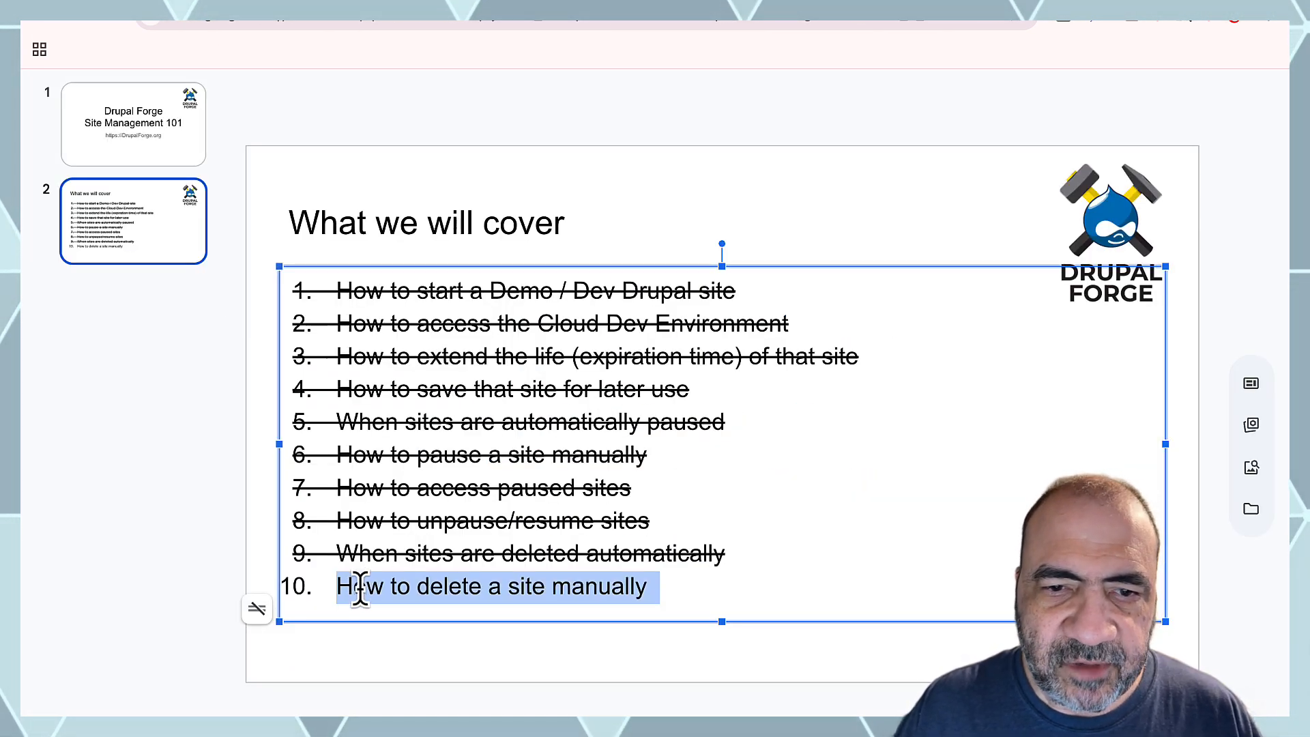
In the presentation's agenda, strike through "How to delete a site manually", and return to the title slide
double_click(360, 587)
triple_click(360, 587)
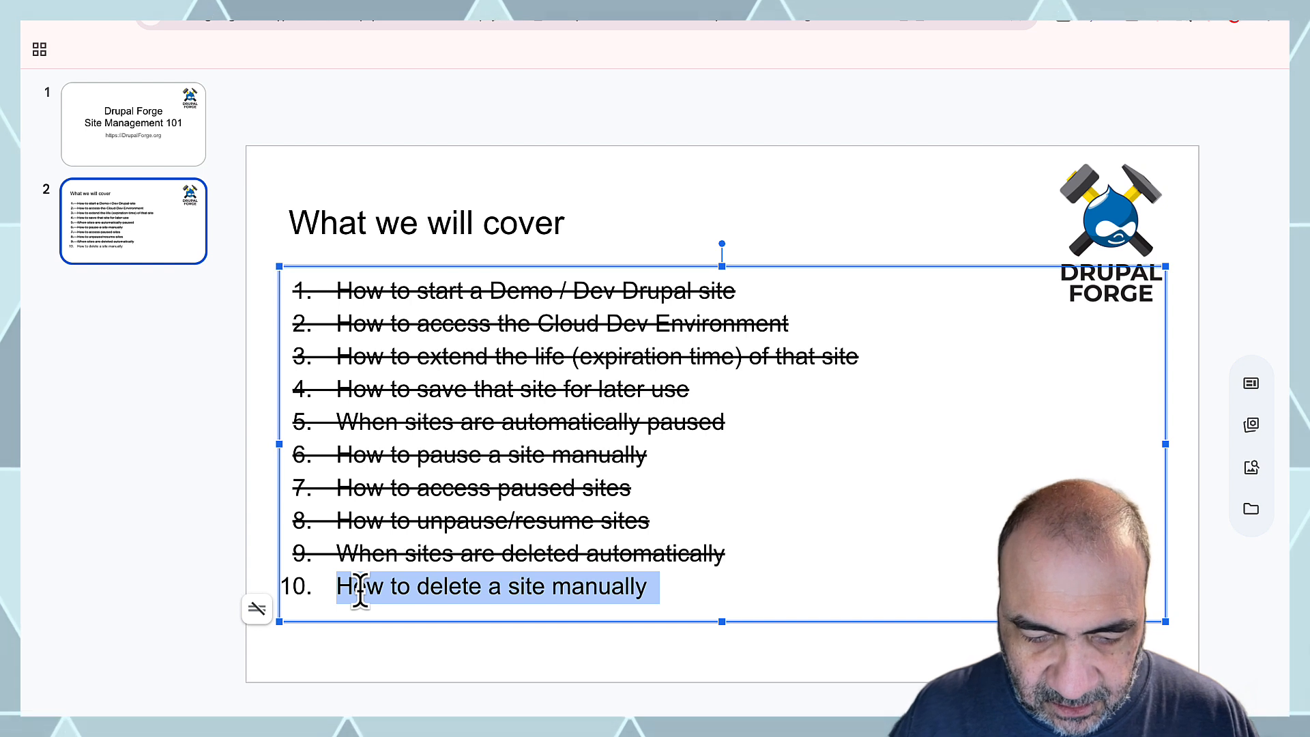
key("alt+shift+5")
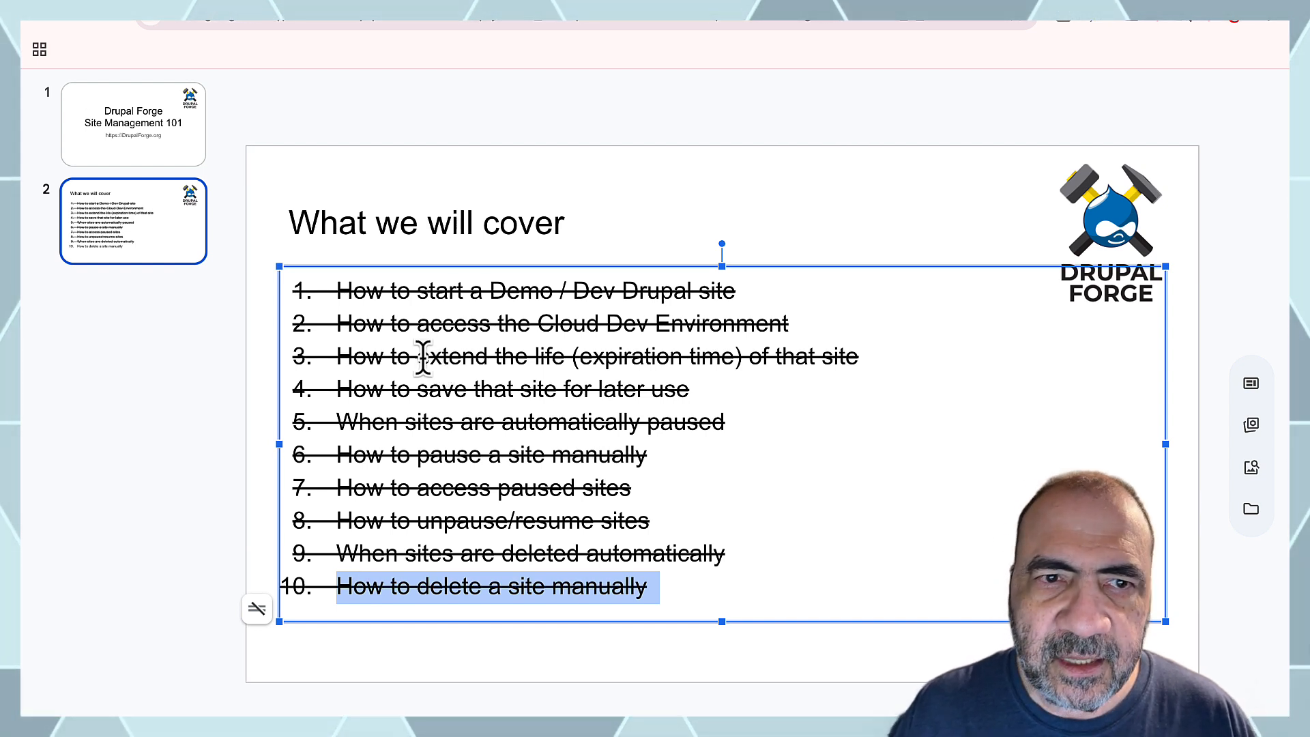
left_click(173, 152)
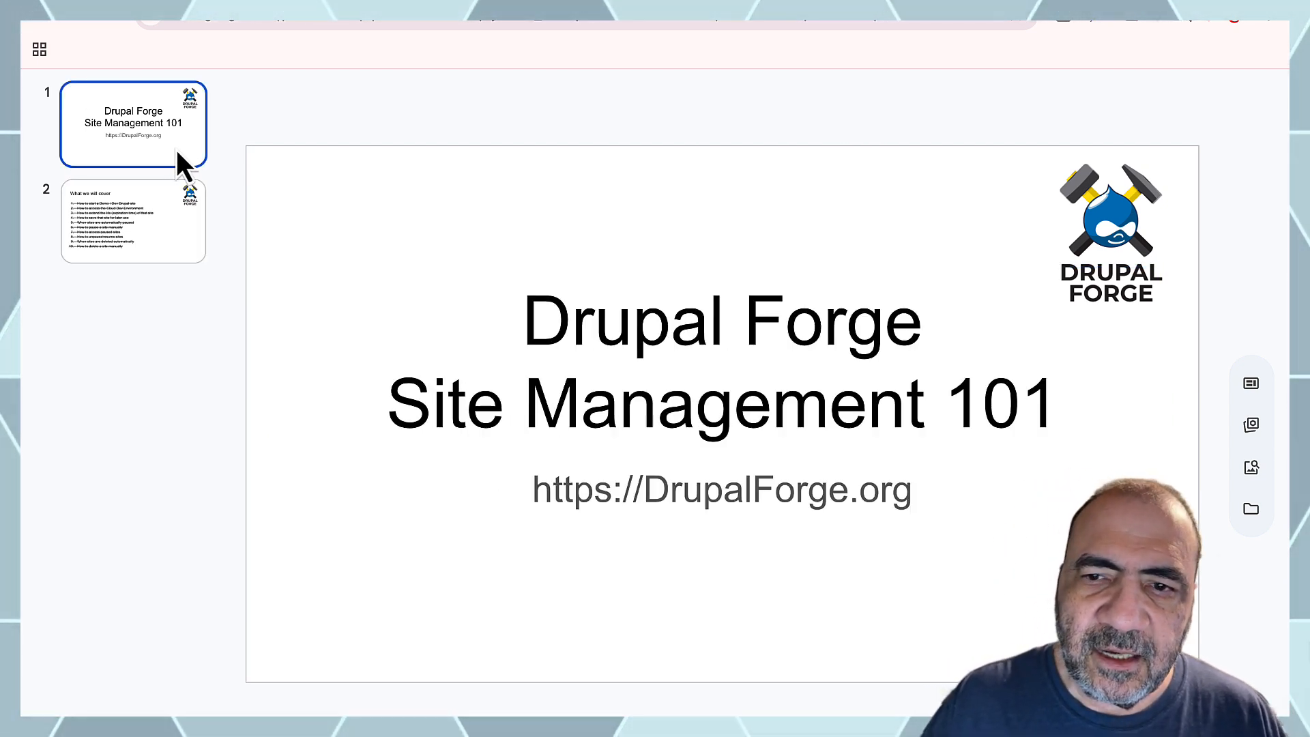